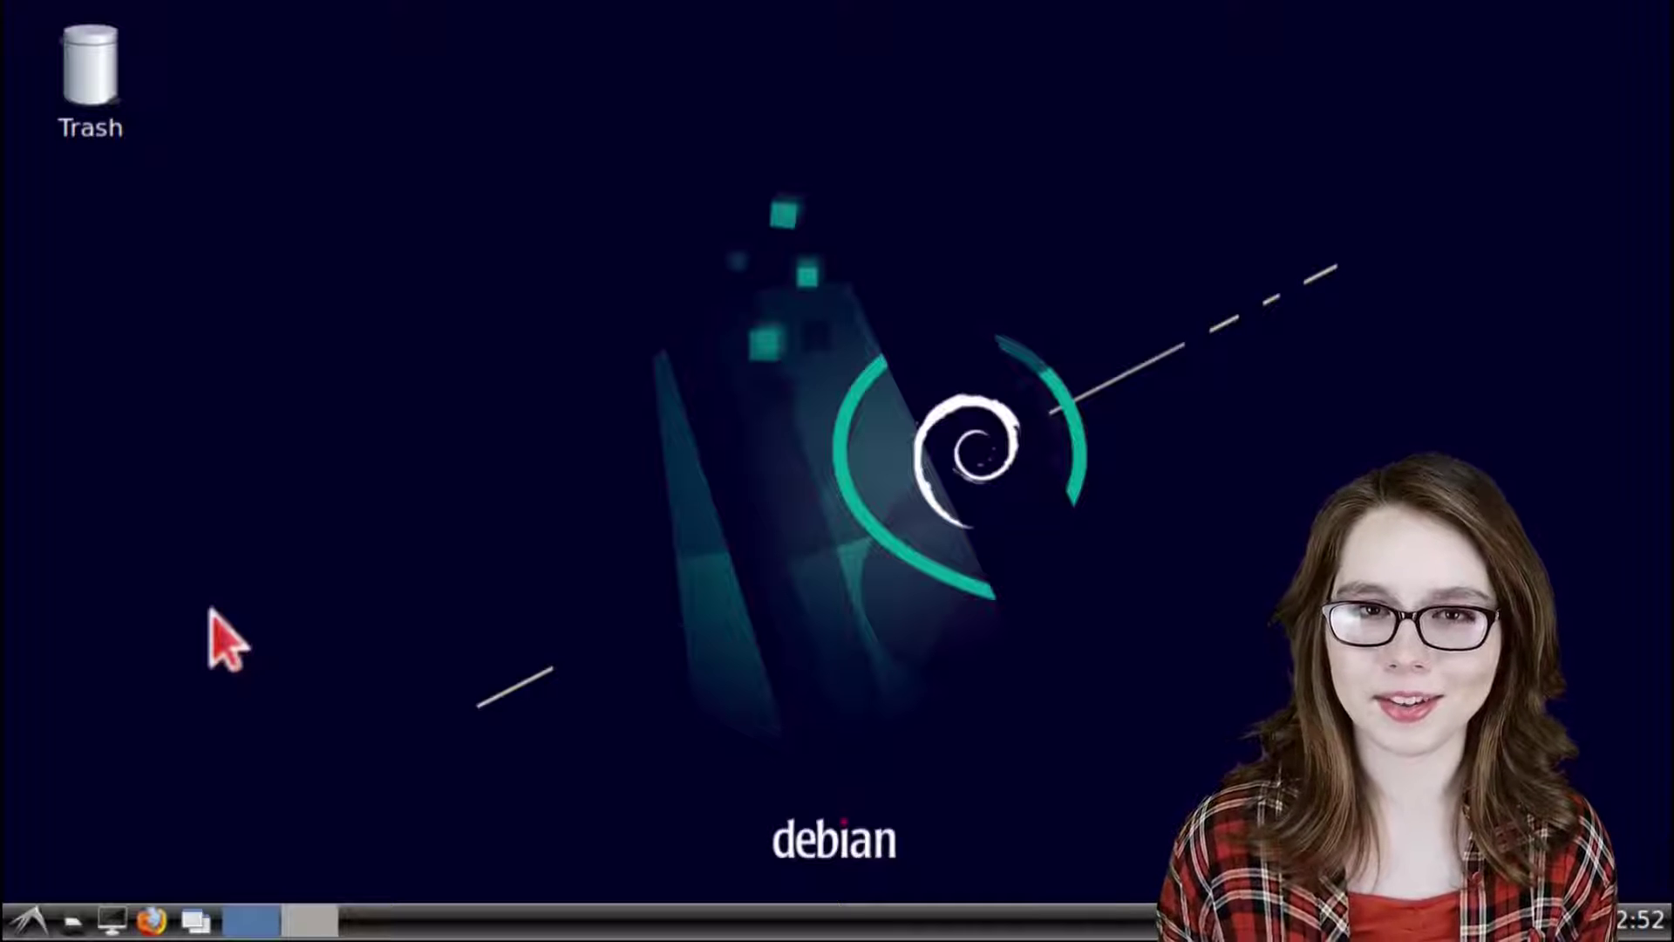
- Launch Synaptic Package Manager and reload the package information
click(28, 922)
mouse_move(214, 797)
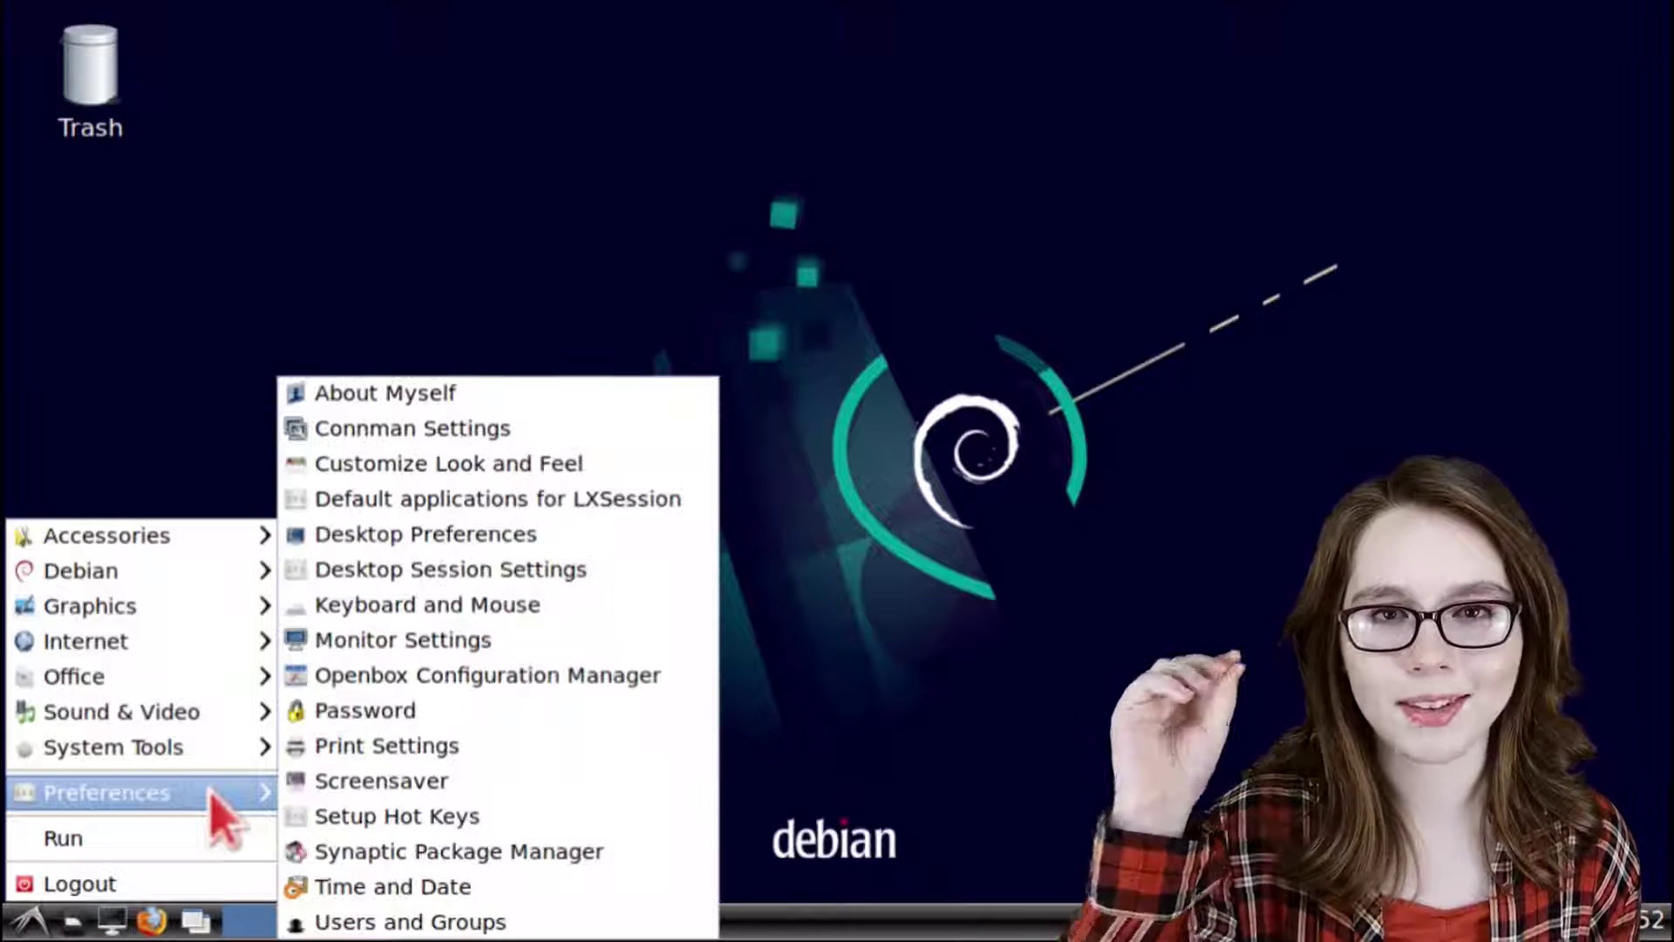
click(625, 852)
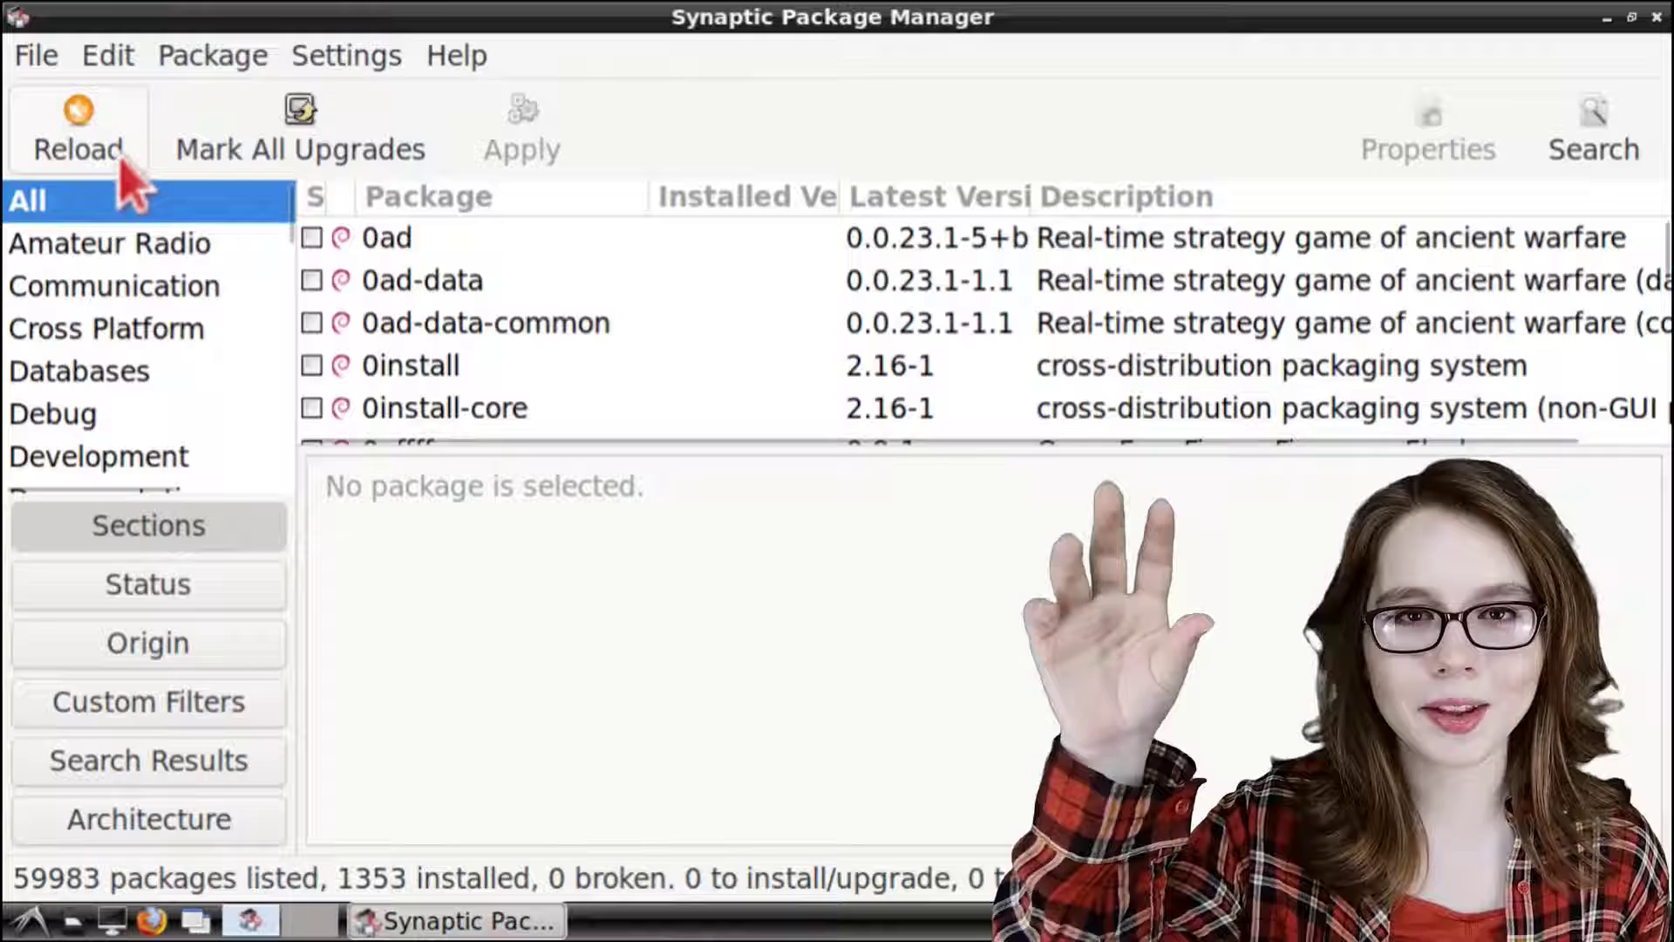
click(120, 159)
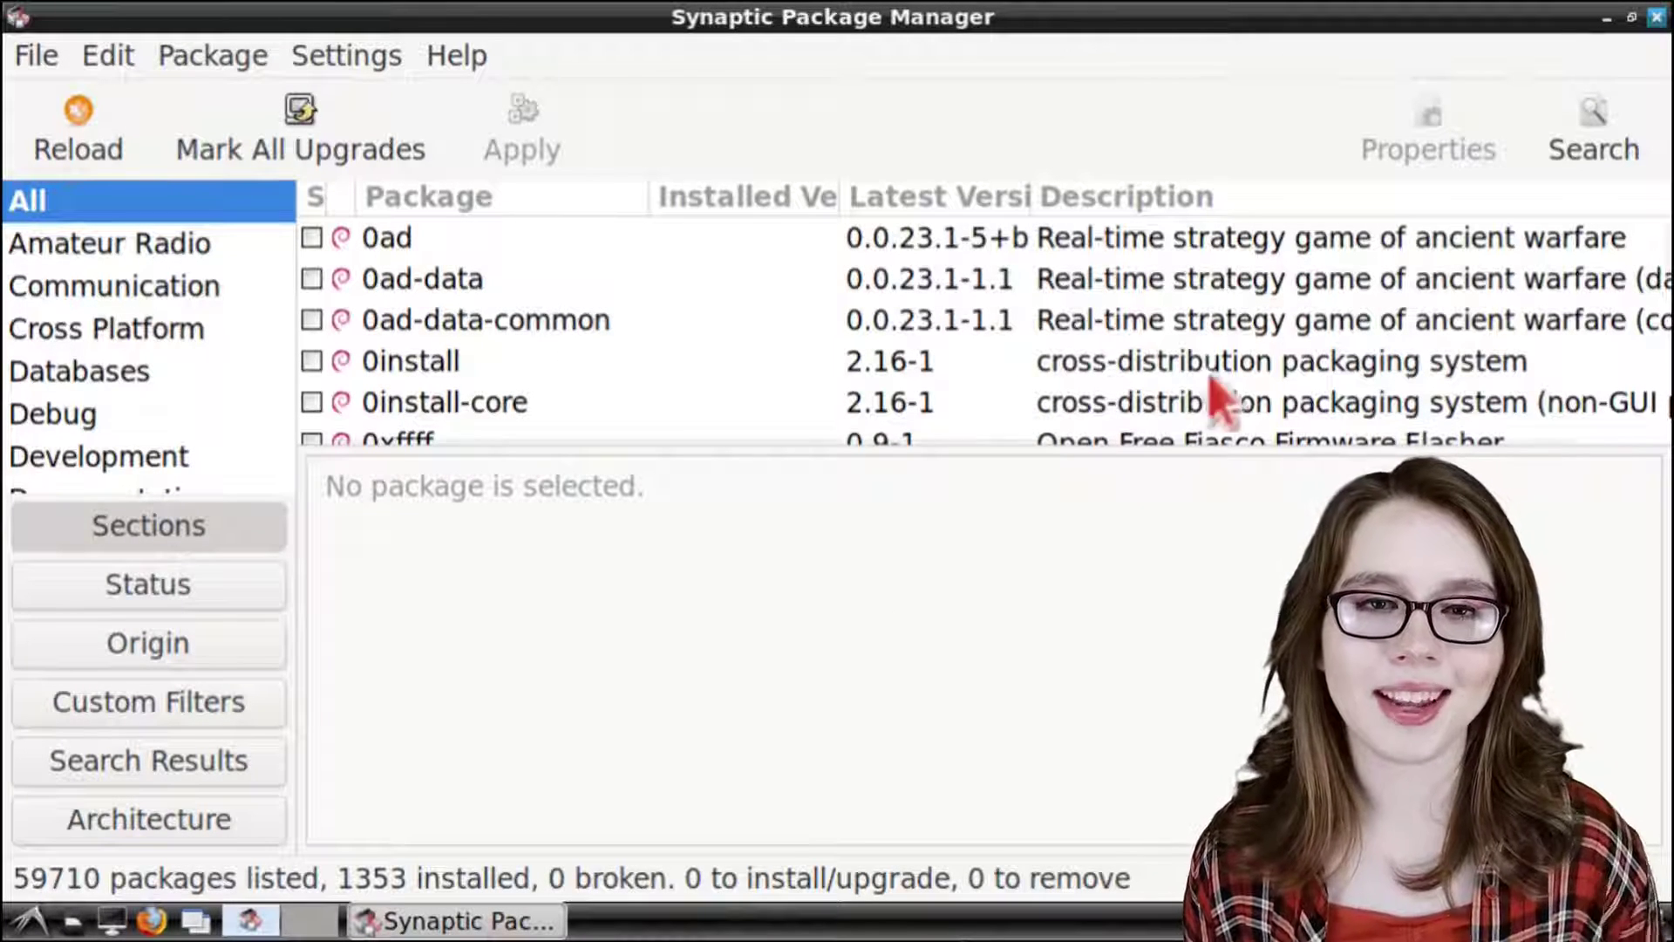
- Search package names for 'xpad' and mark xpad for installation
click(1591, 122)
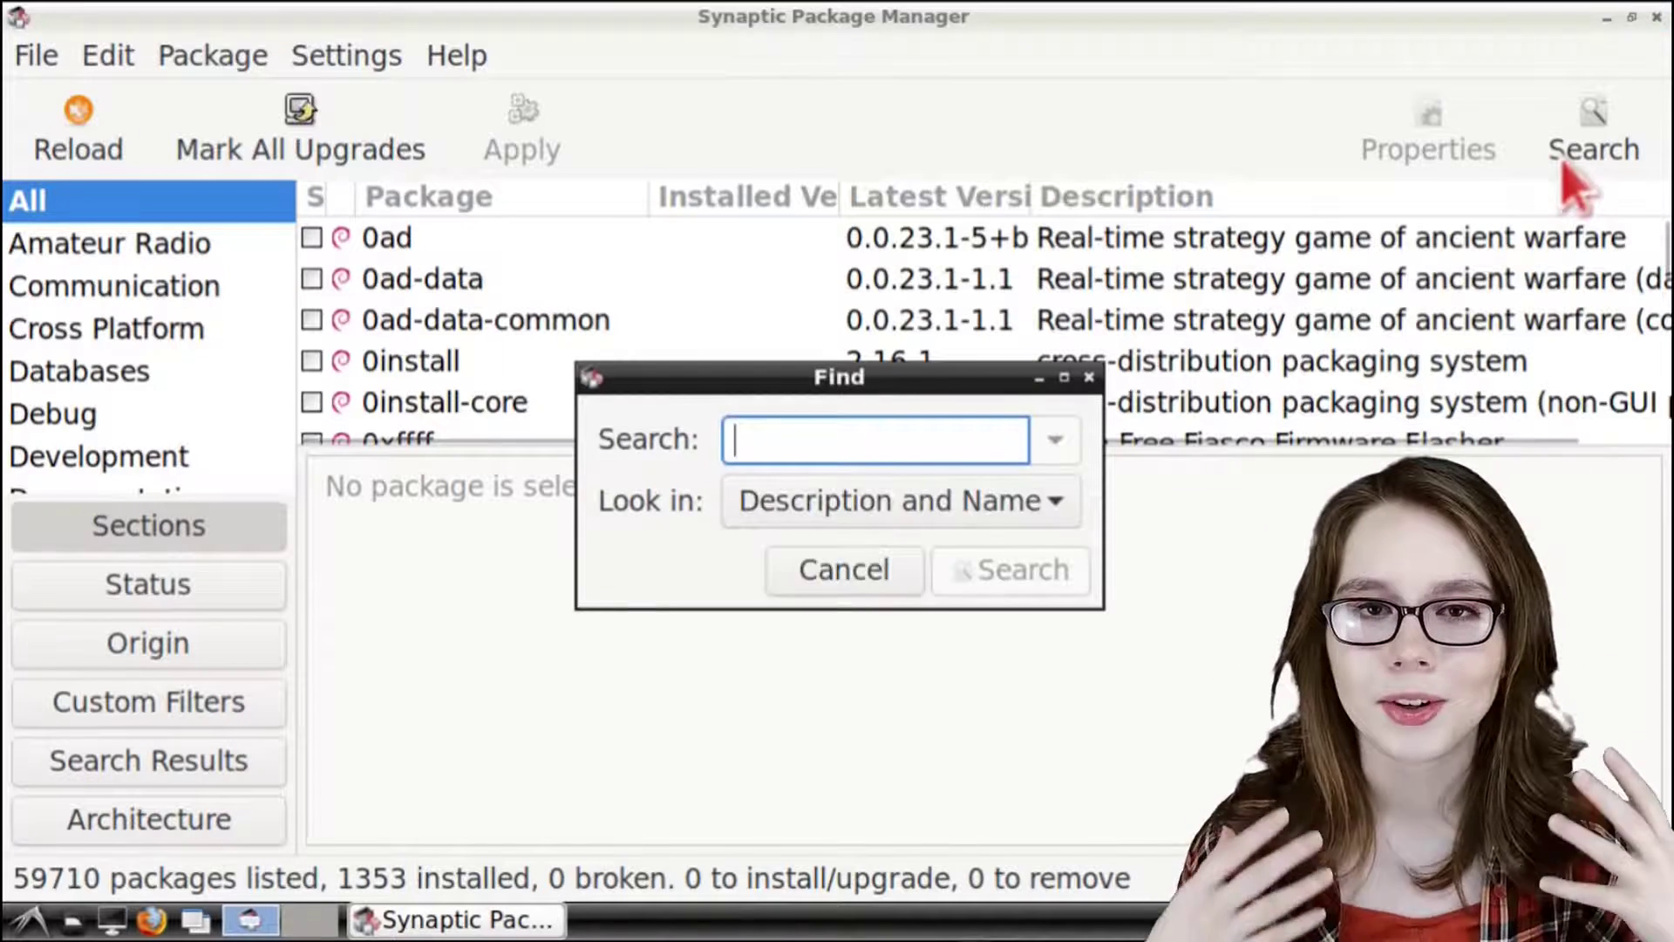
click(1051, 504)
click(1022, 466)
text(xpad)
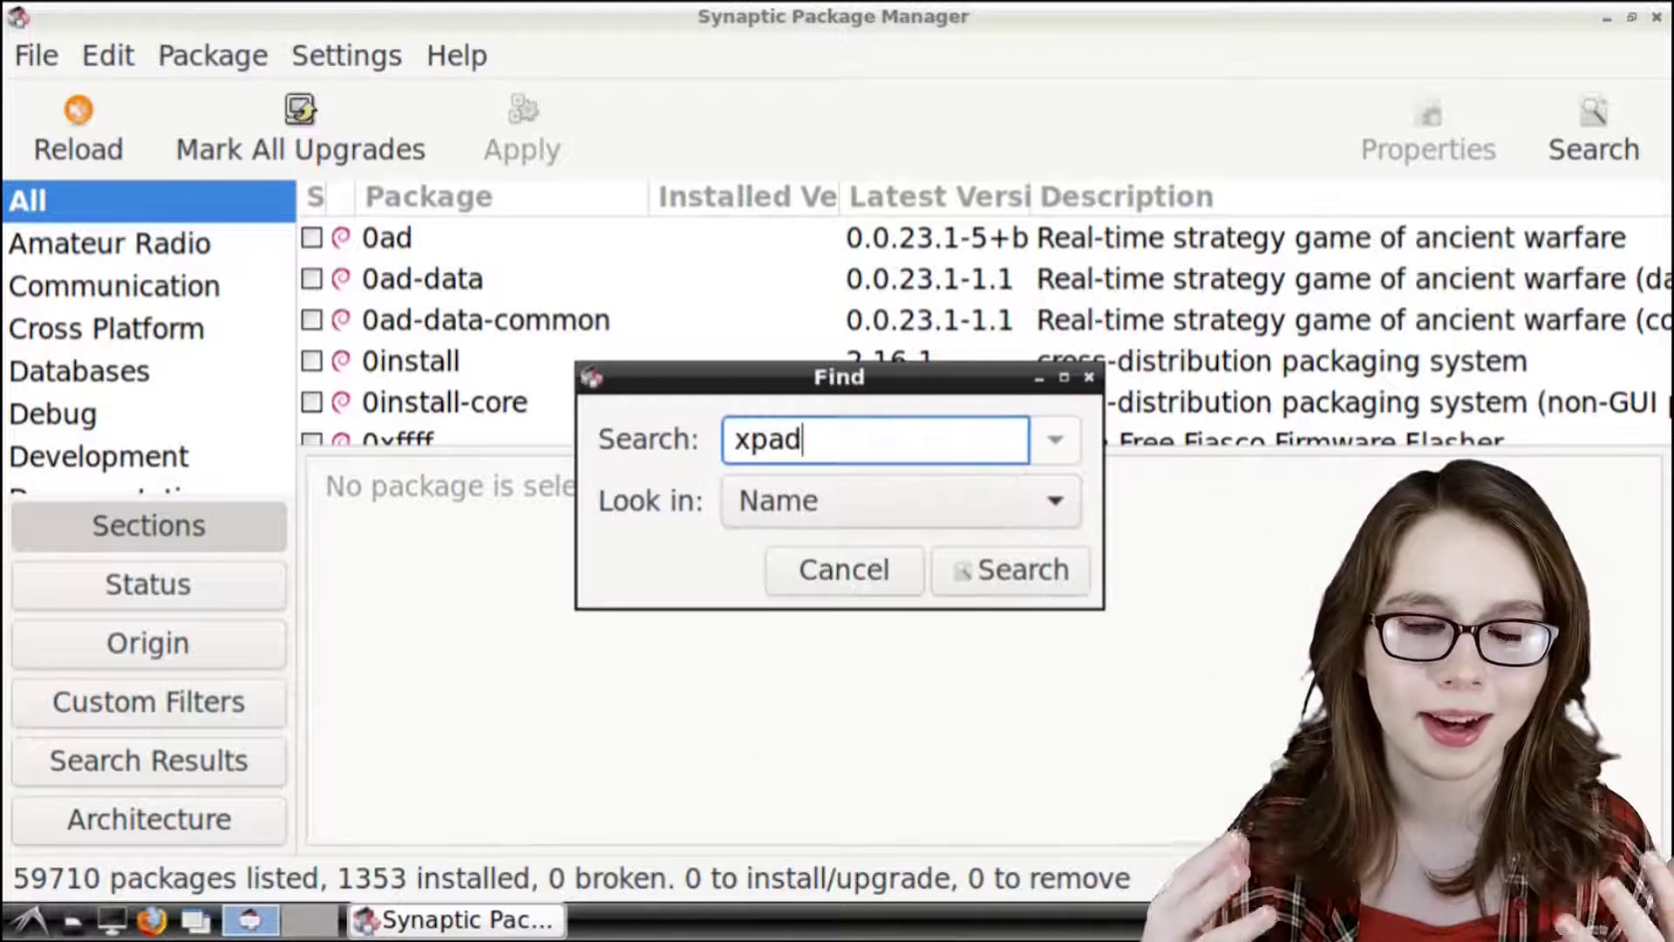
click(1054, 567)
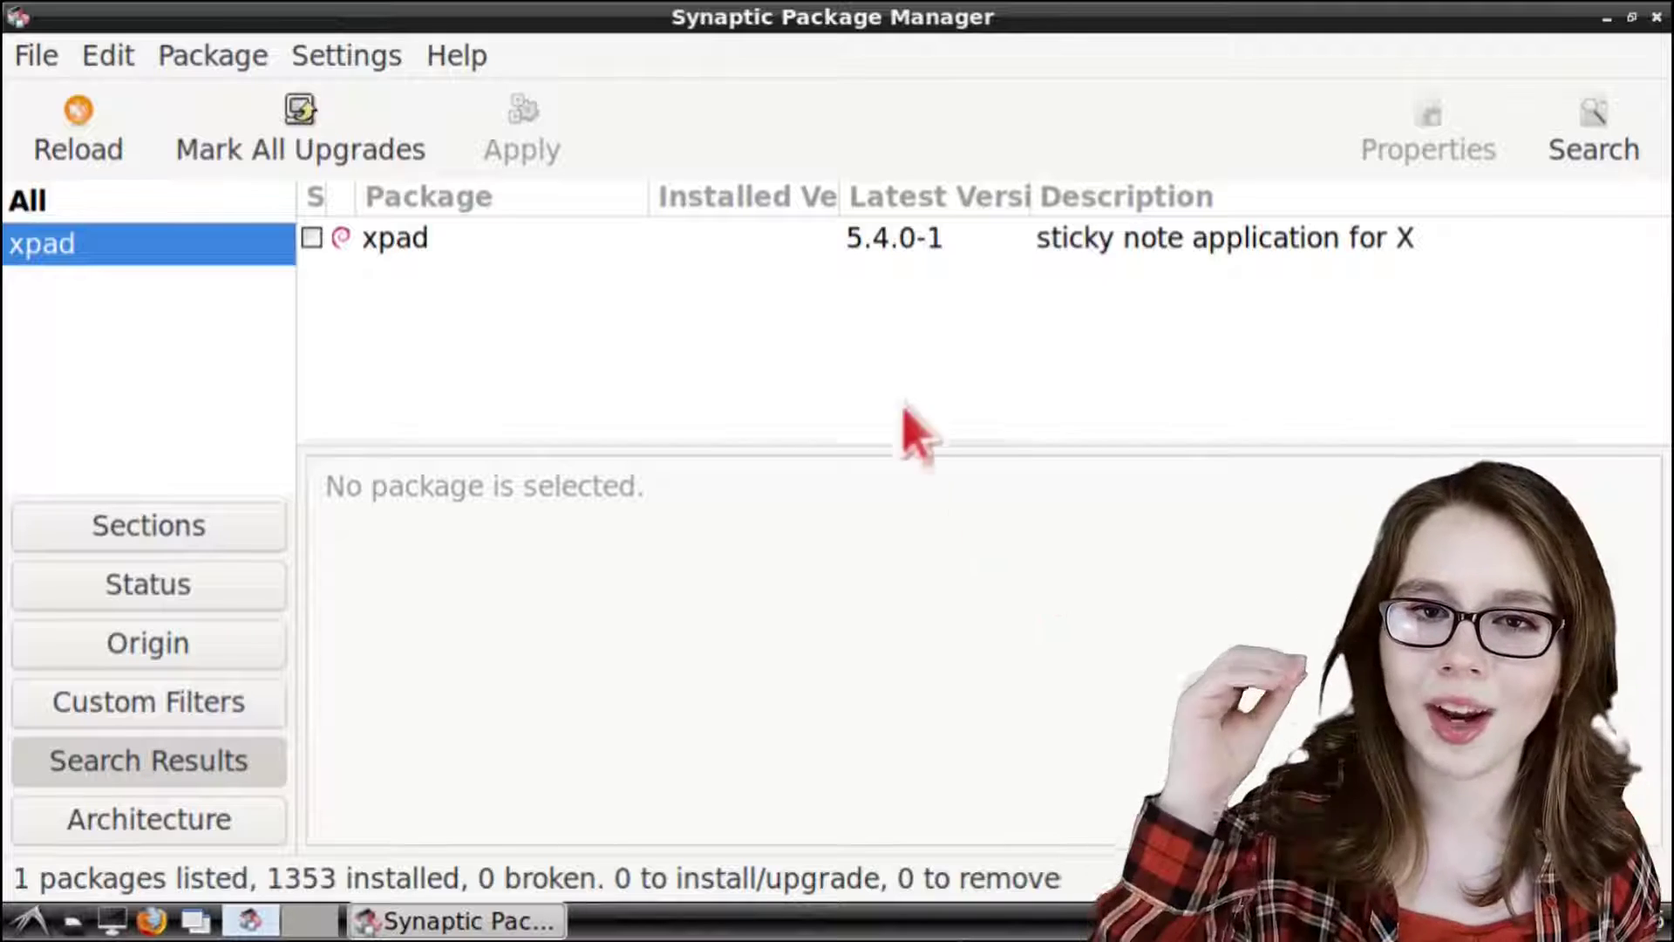
right_click(755, 241)
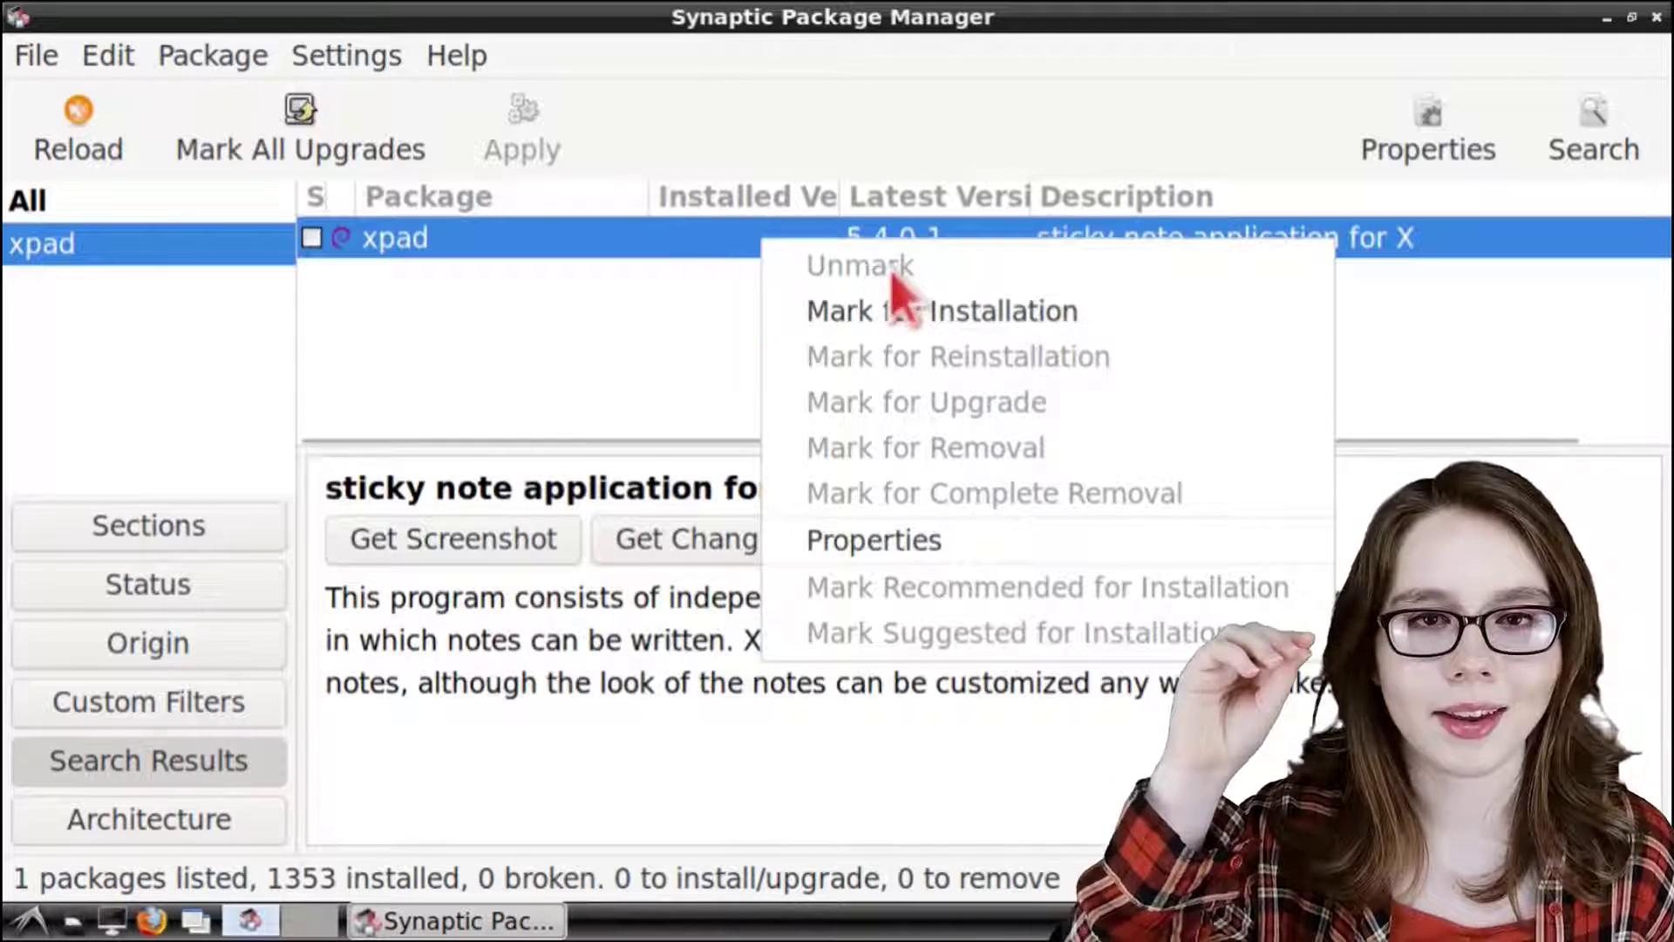
click(1133, 334)
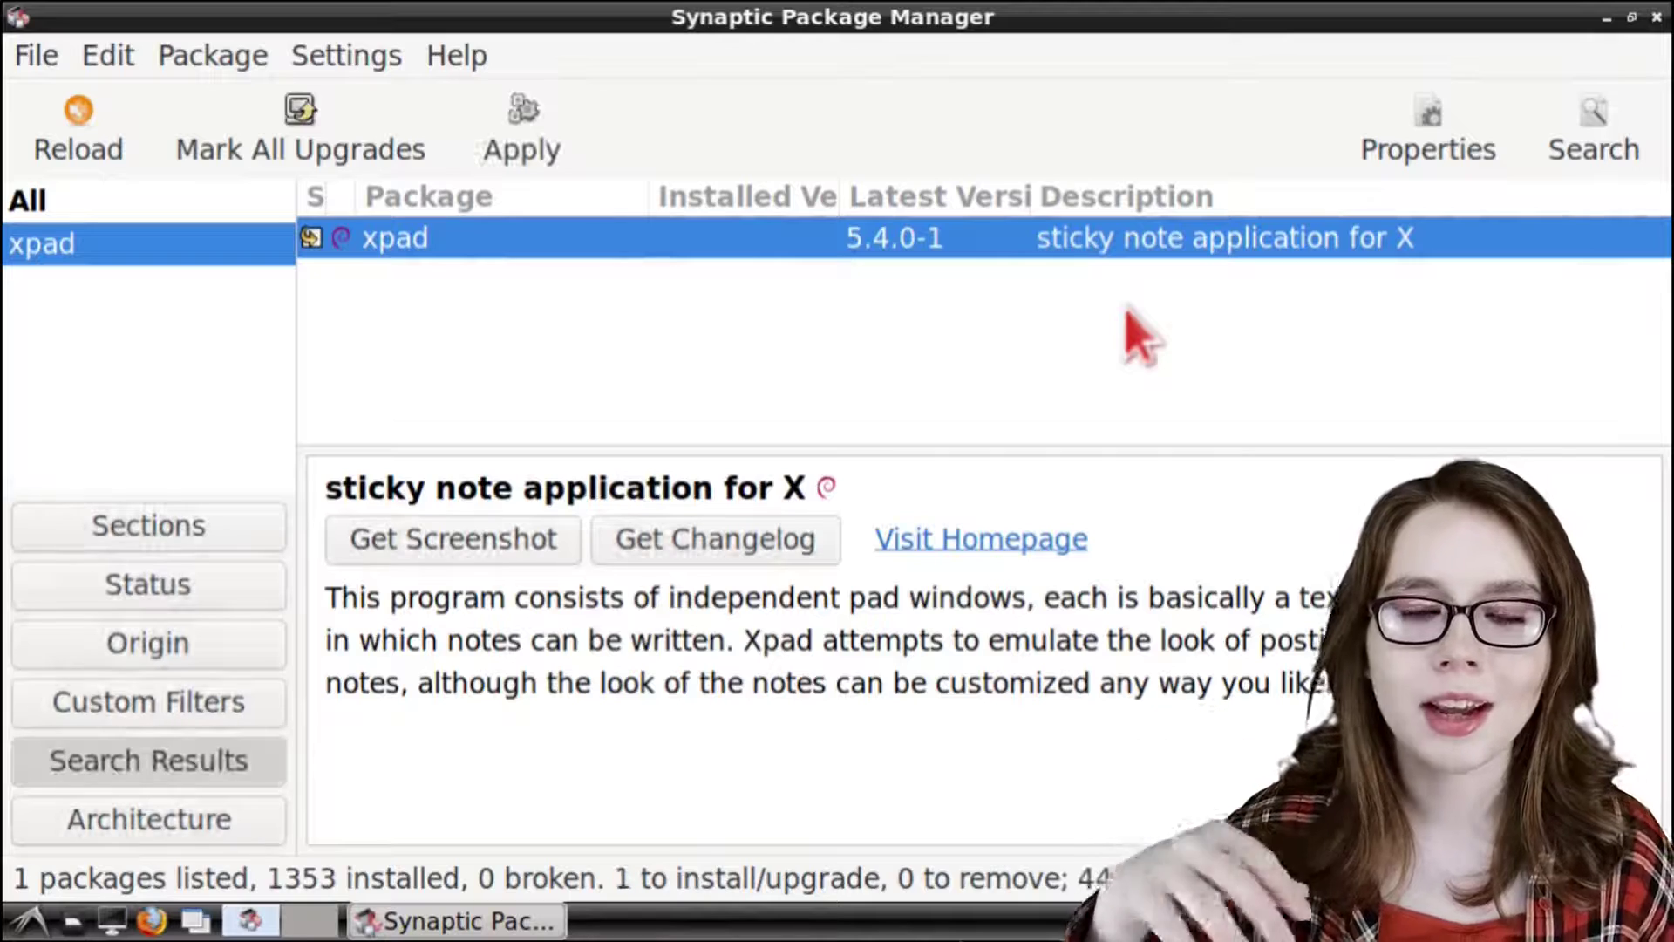
- Apply the pending change to install xpad 5.4.0-1, then quit Synaptic
click(574, 158)
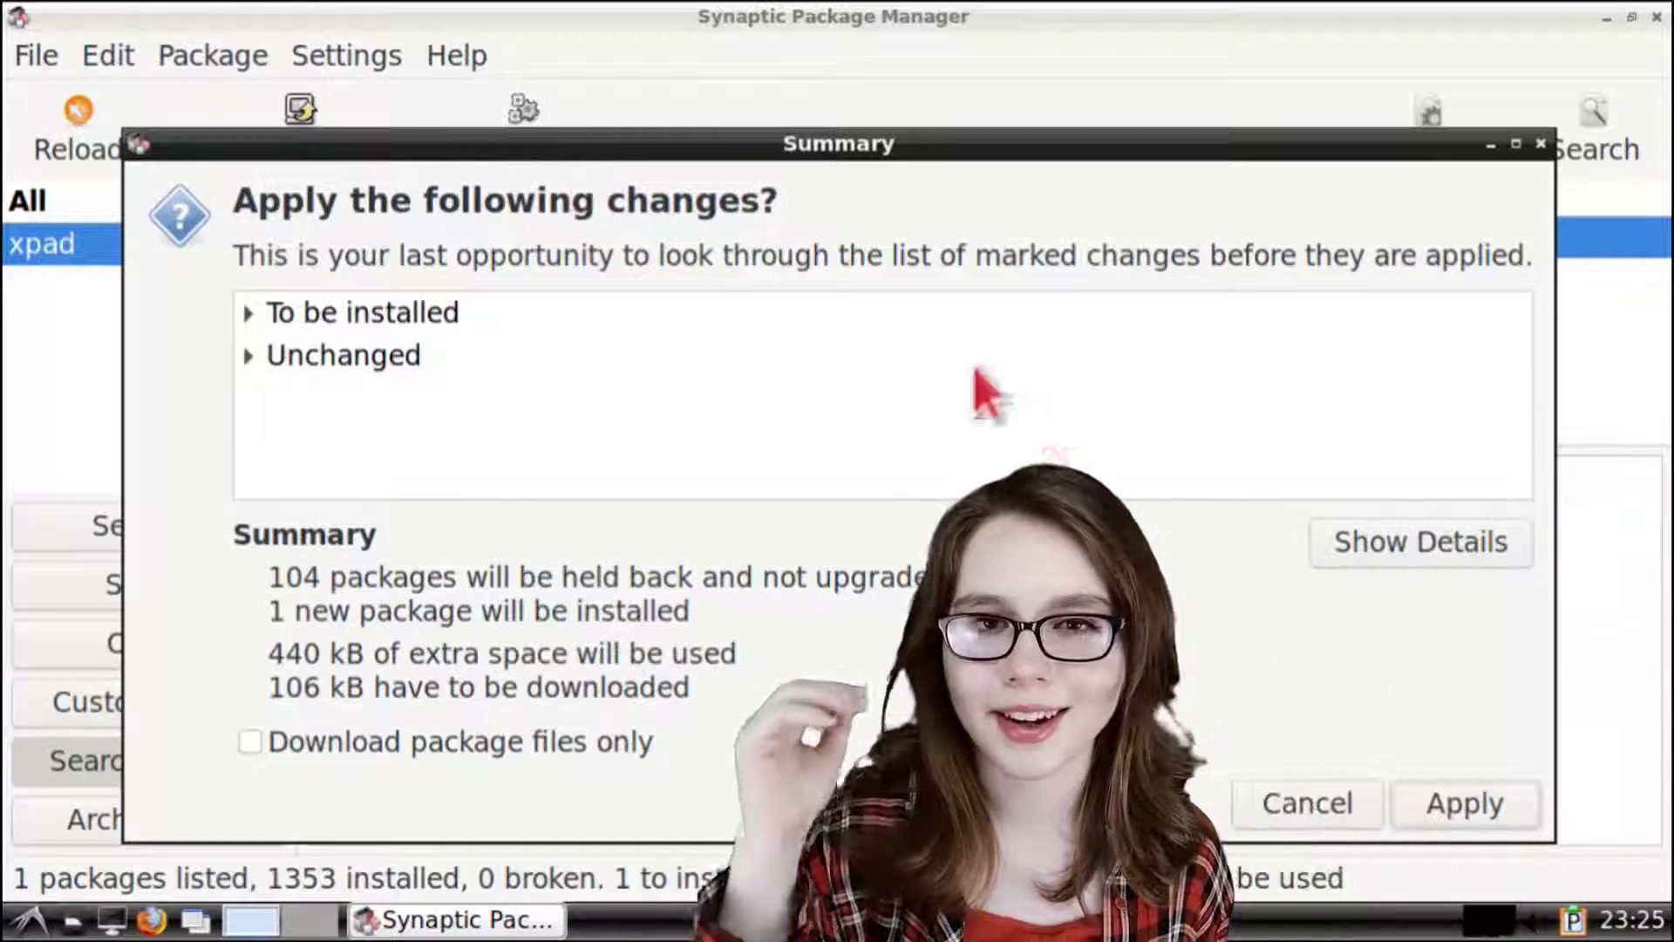
click(1499, 809)
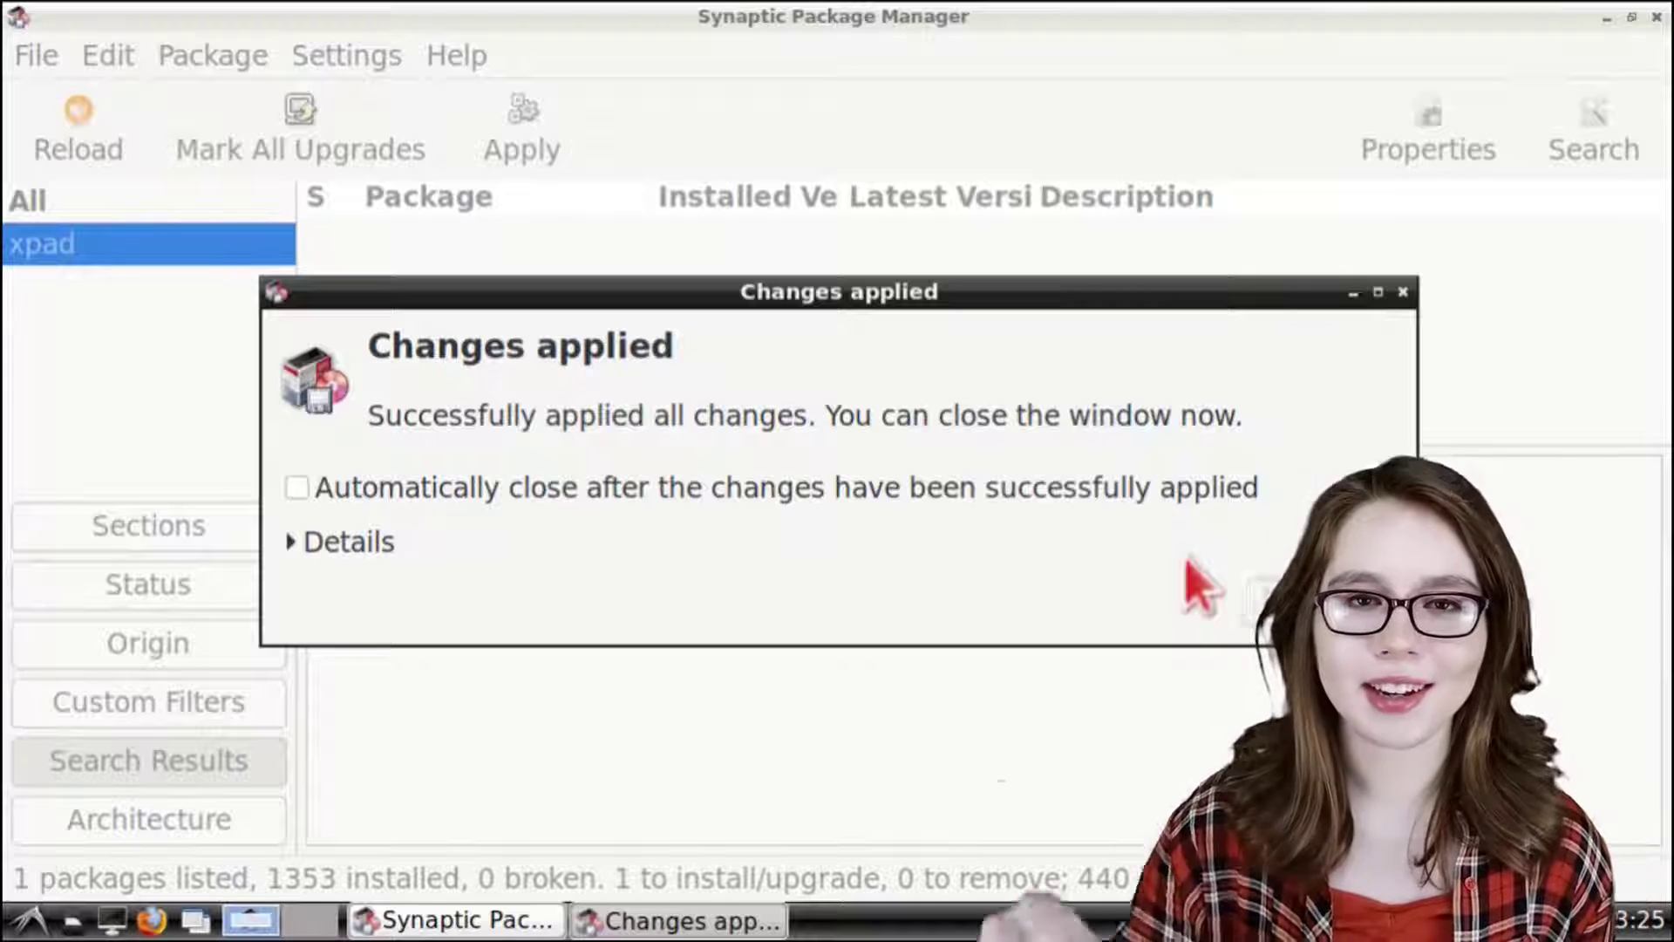
click(1317, 600)
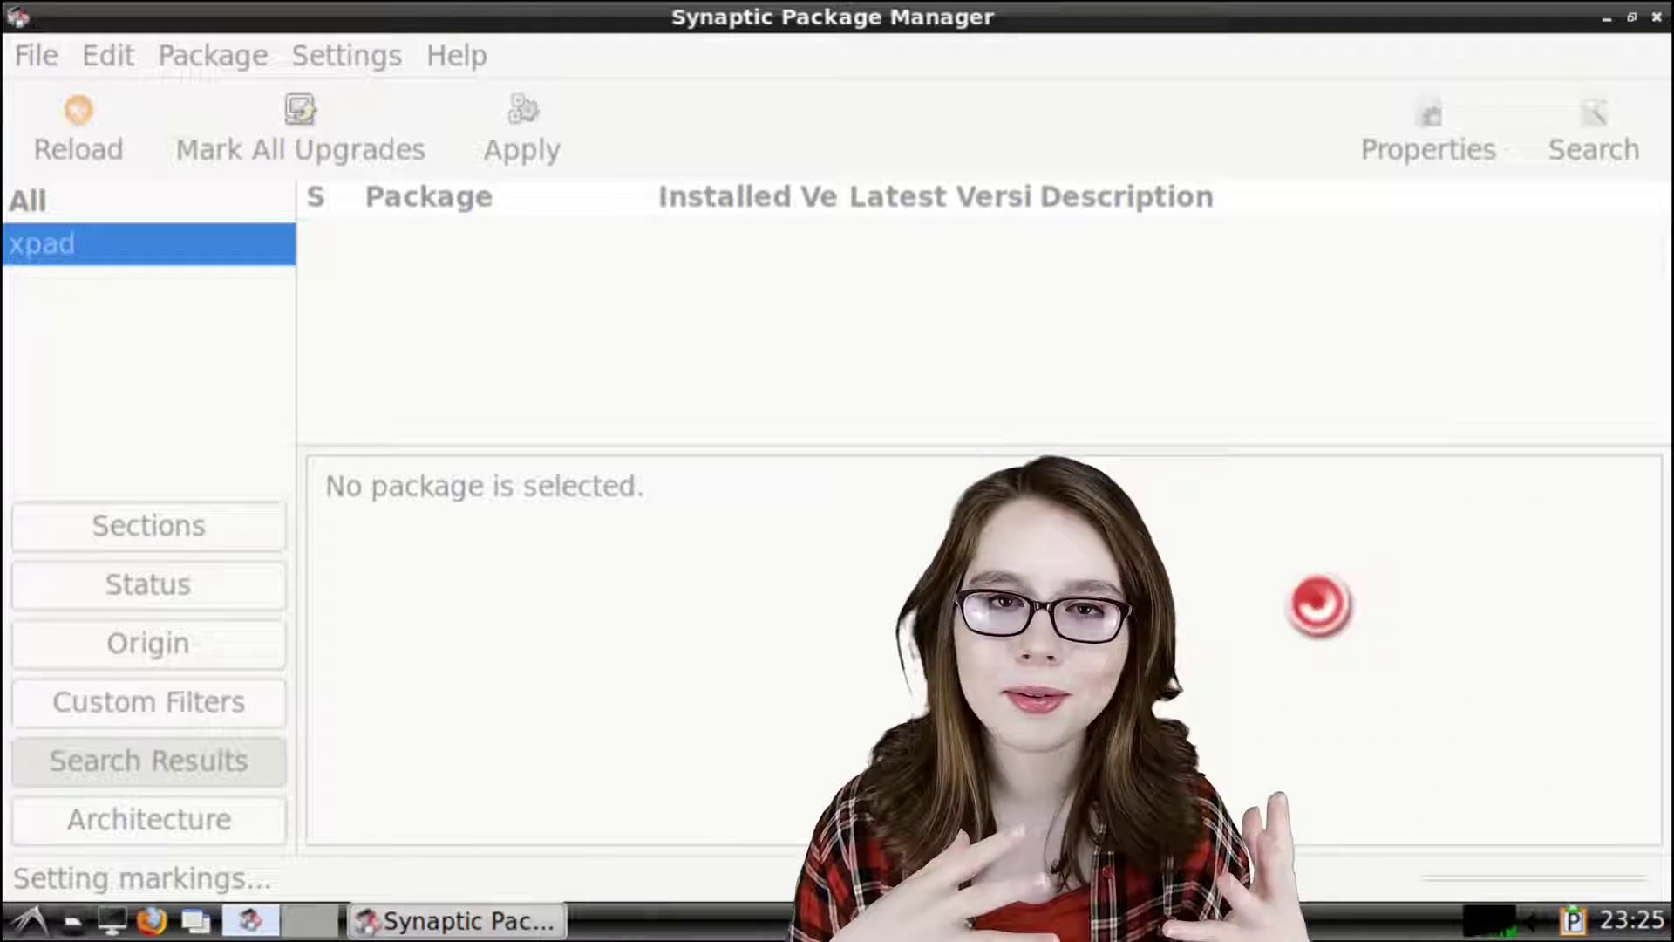
click(42, 61)
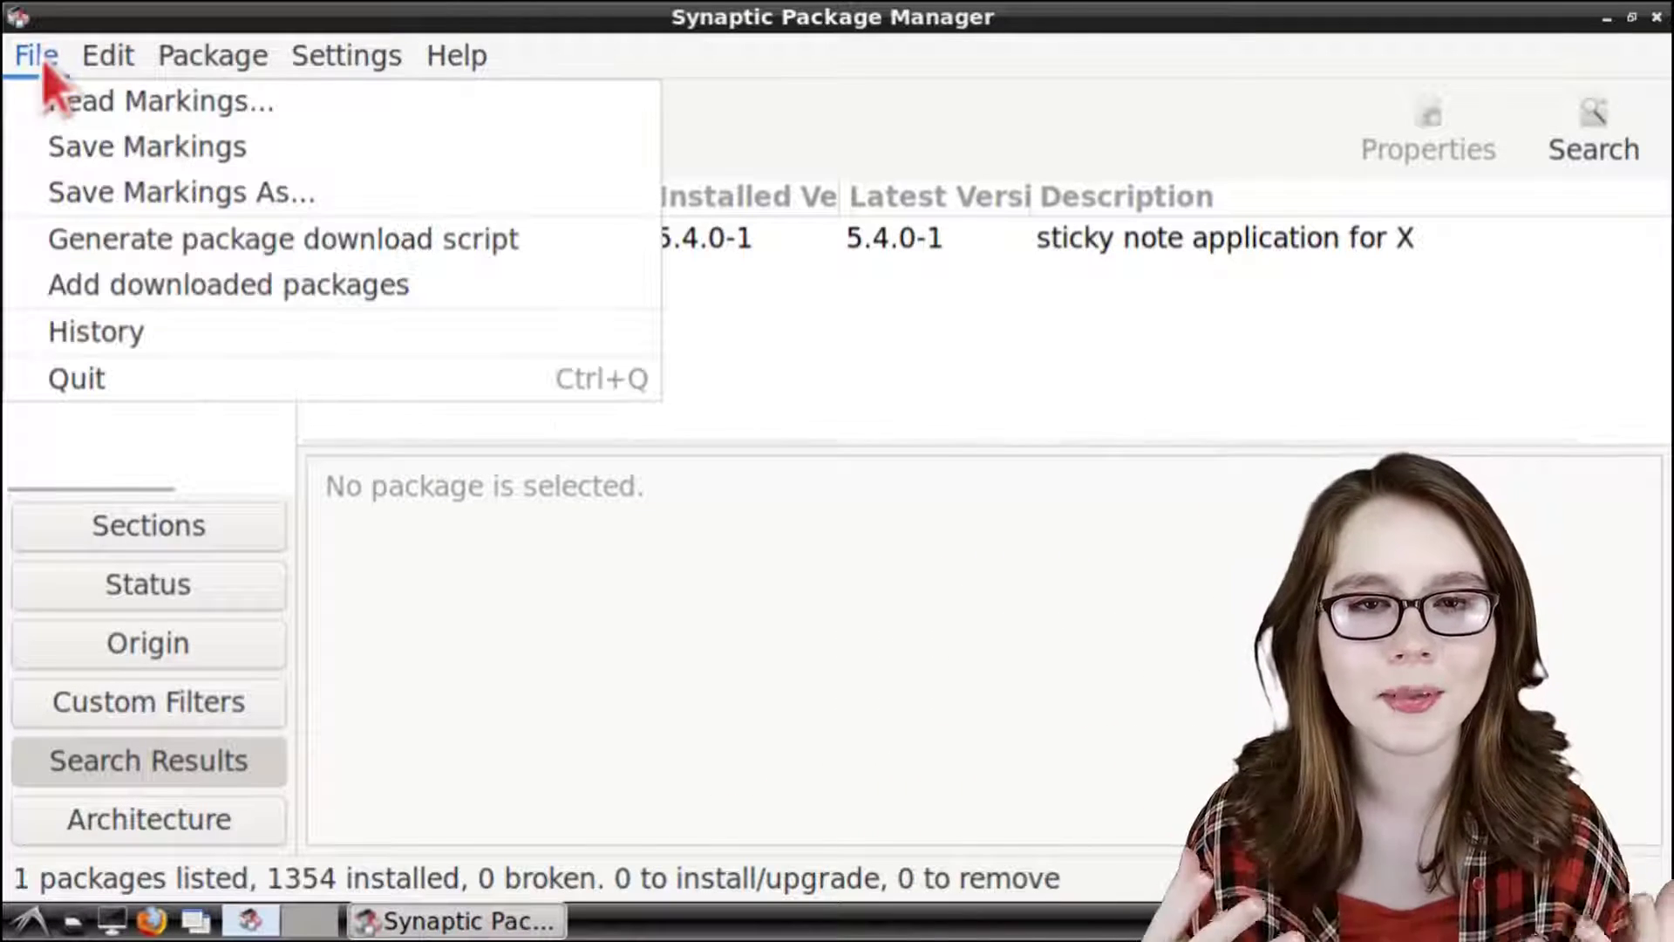
click(204, 370)
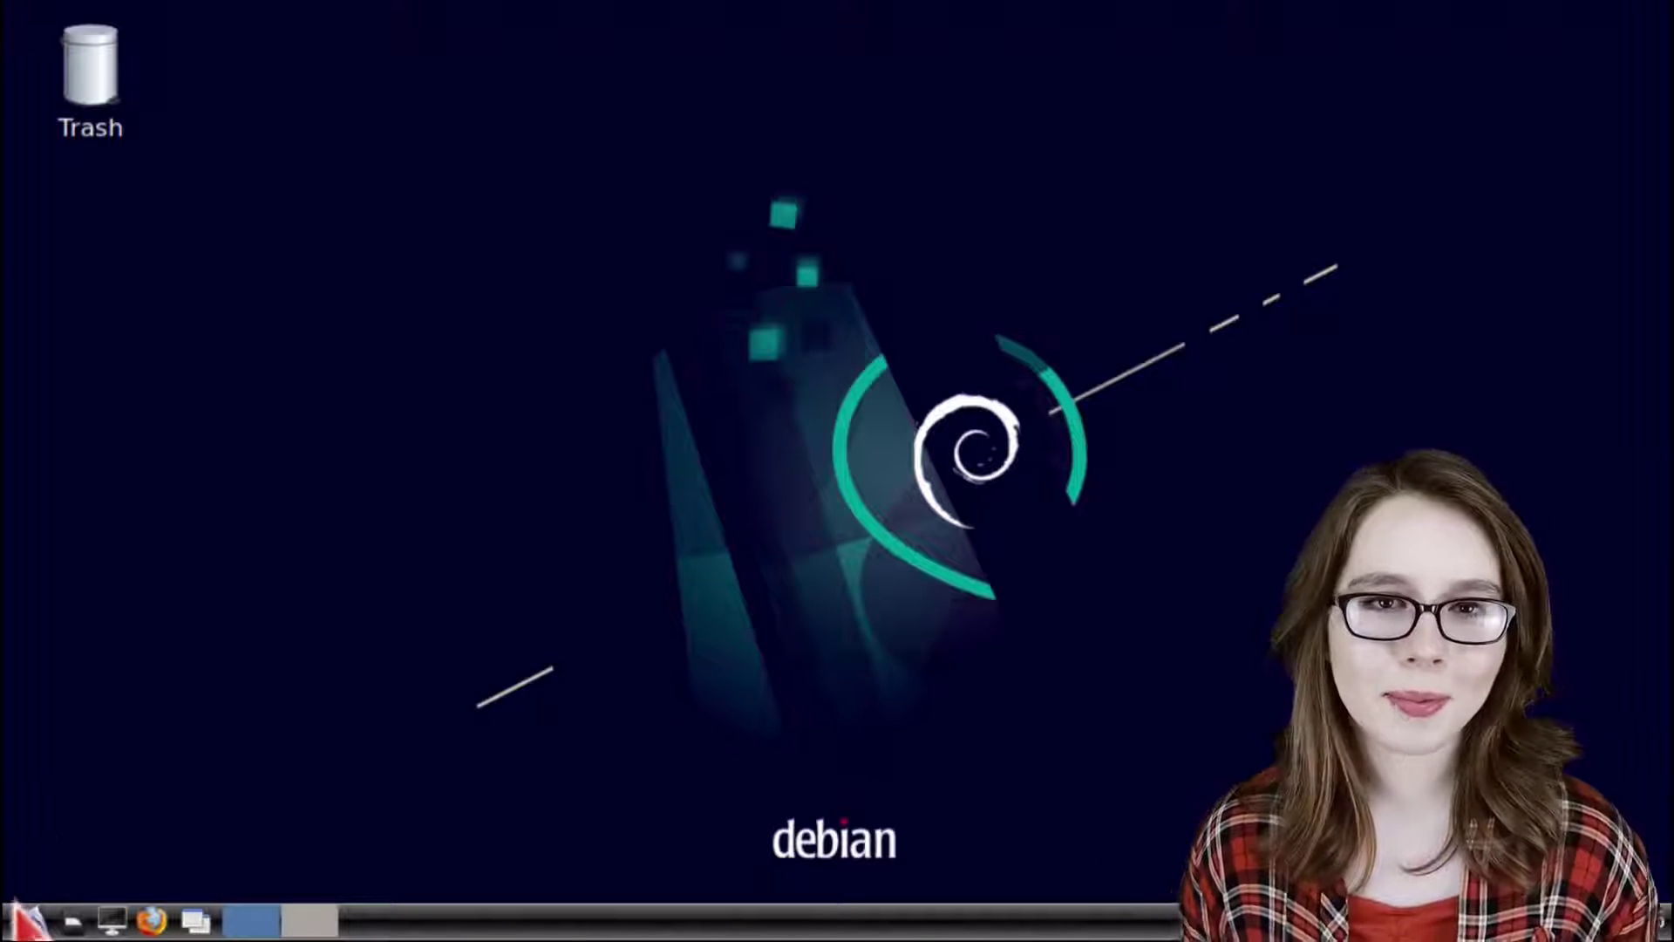
click(21, 917)
mouse_move(206, 539)
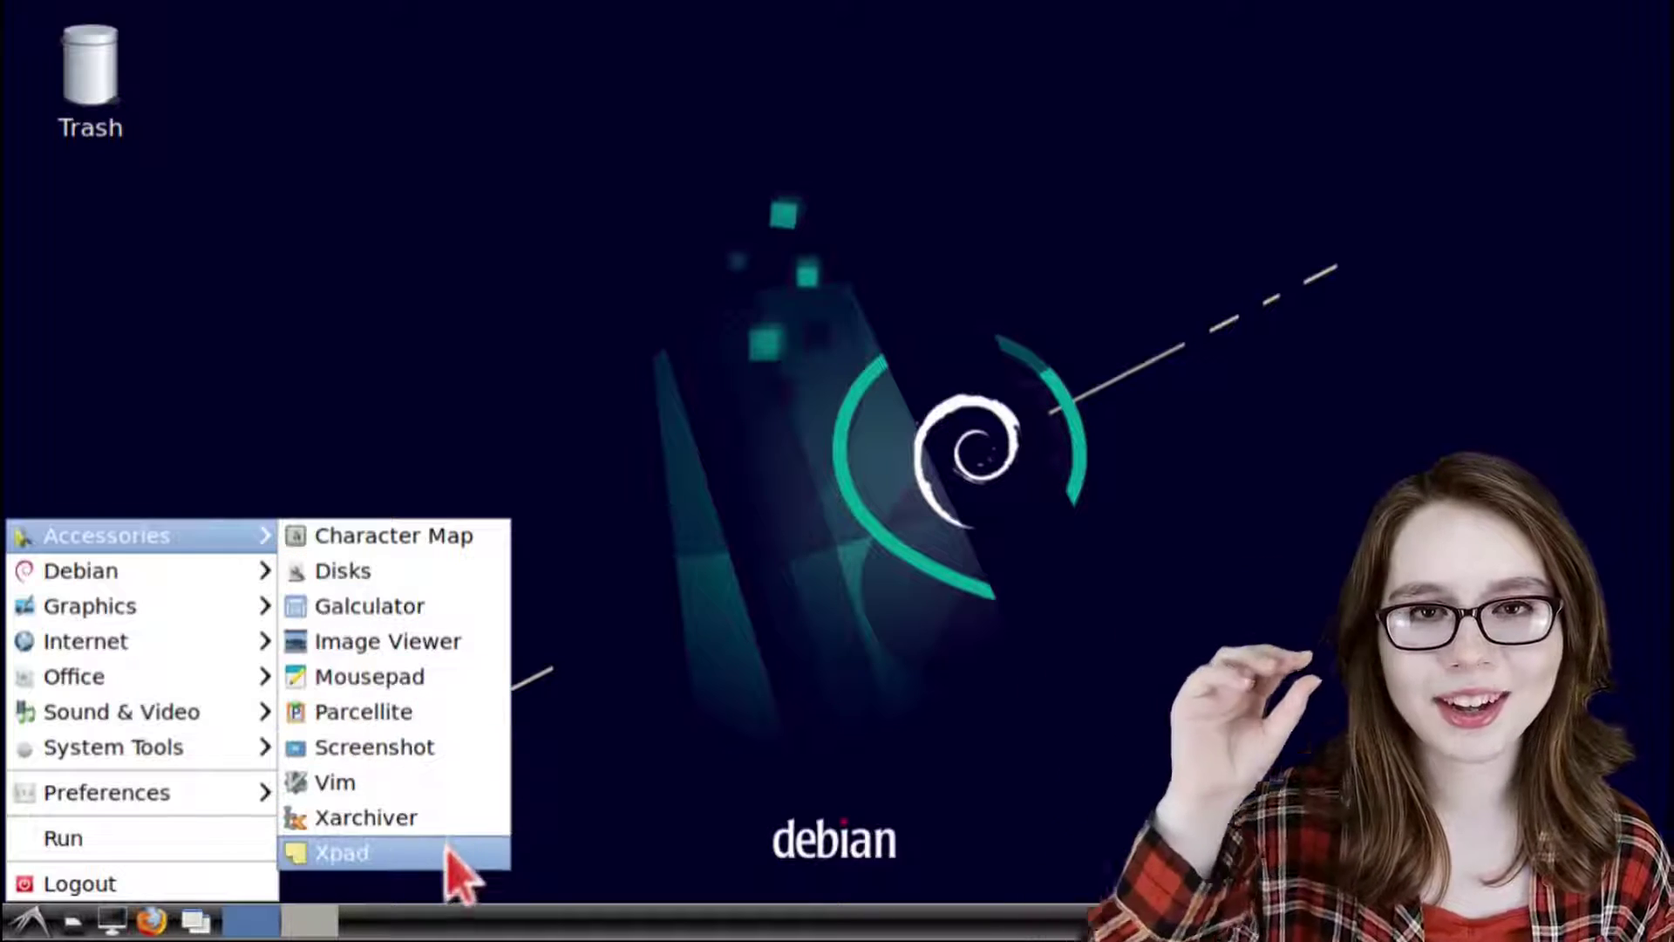
click(447, 853)
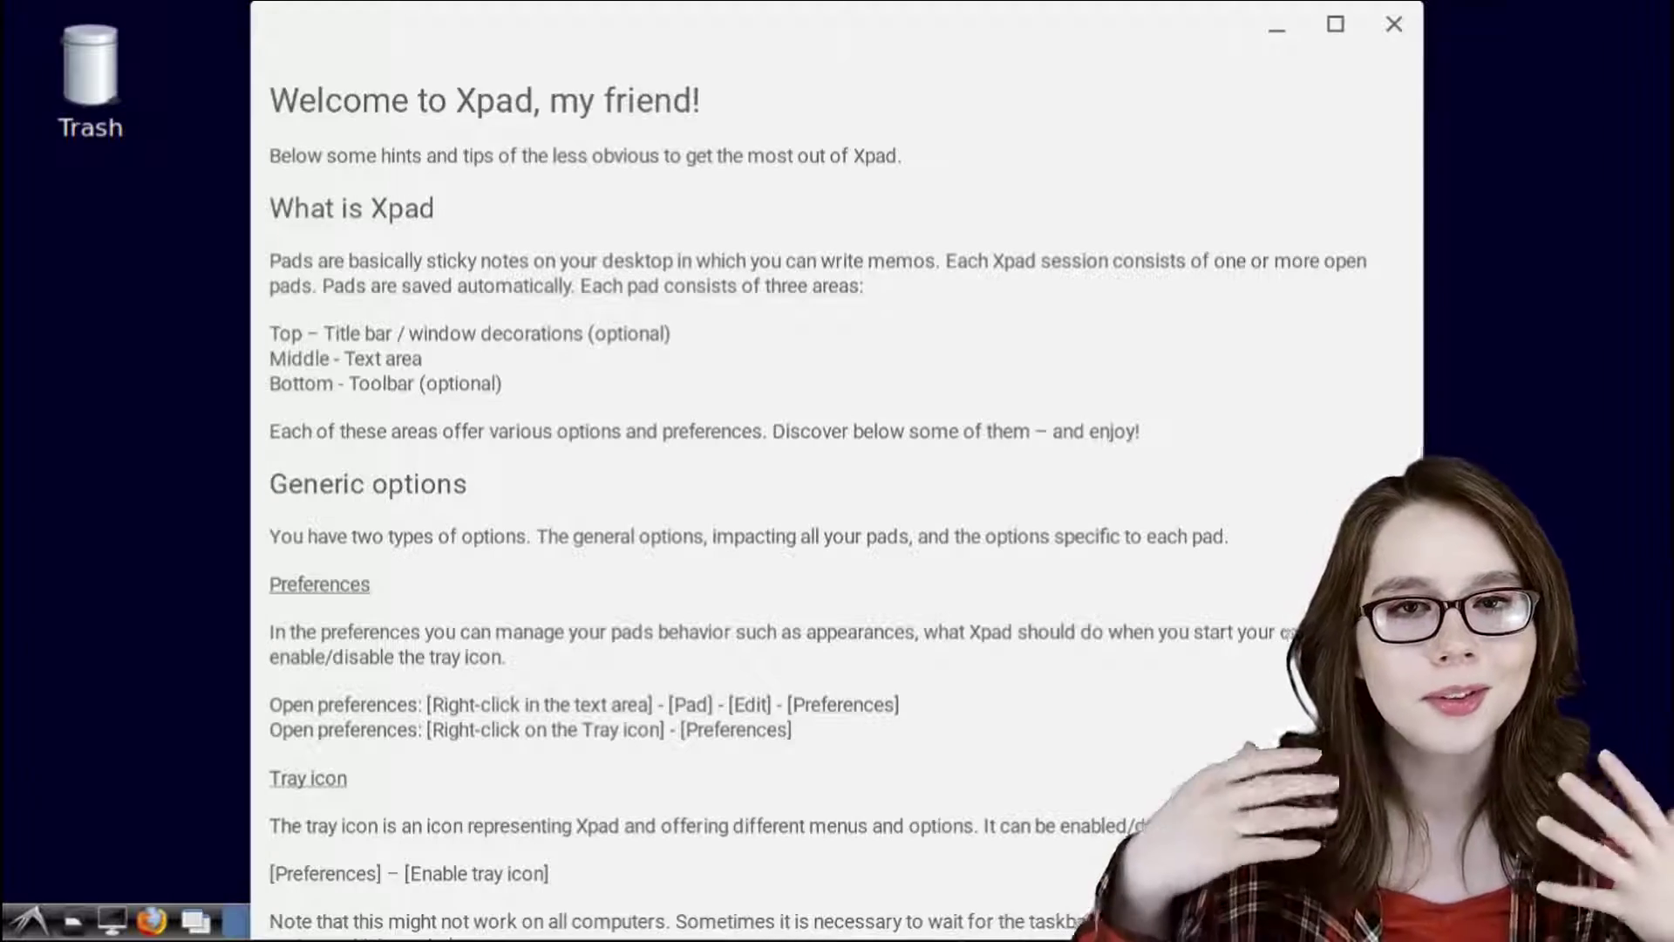
scroll(837, 488, down, 15)
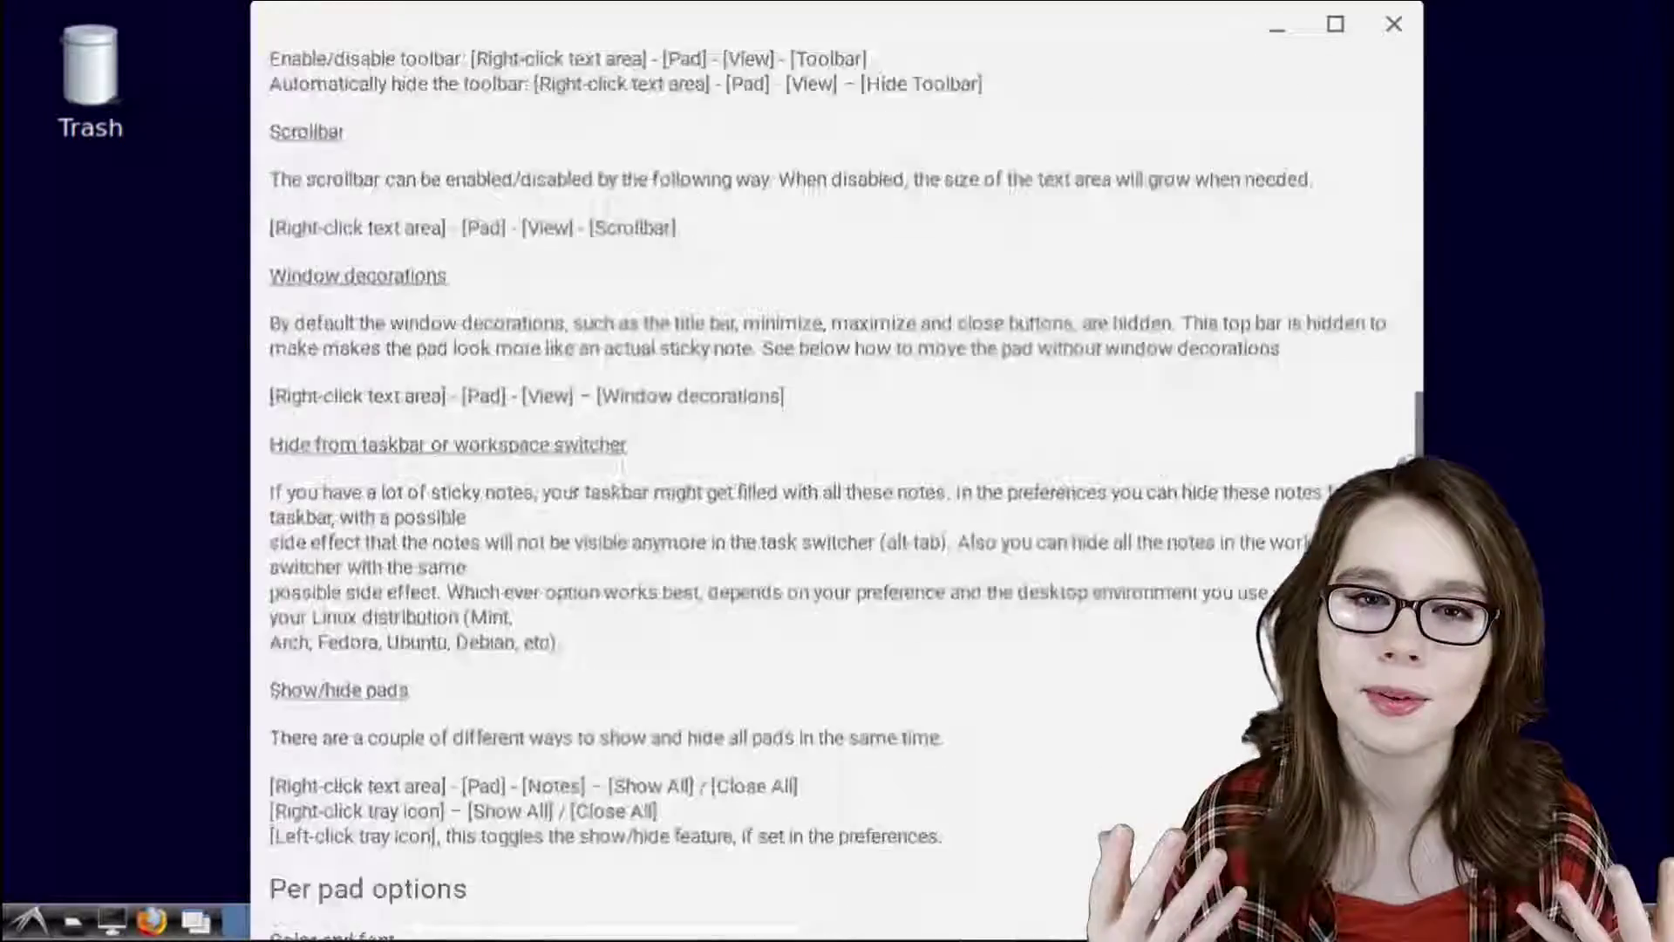
scroll(837, 488, down, 6)
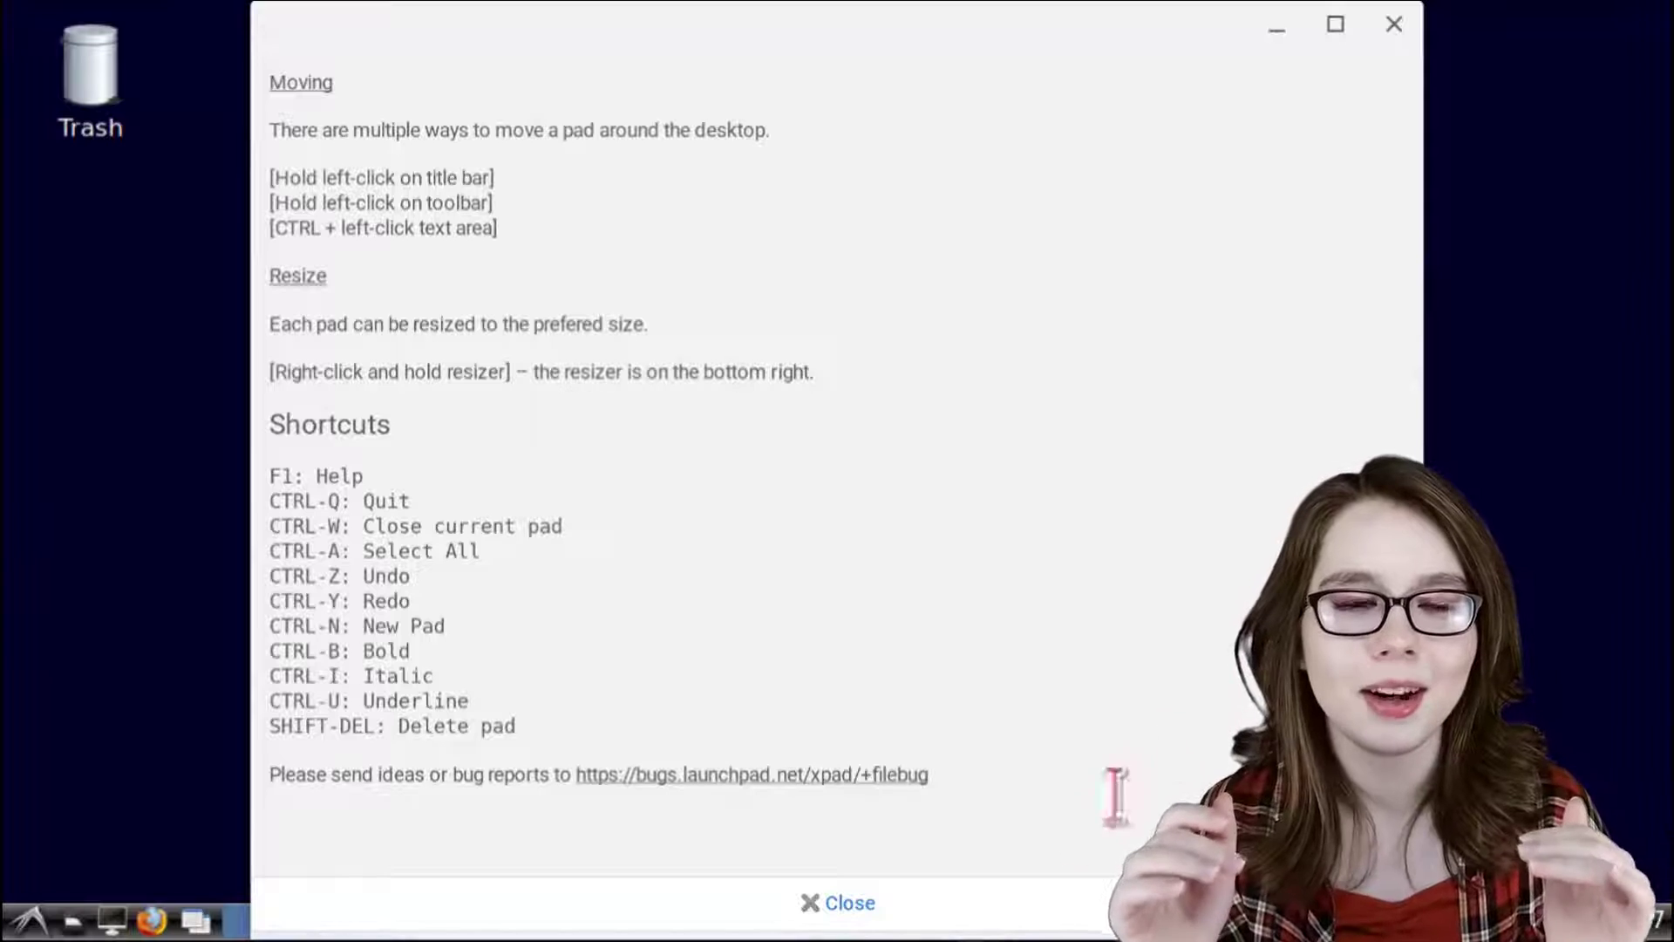
click(1016, 914)
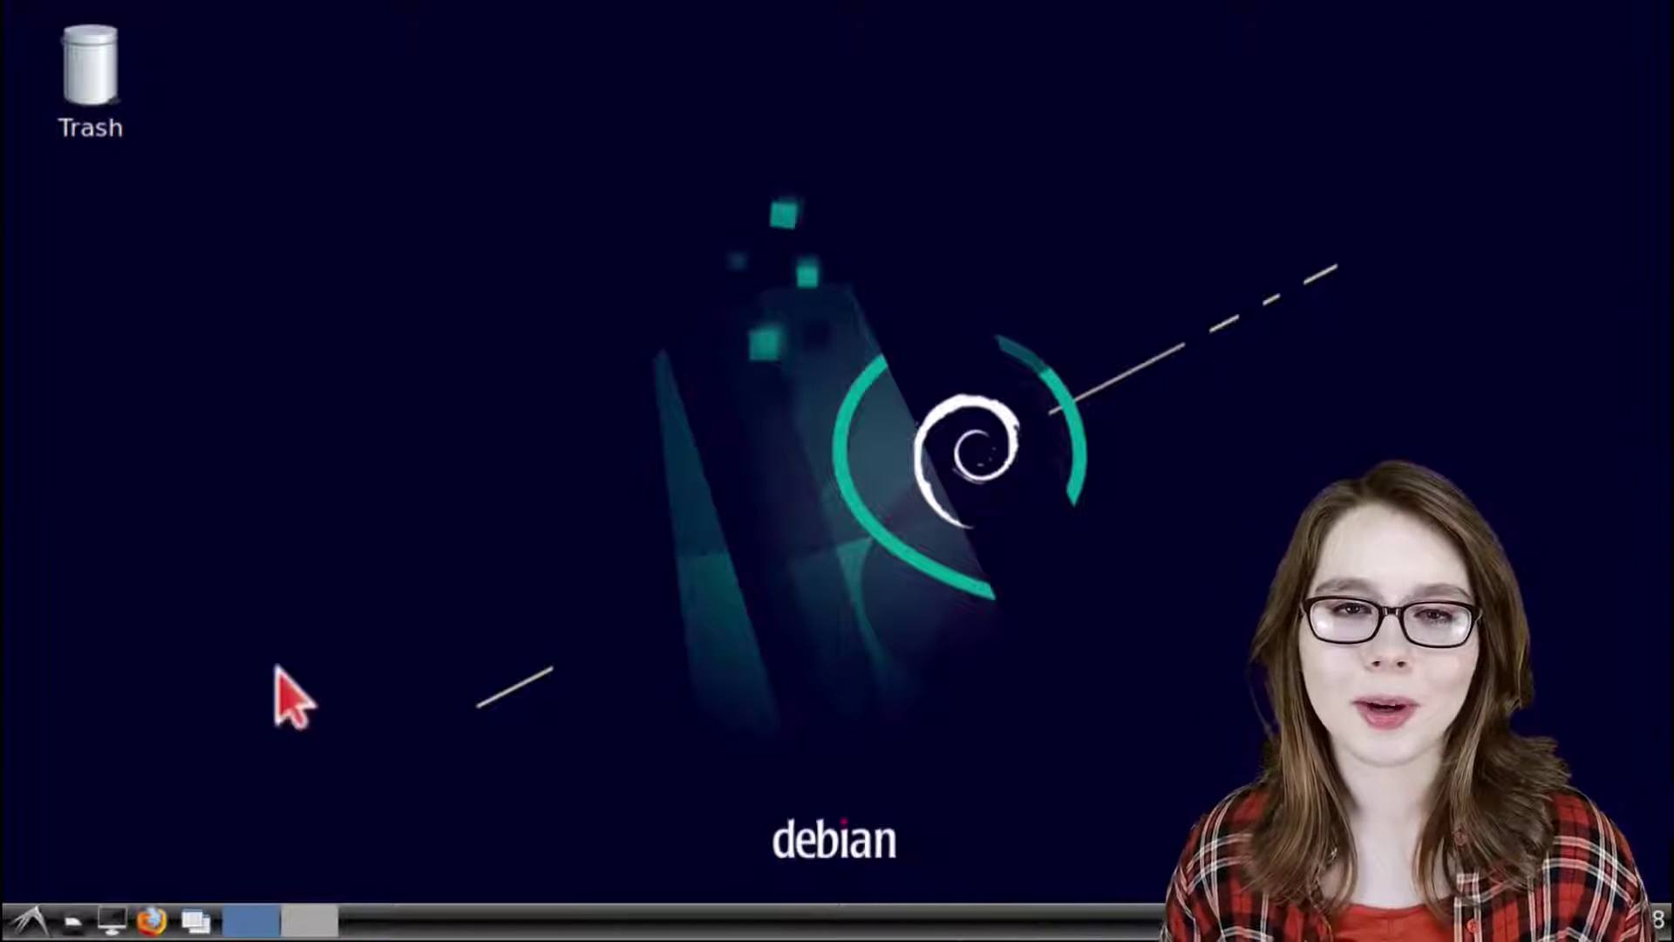
- Launch Xpad from Accessories to get a new yellow sticky note
click(35, 911)
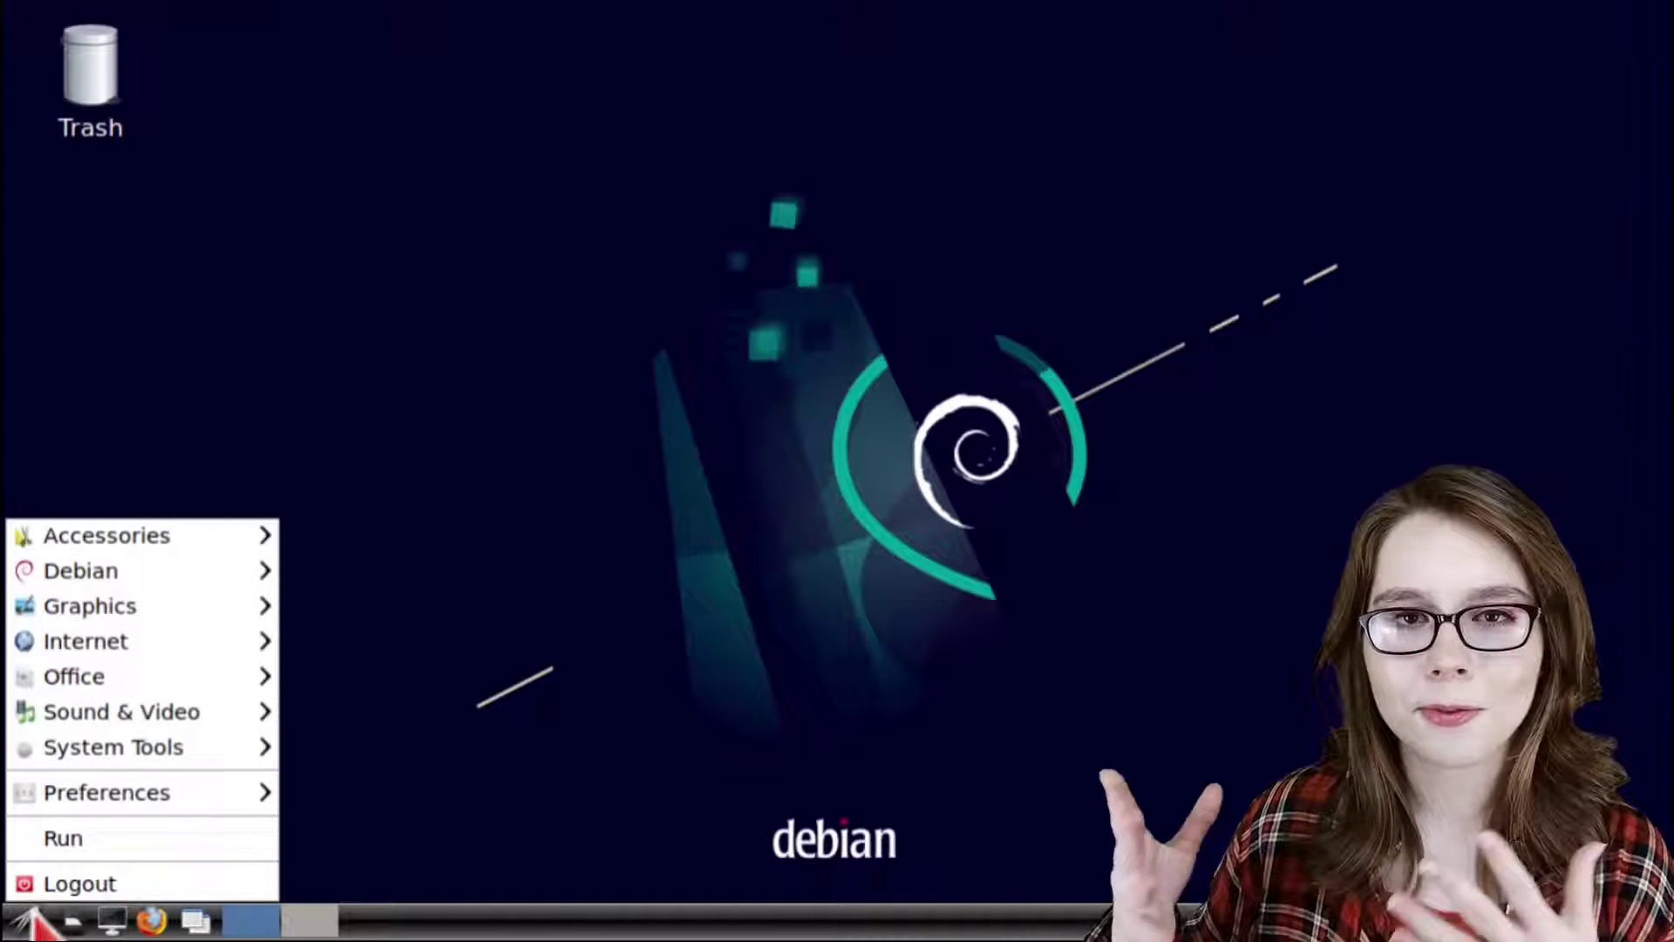
mouse_move(225, 533)
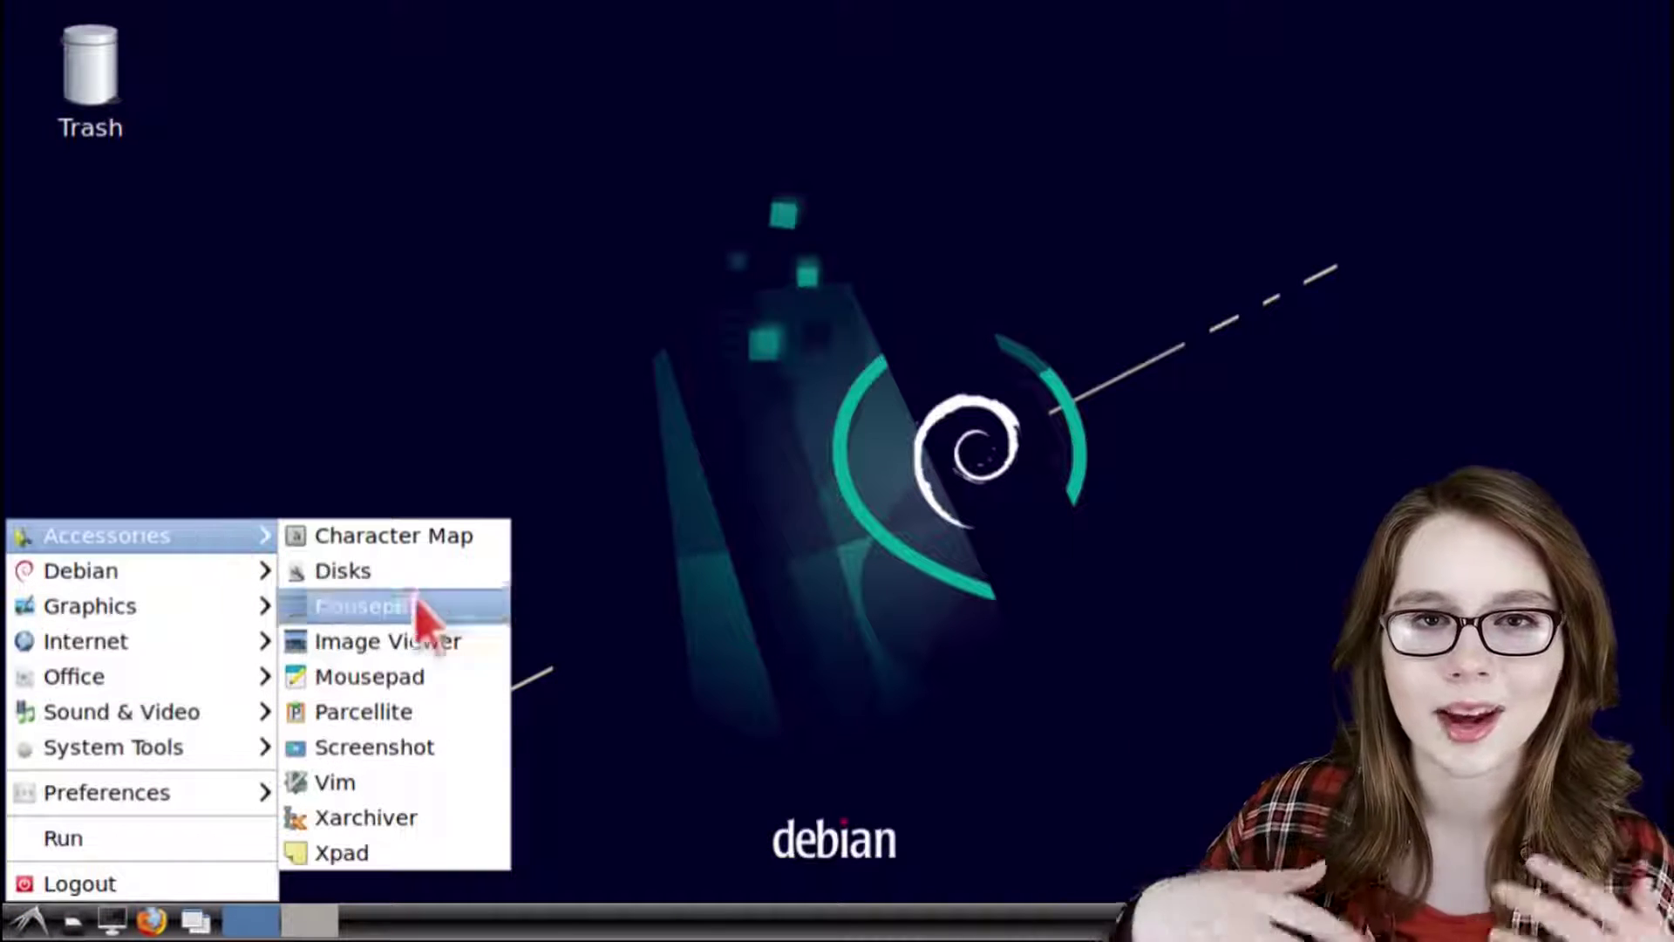
click(484, 855)
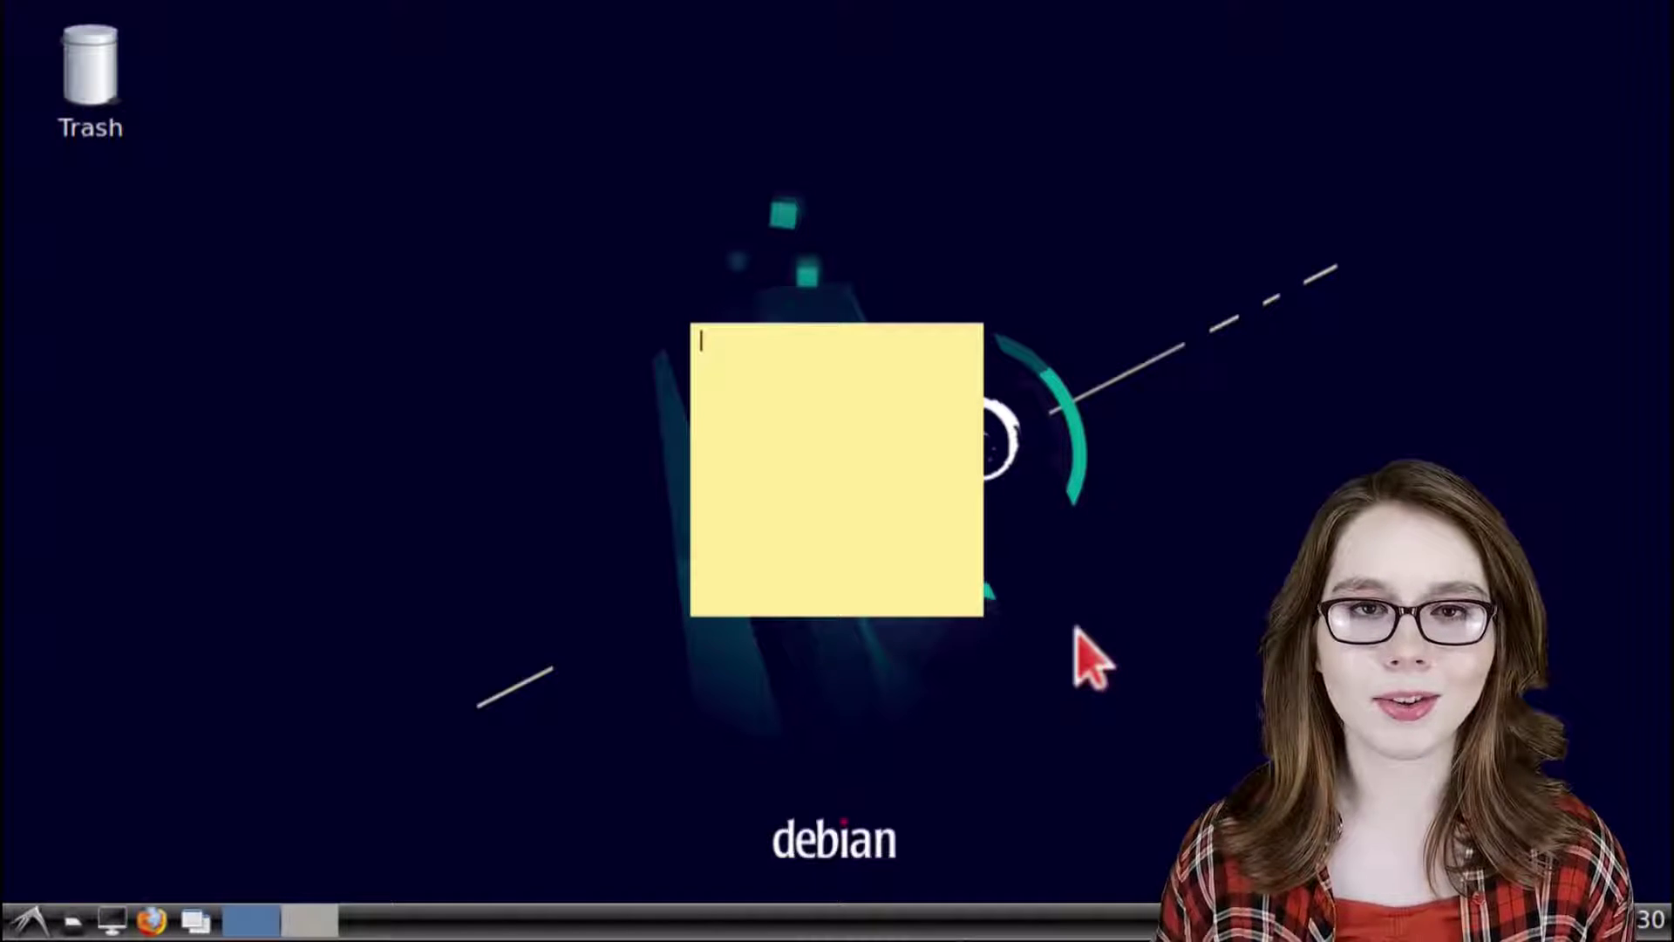
- Open Xpad Preferences from the sticky note's right-click menu
mouse_move(900, 526)
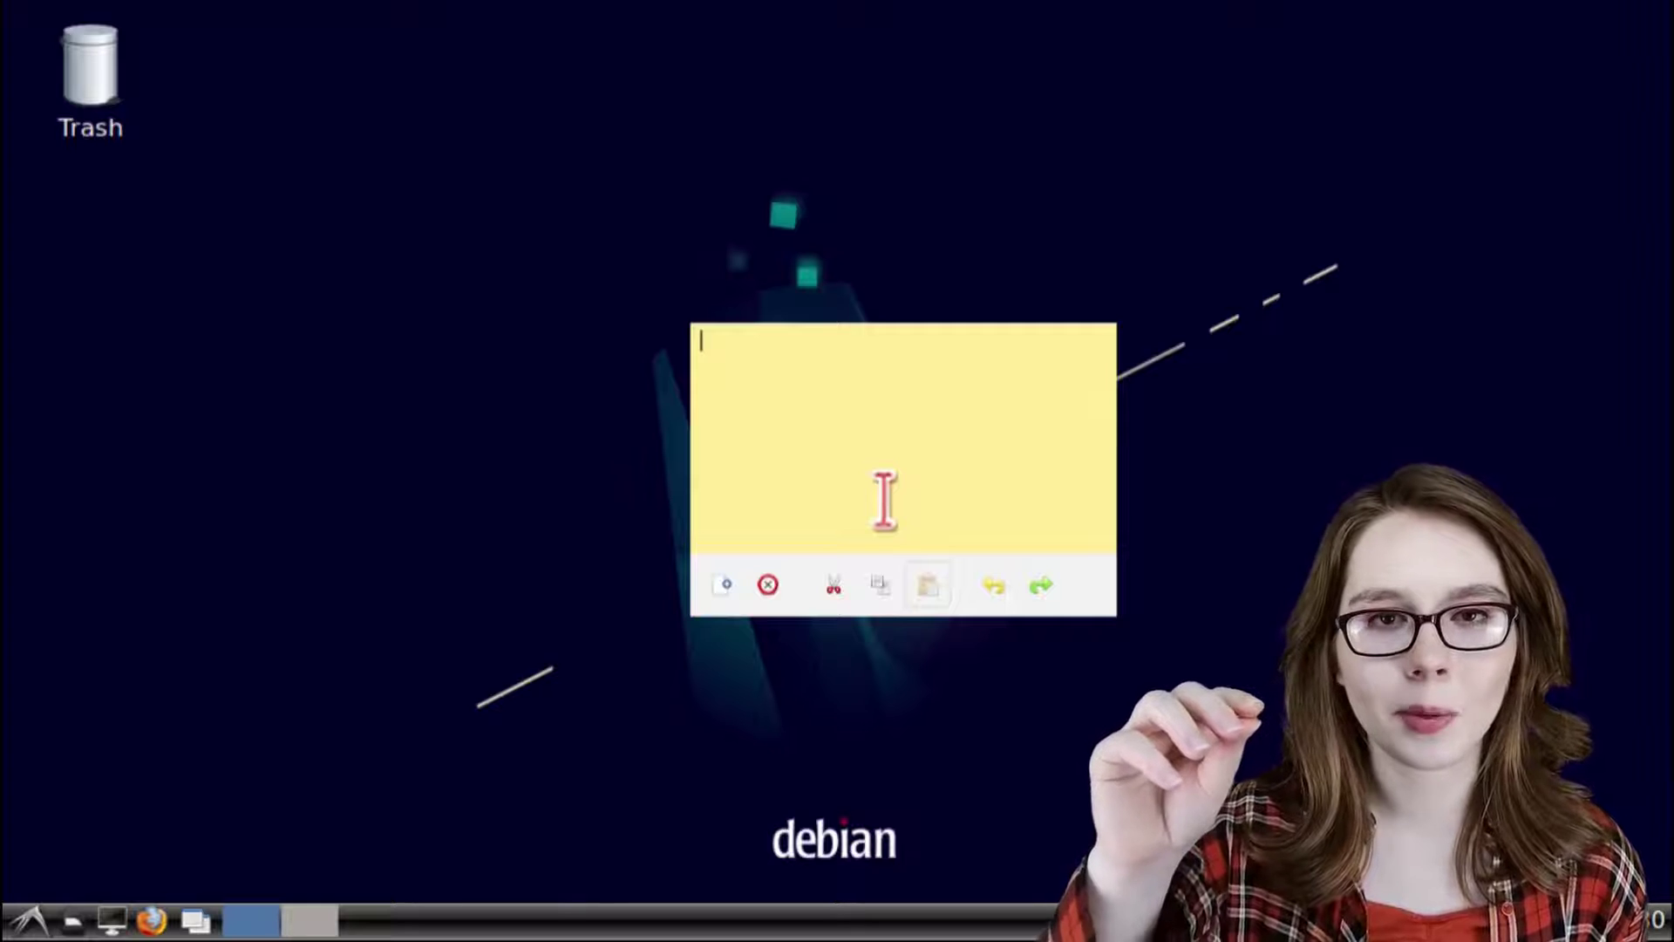
right_click(882, 499)
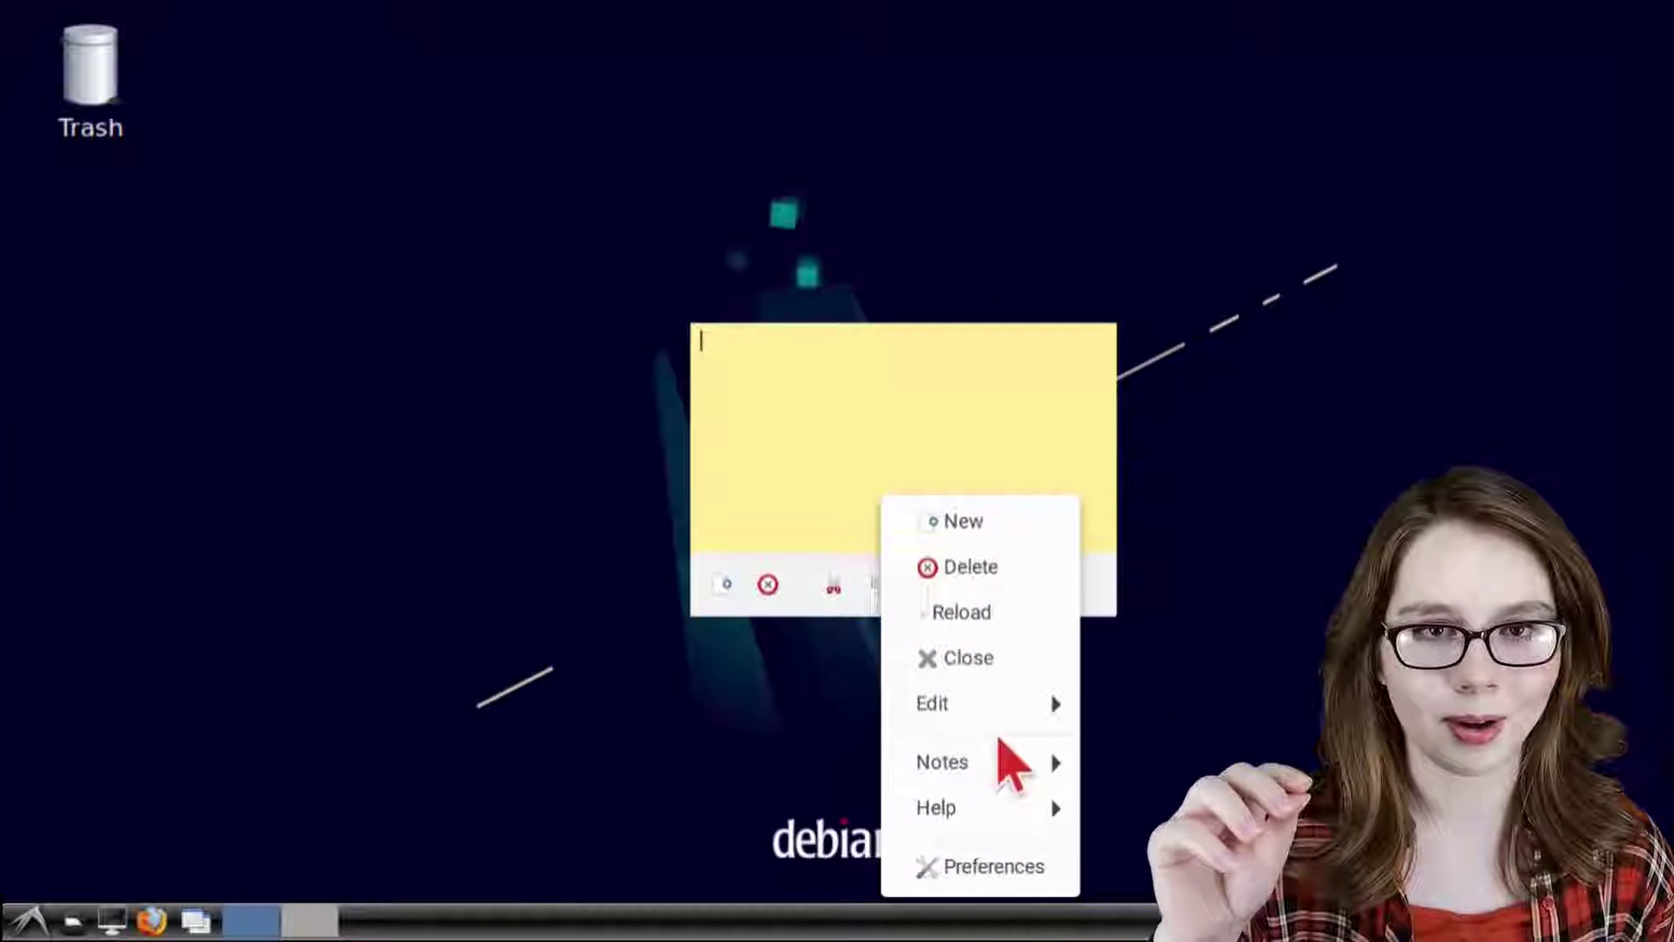
click(1031, 889)
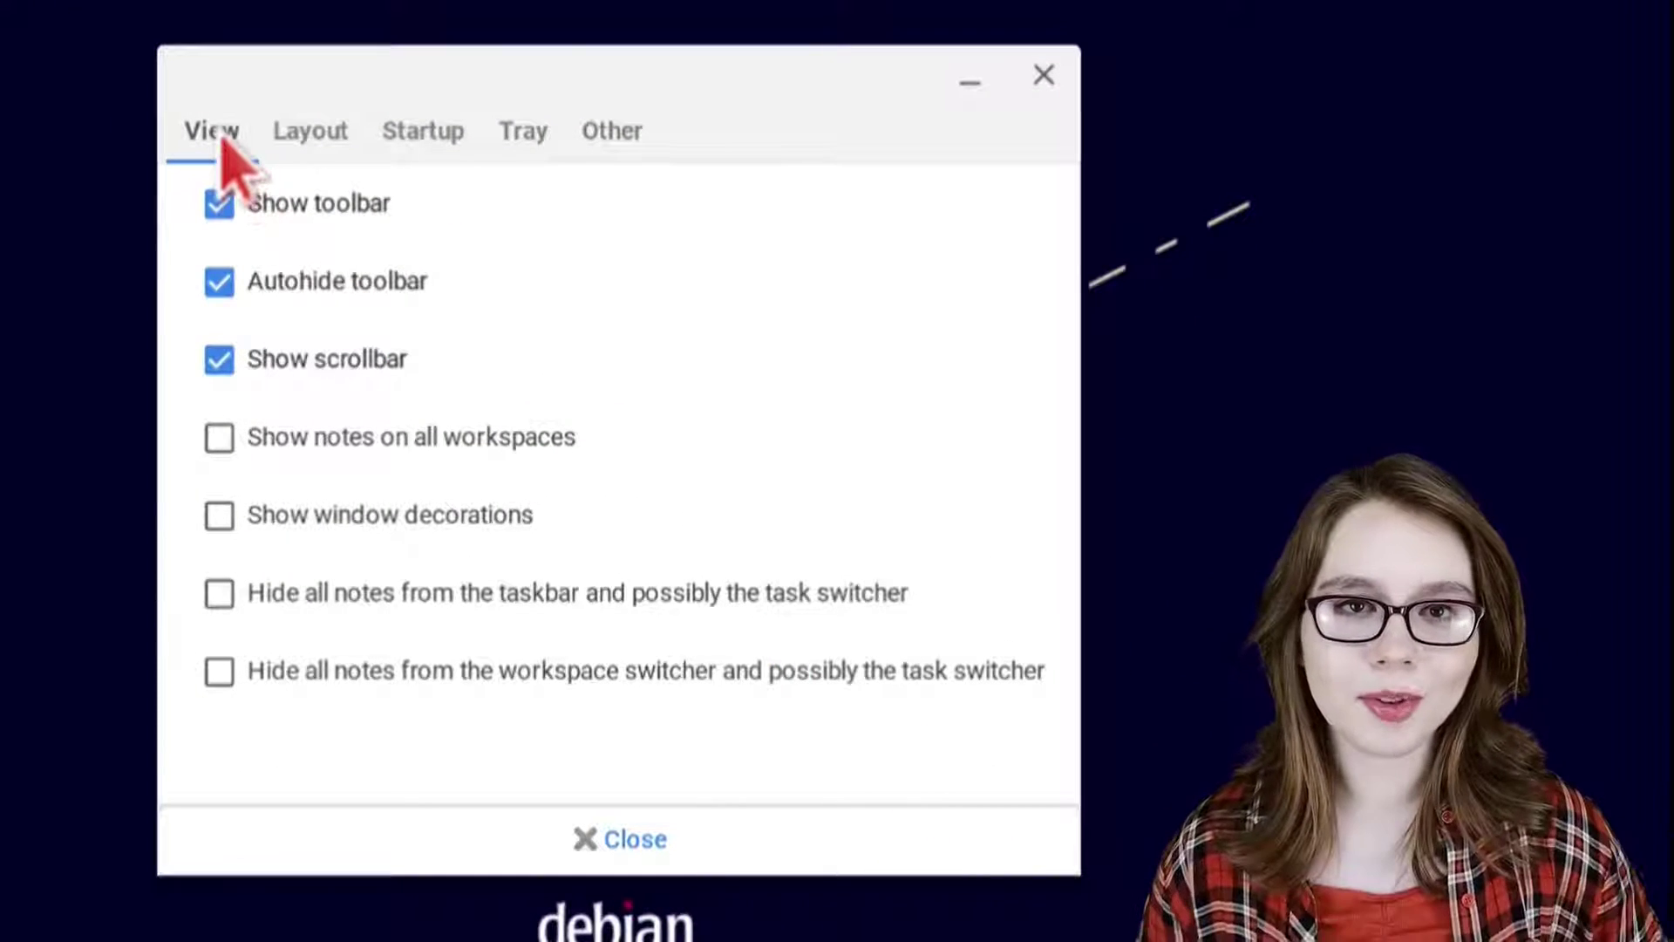
- Turn off Show toolbar, enable window decorations and hide all notes from the taskbar
click(219, 203)
click(219, 514)
click(219, 593)
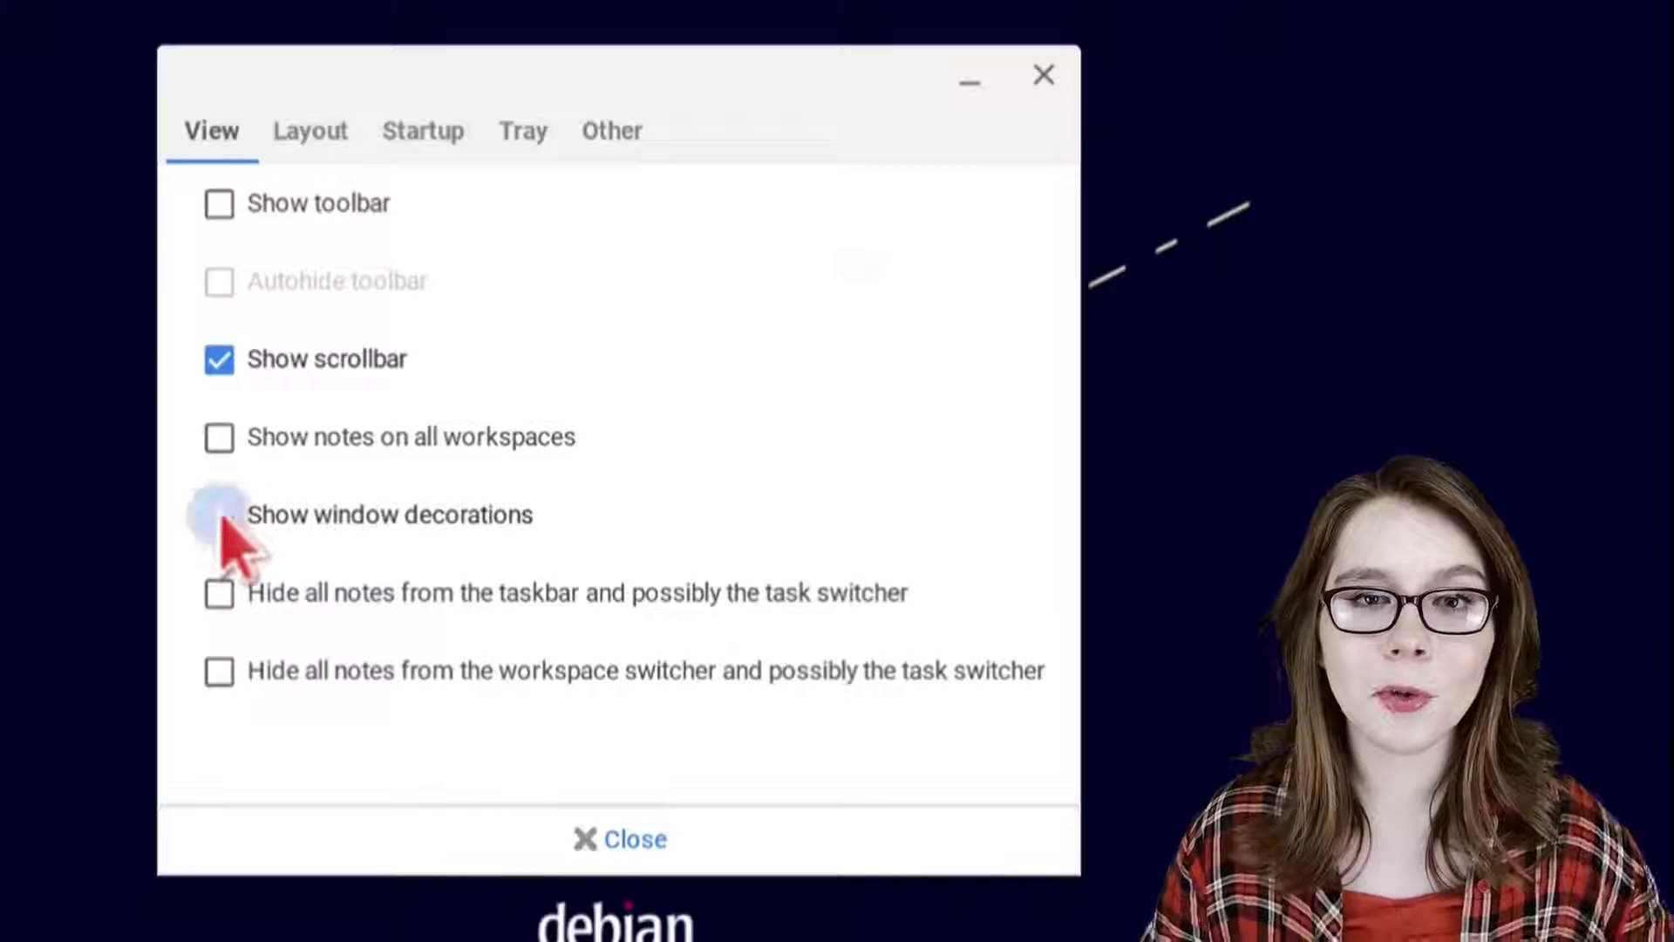
click(220, 515)
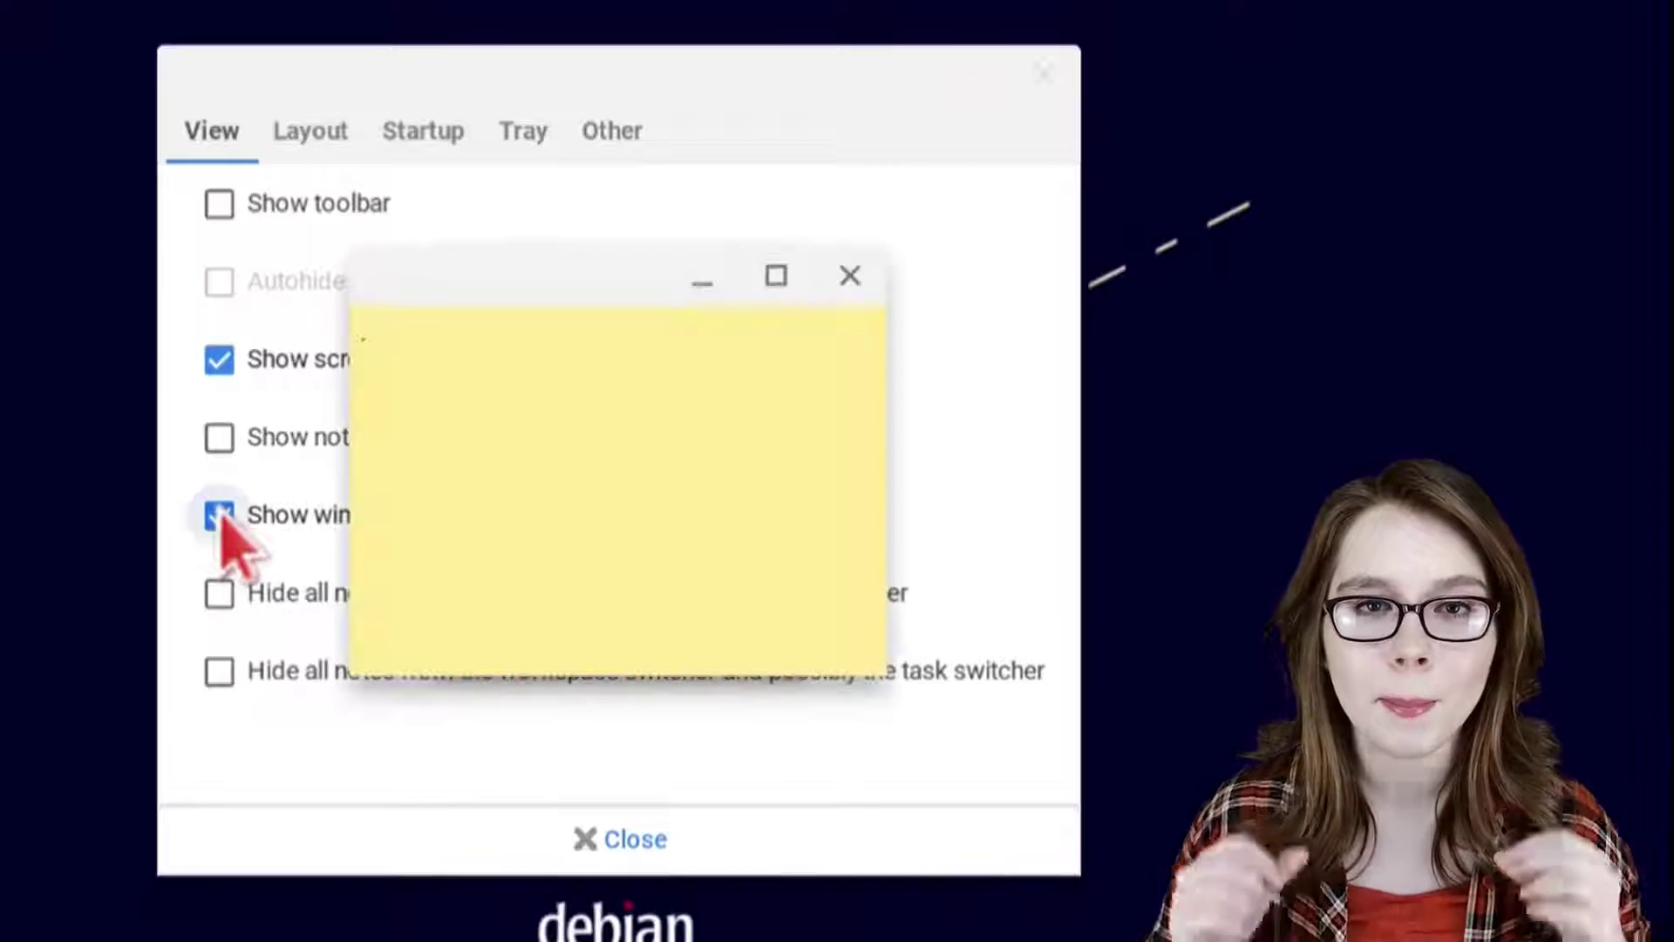
click(220, 596)
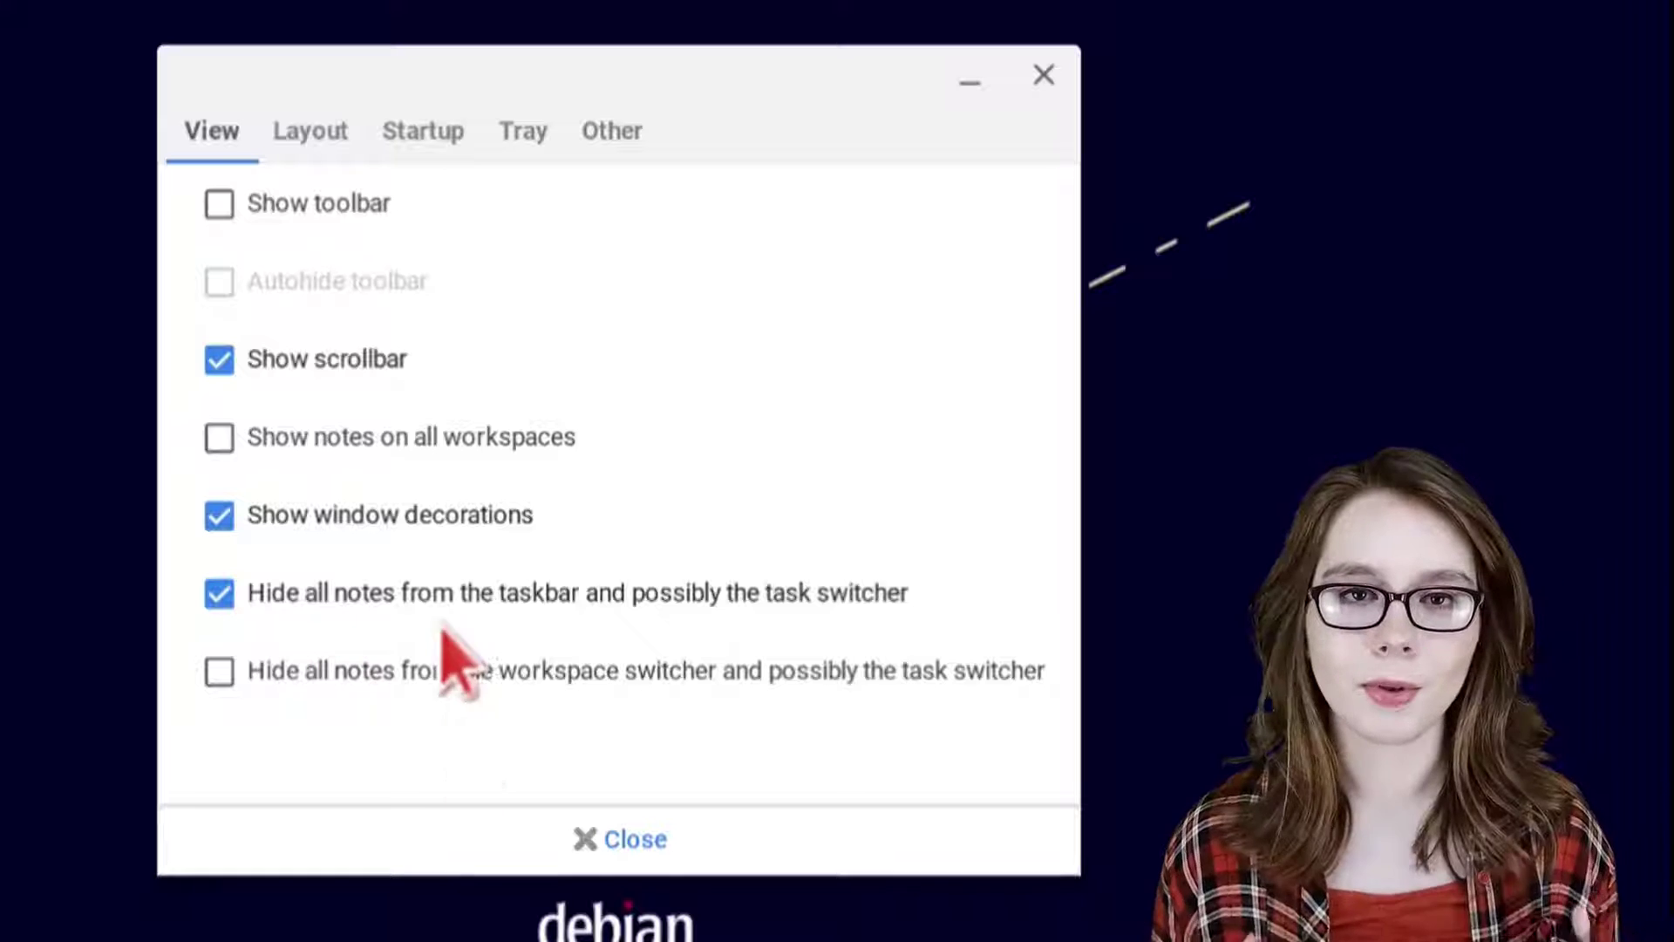
click(331, 150)
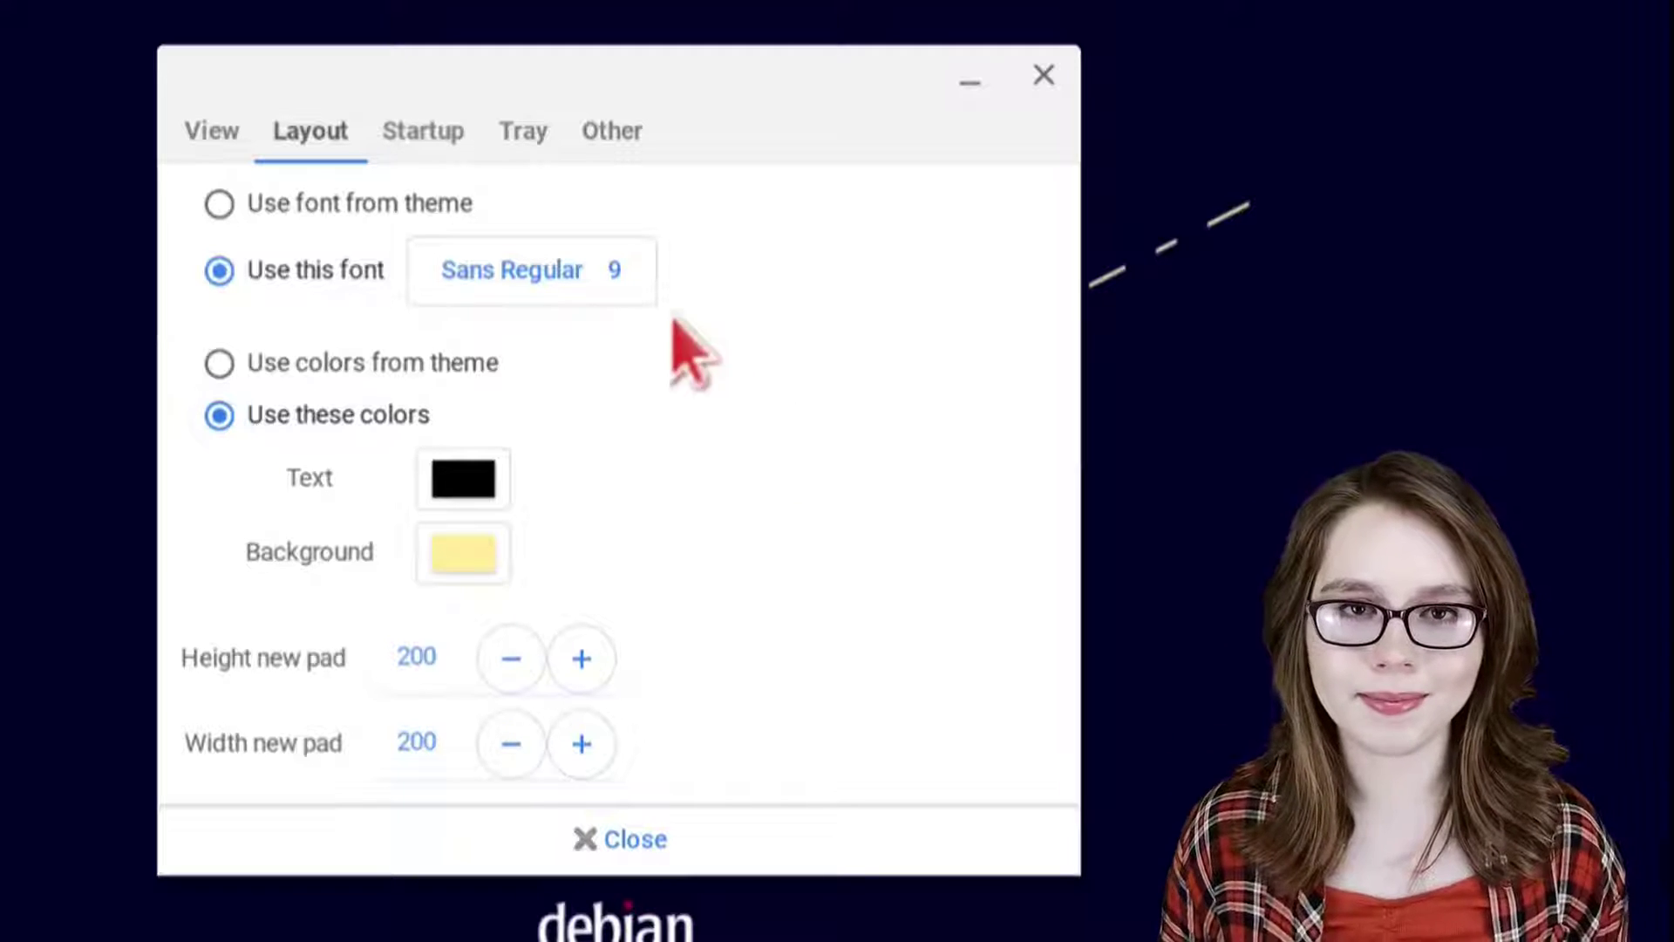
- Stop Xpad from autostarting after login and from waiting for the systray
click(447, 138)
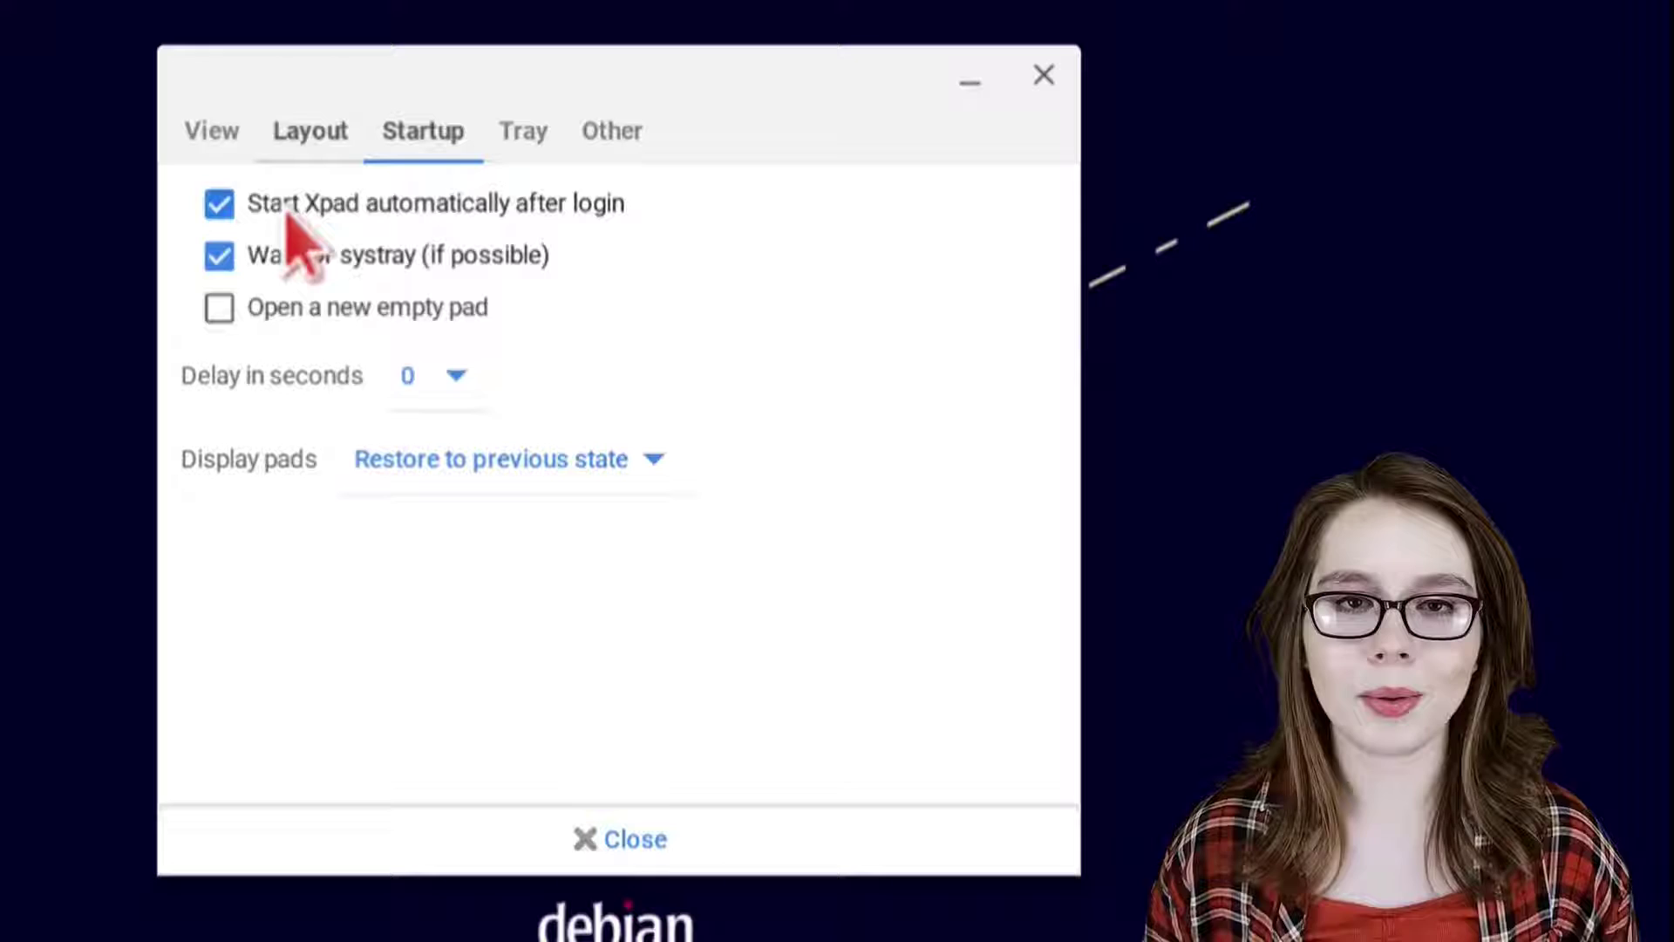
click(219, 257)
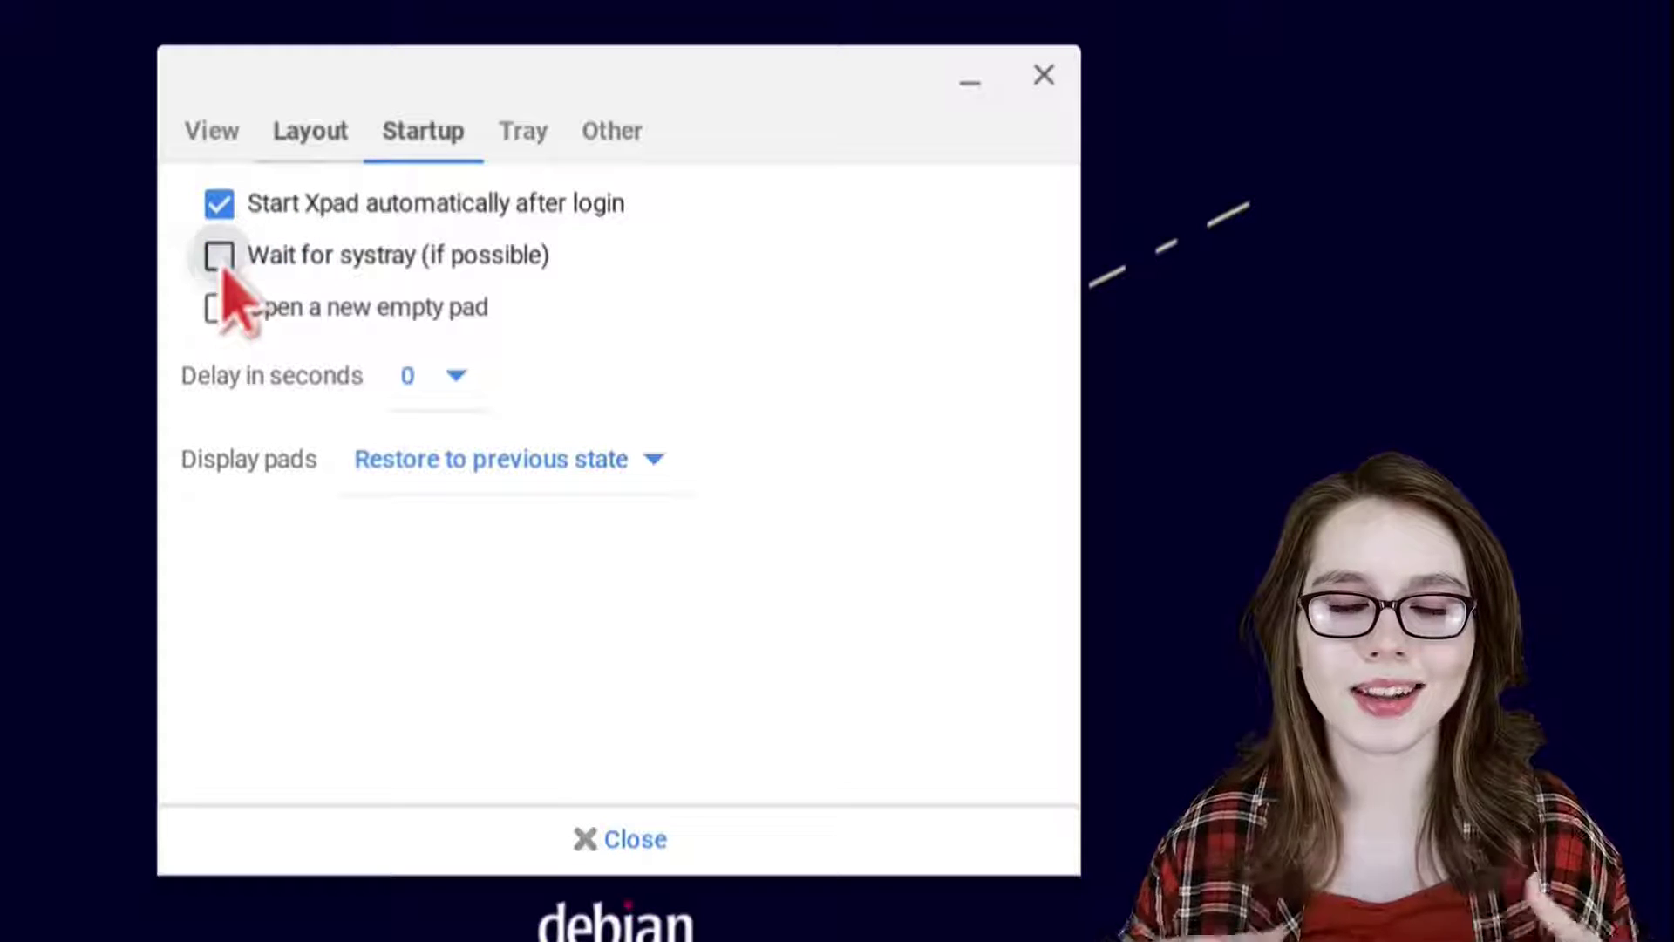
click(219, 206)
- Set the tray left-click behaviour to Toggle Show All and close the preferences
click(528, 146)
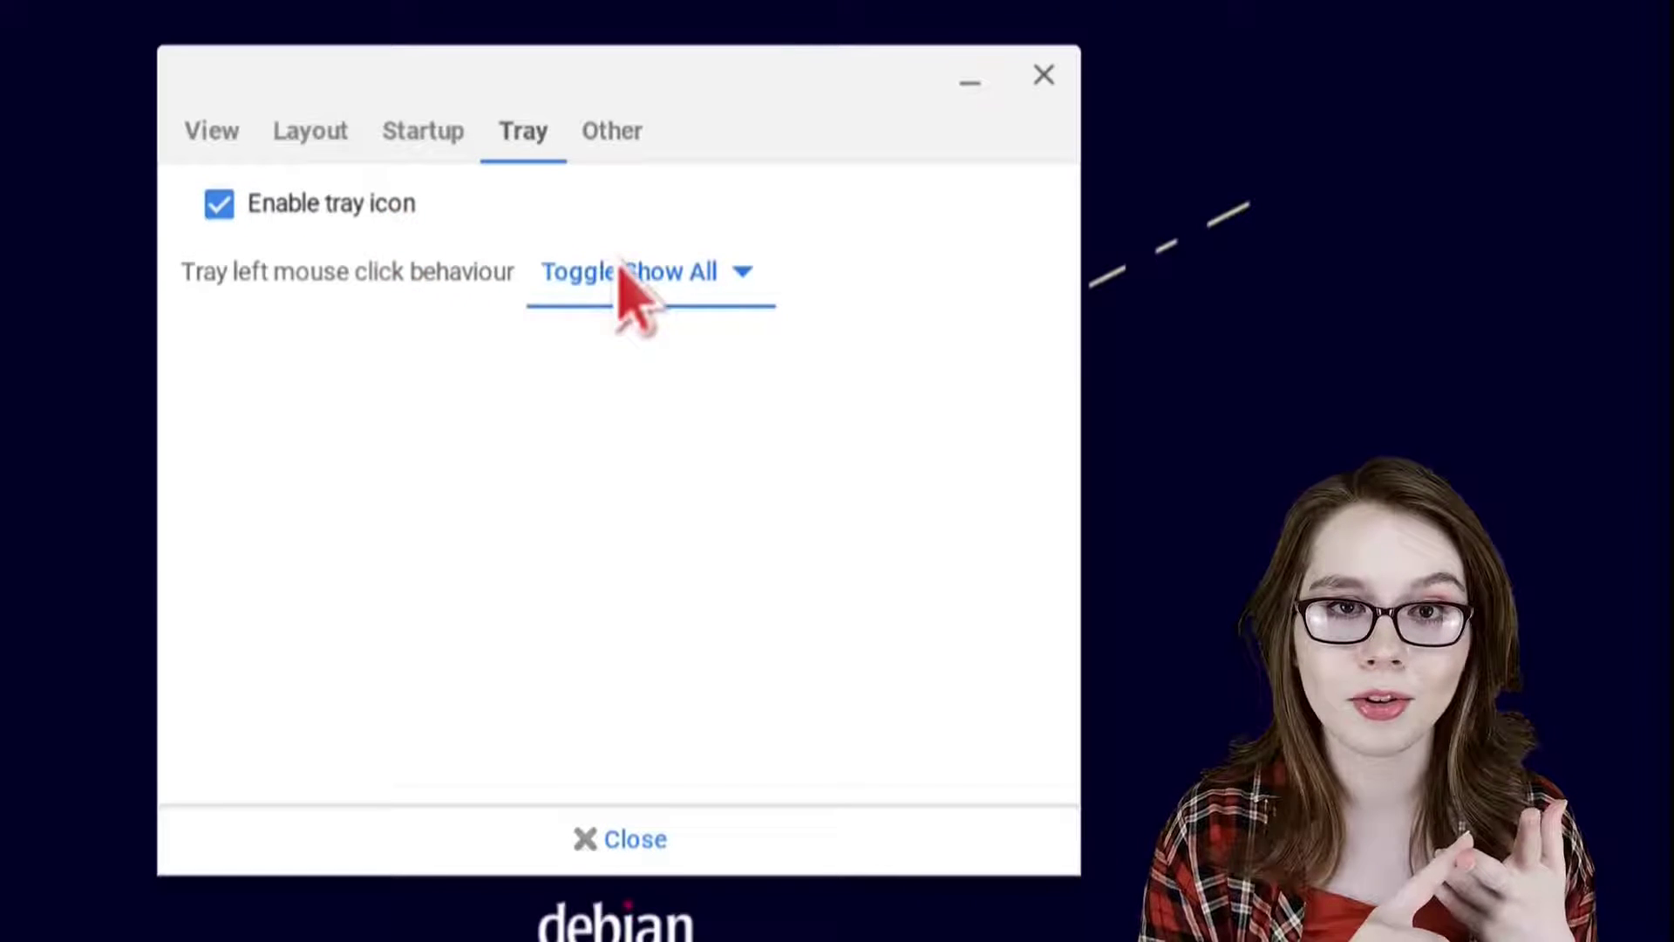
click(720, 311)
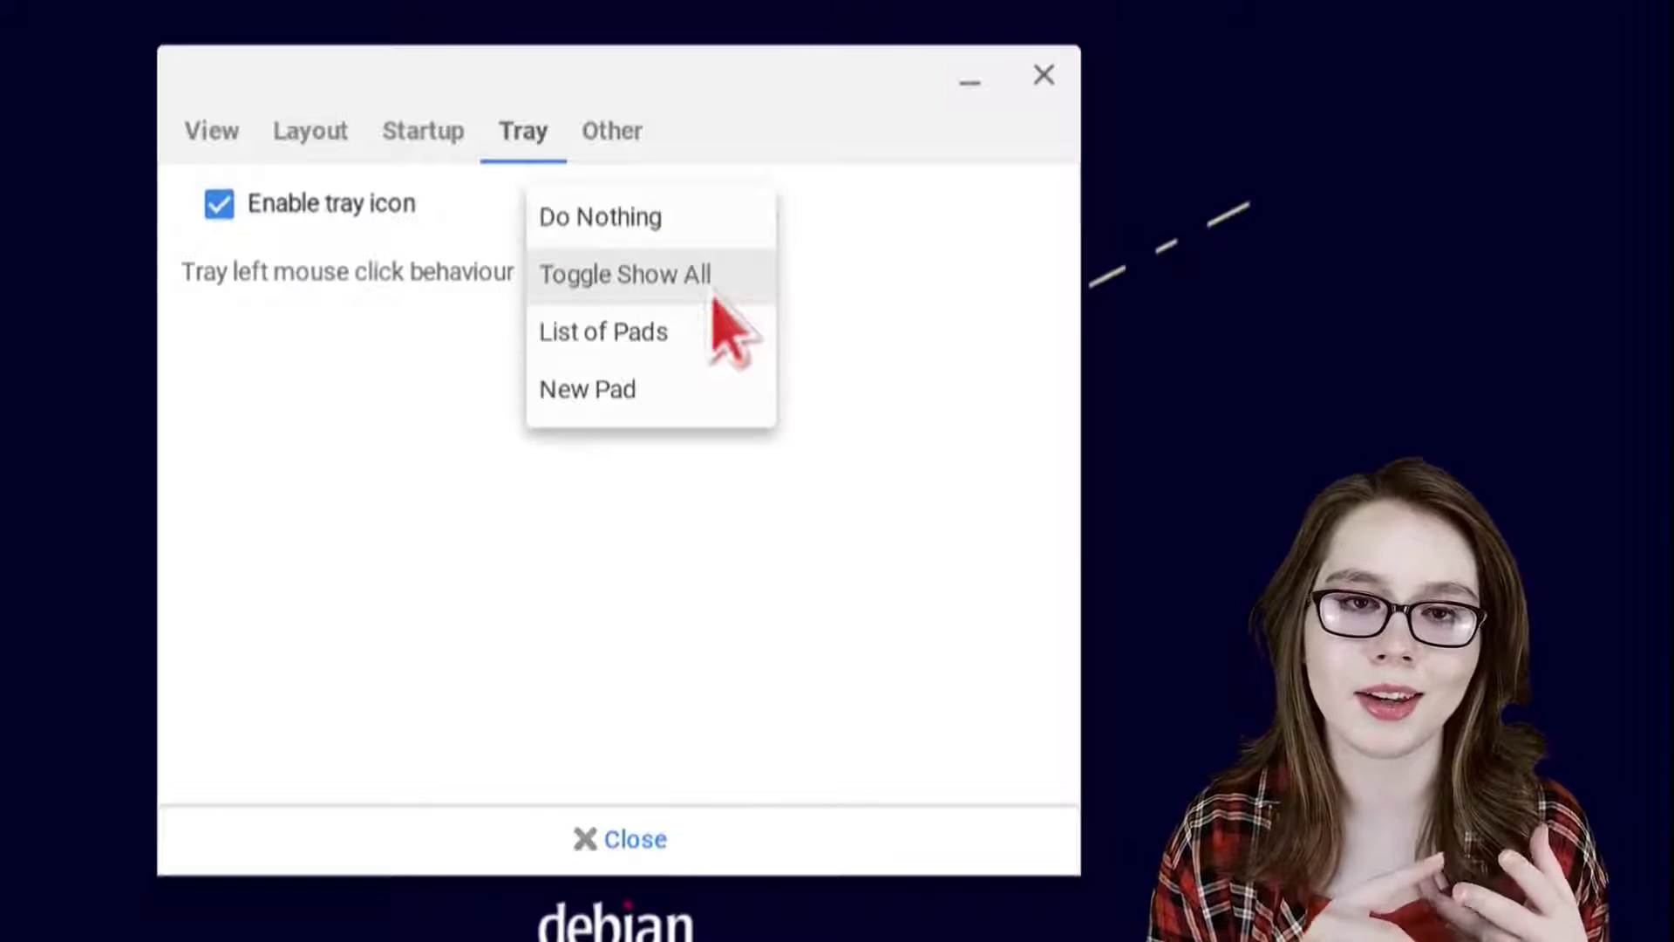
click(739, 281)
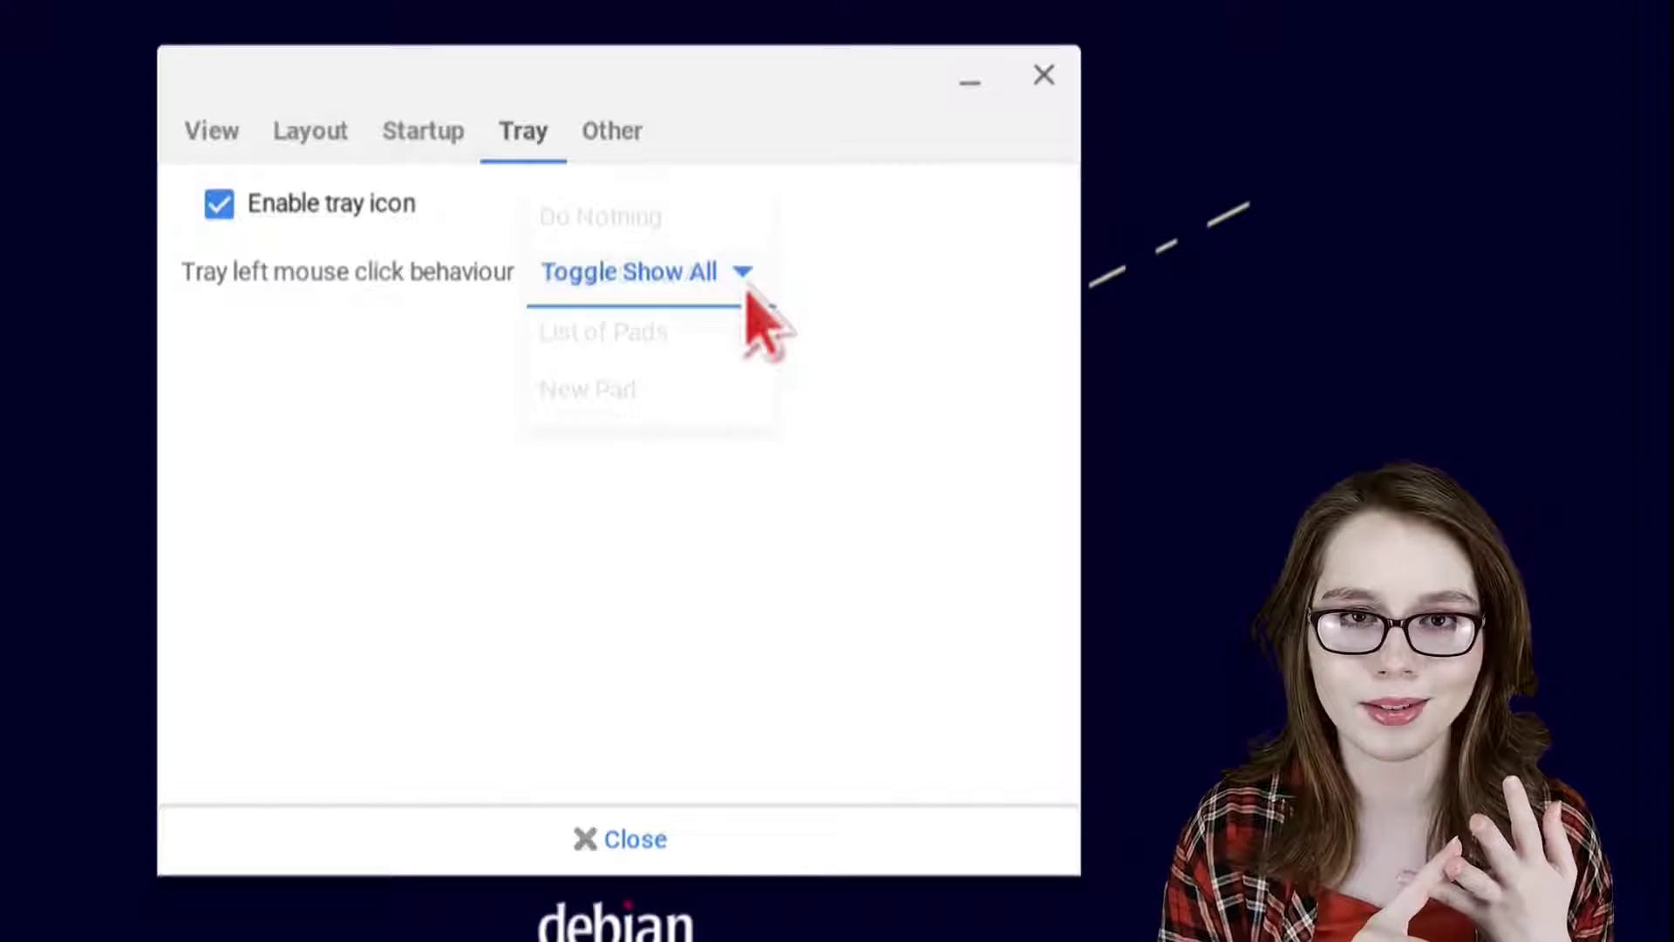
click(643, 171)
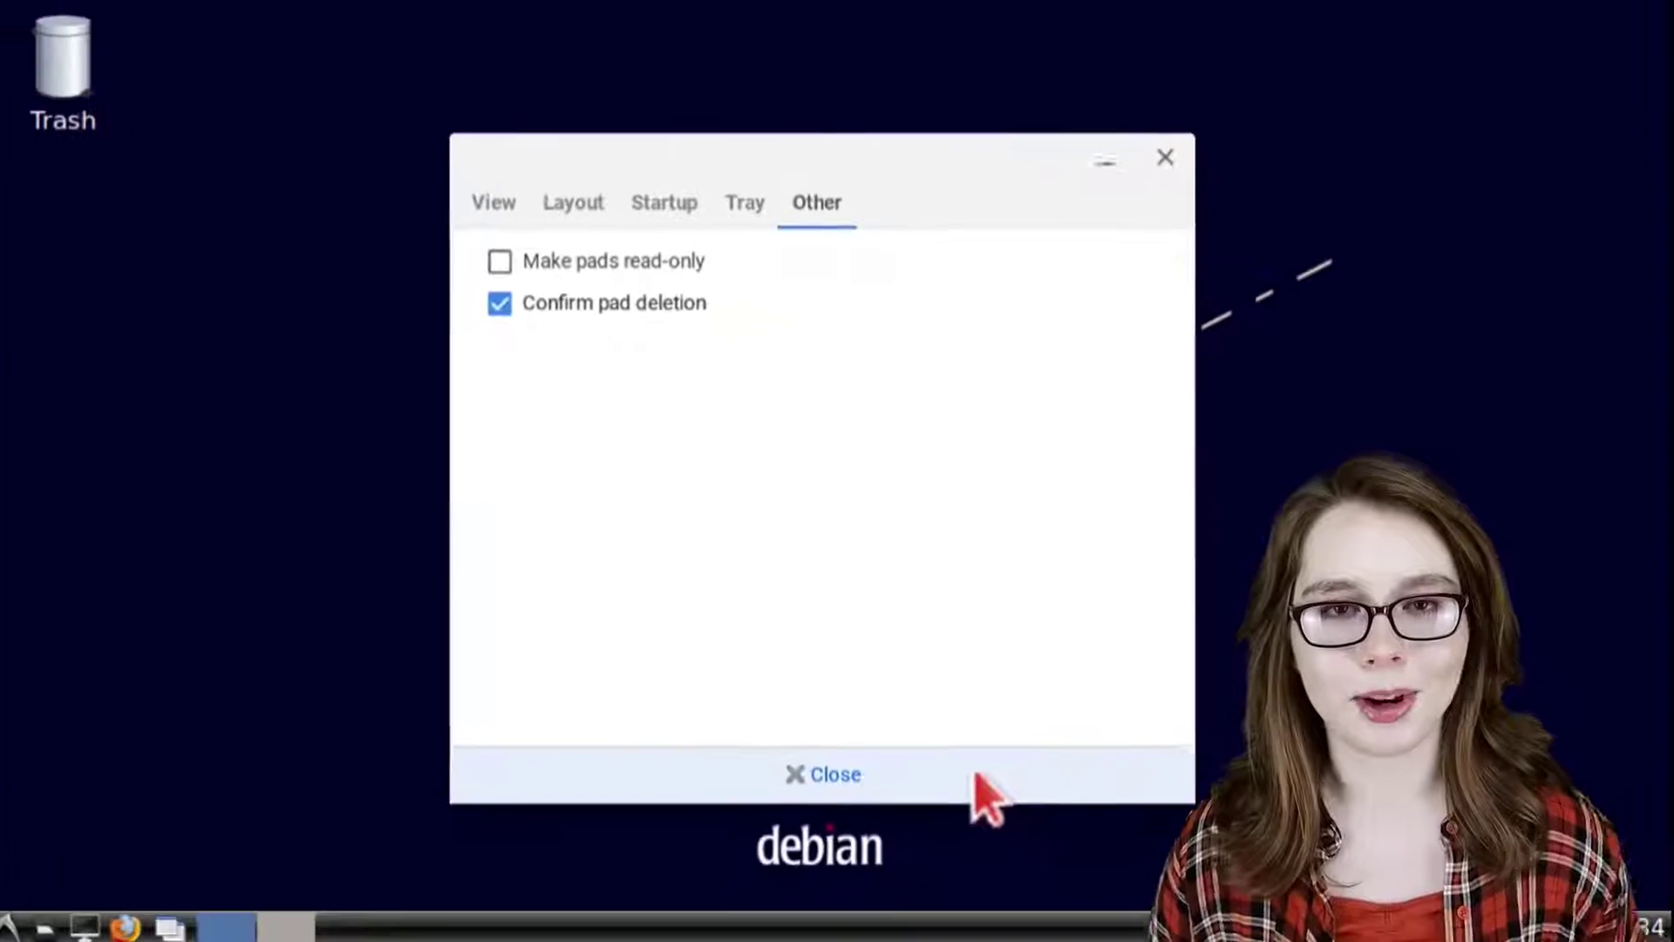
click(811, 839)
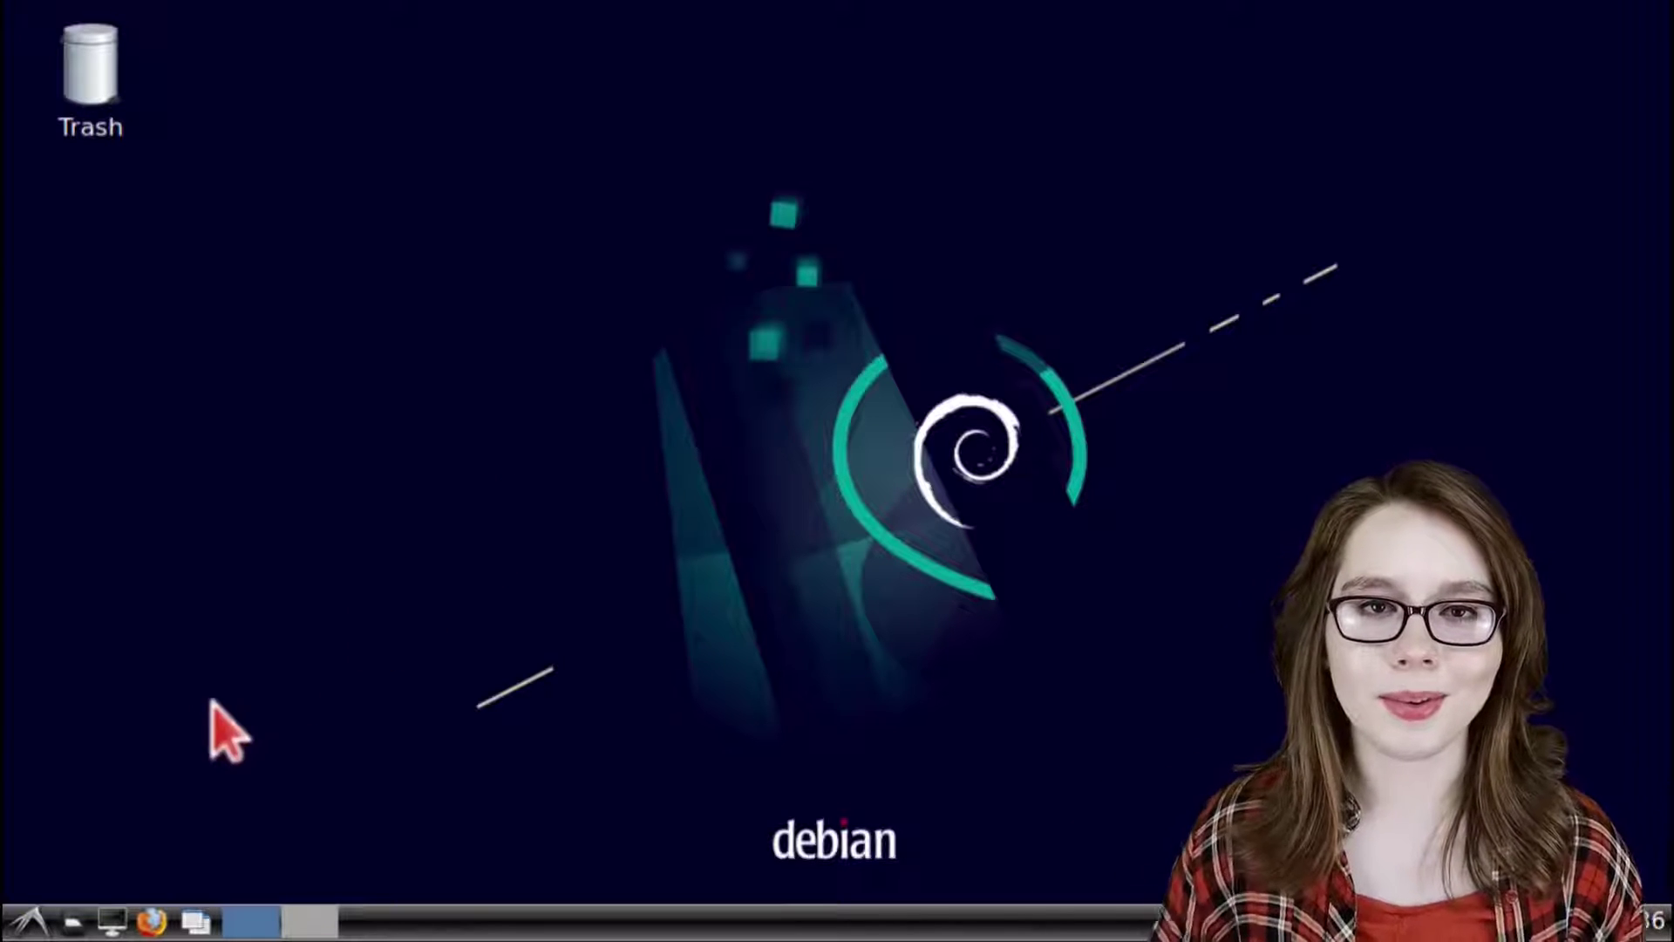
- Change the Xpad menu entry's command to 'env GDK_BACKEND=x11 xpad'
click(30, 916)
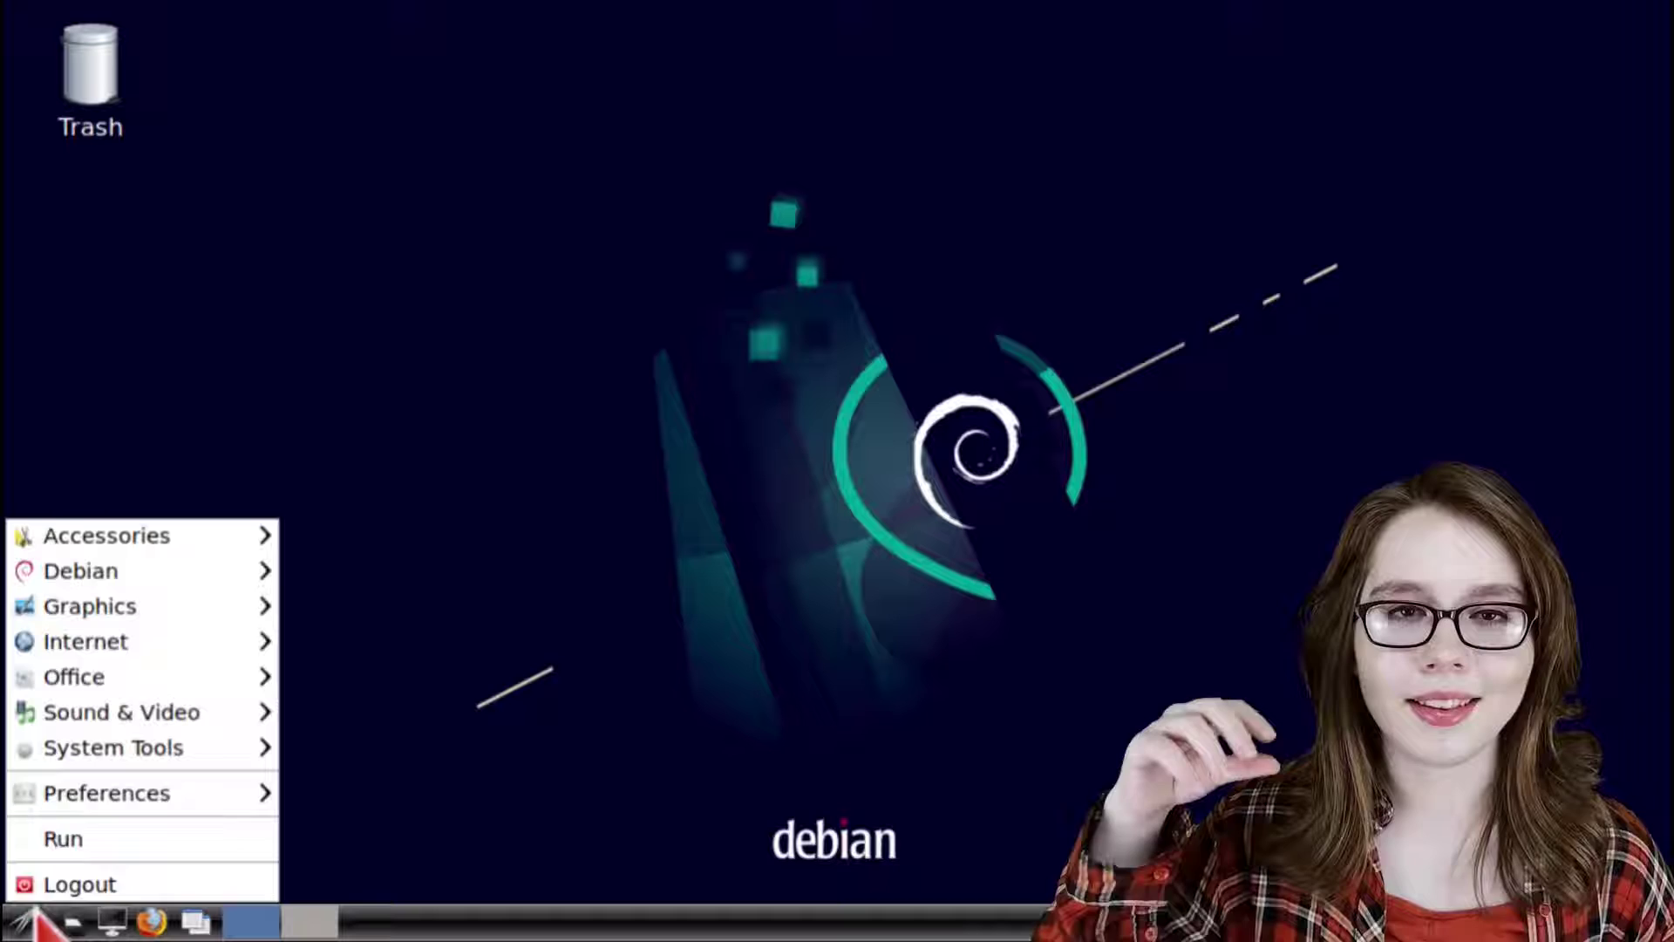
mouse_move(248, 541)
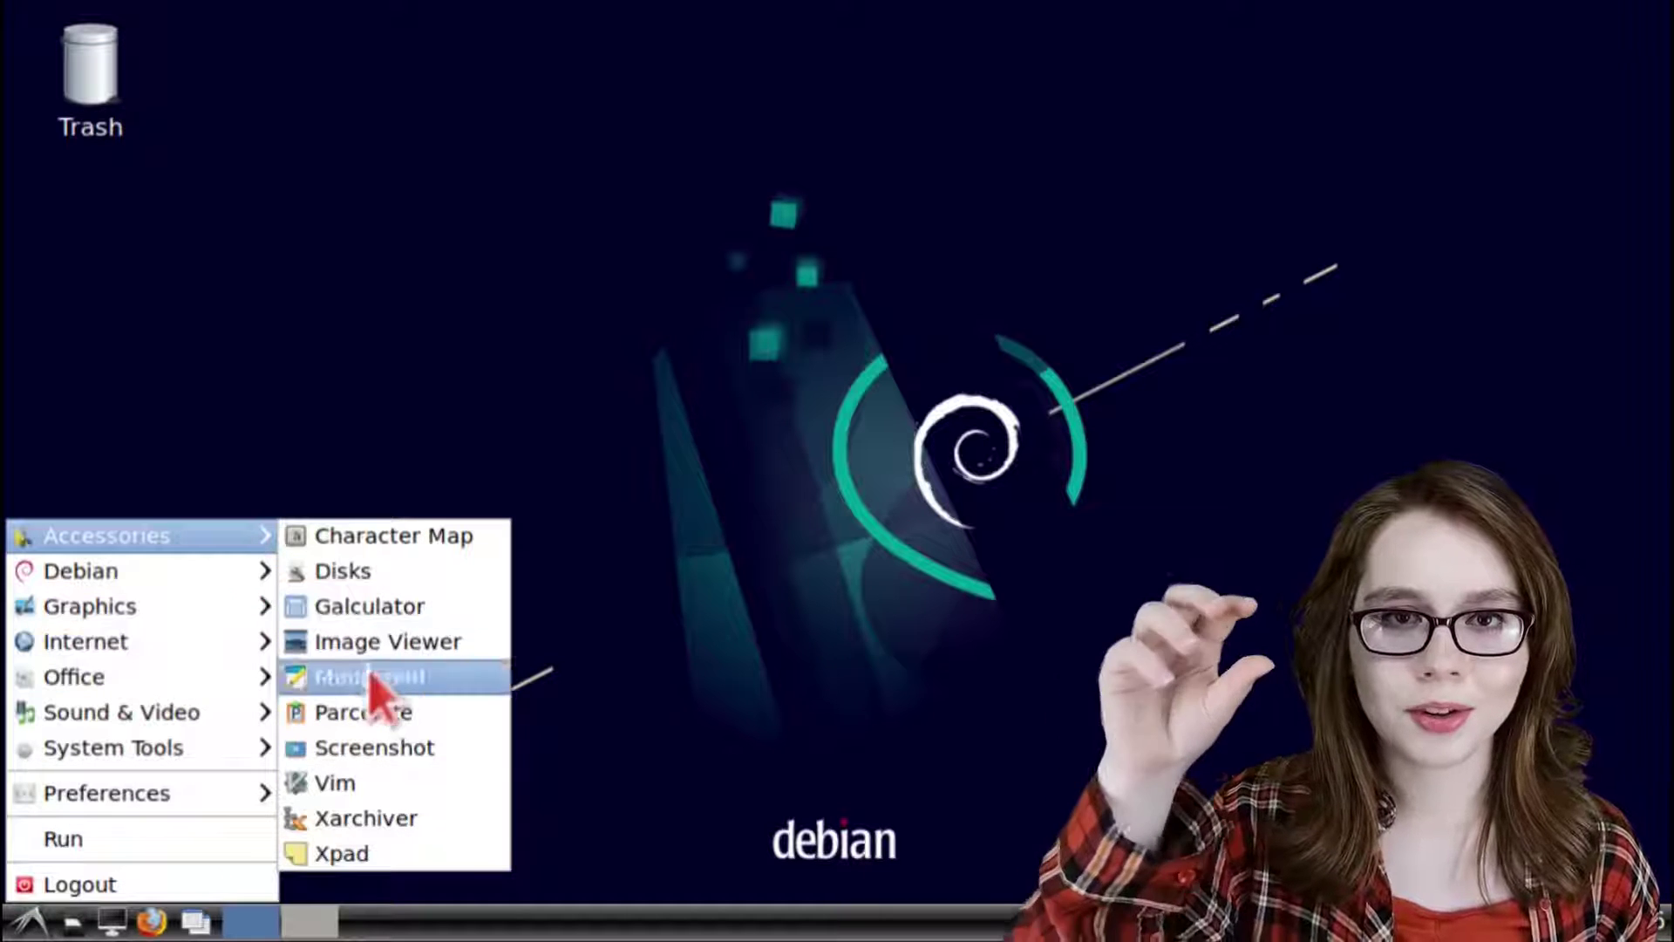
right_click(450, 842)
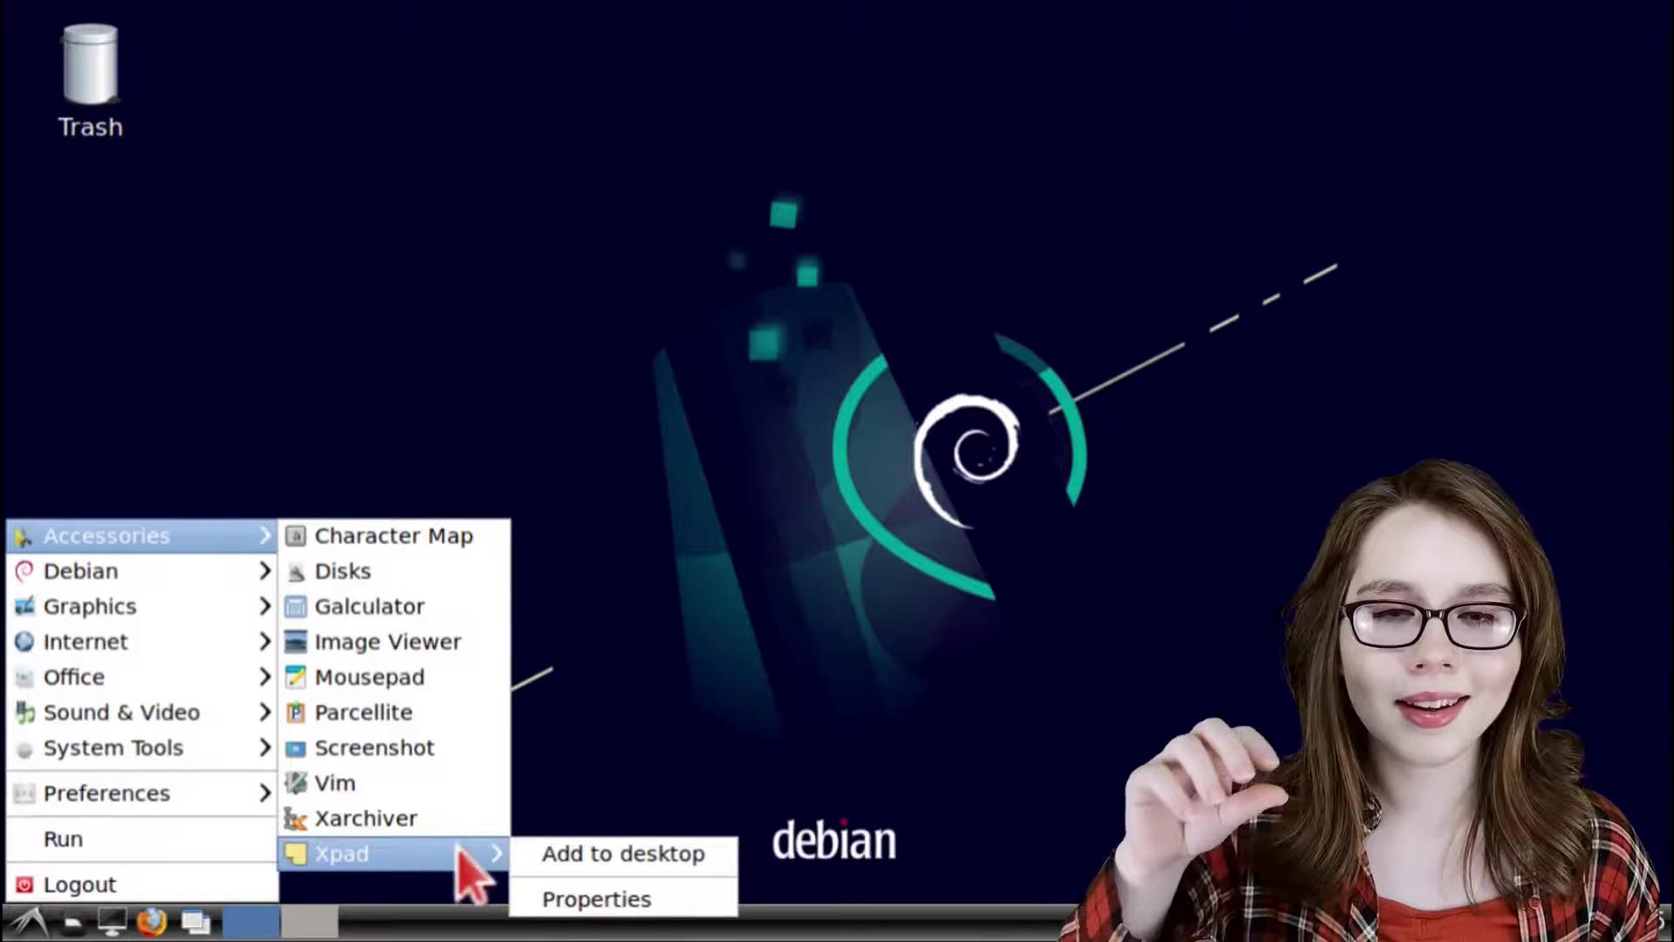
click(704, 898)
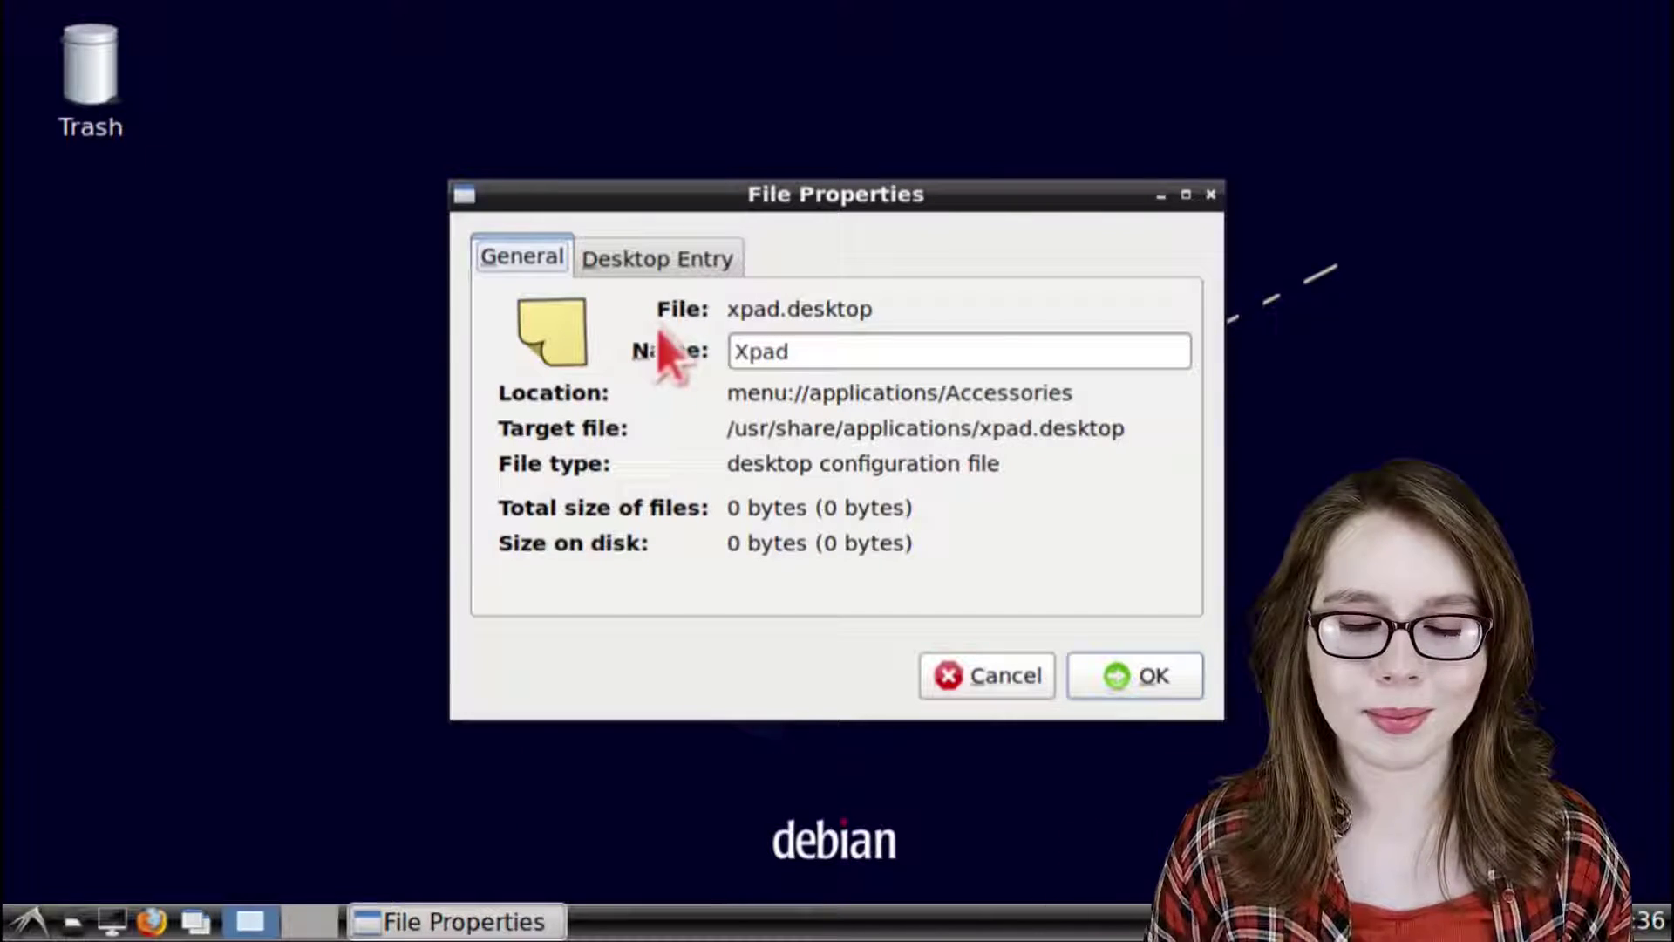
click(687, 262)
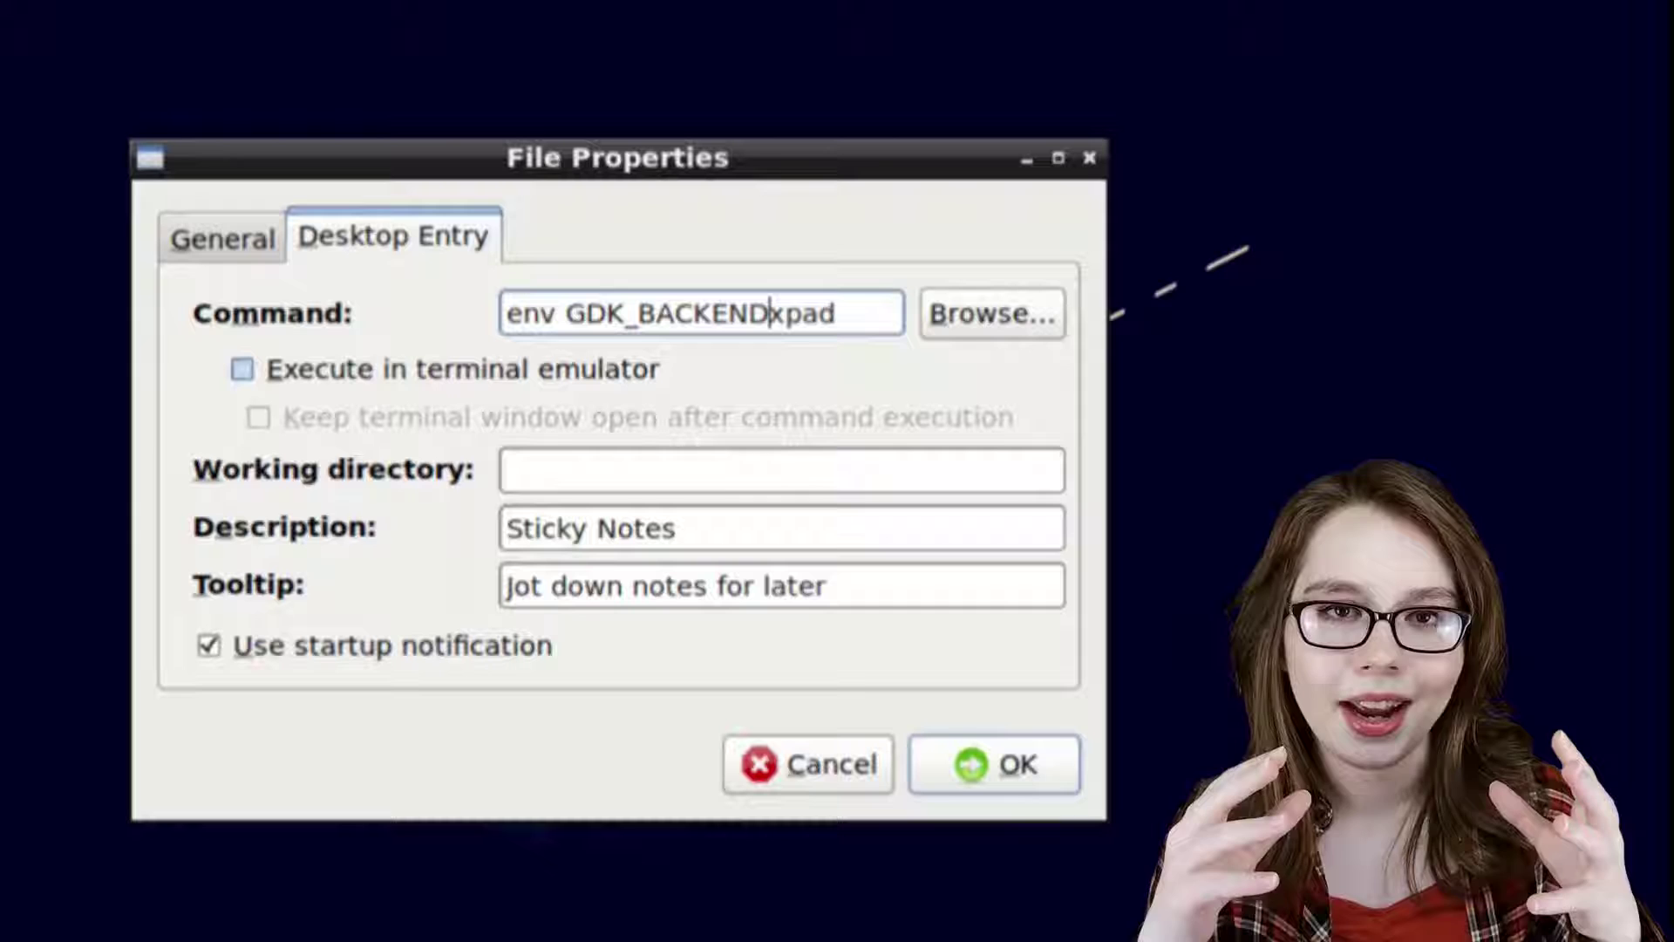
text(=x11)
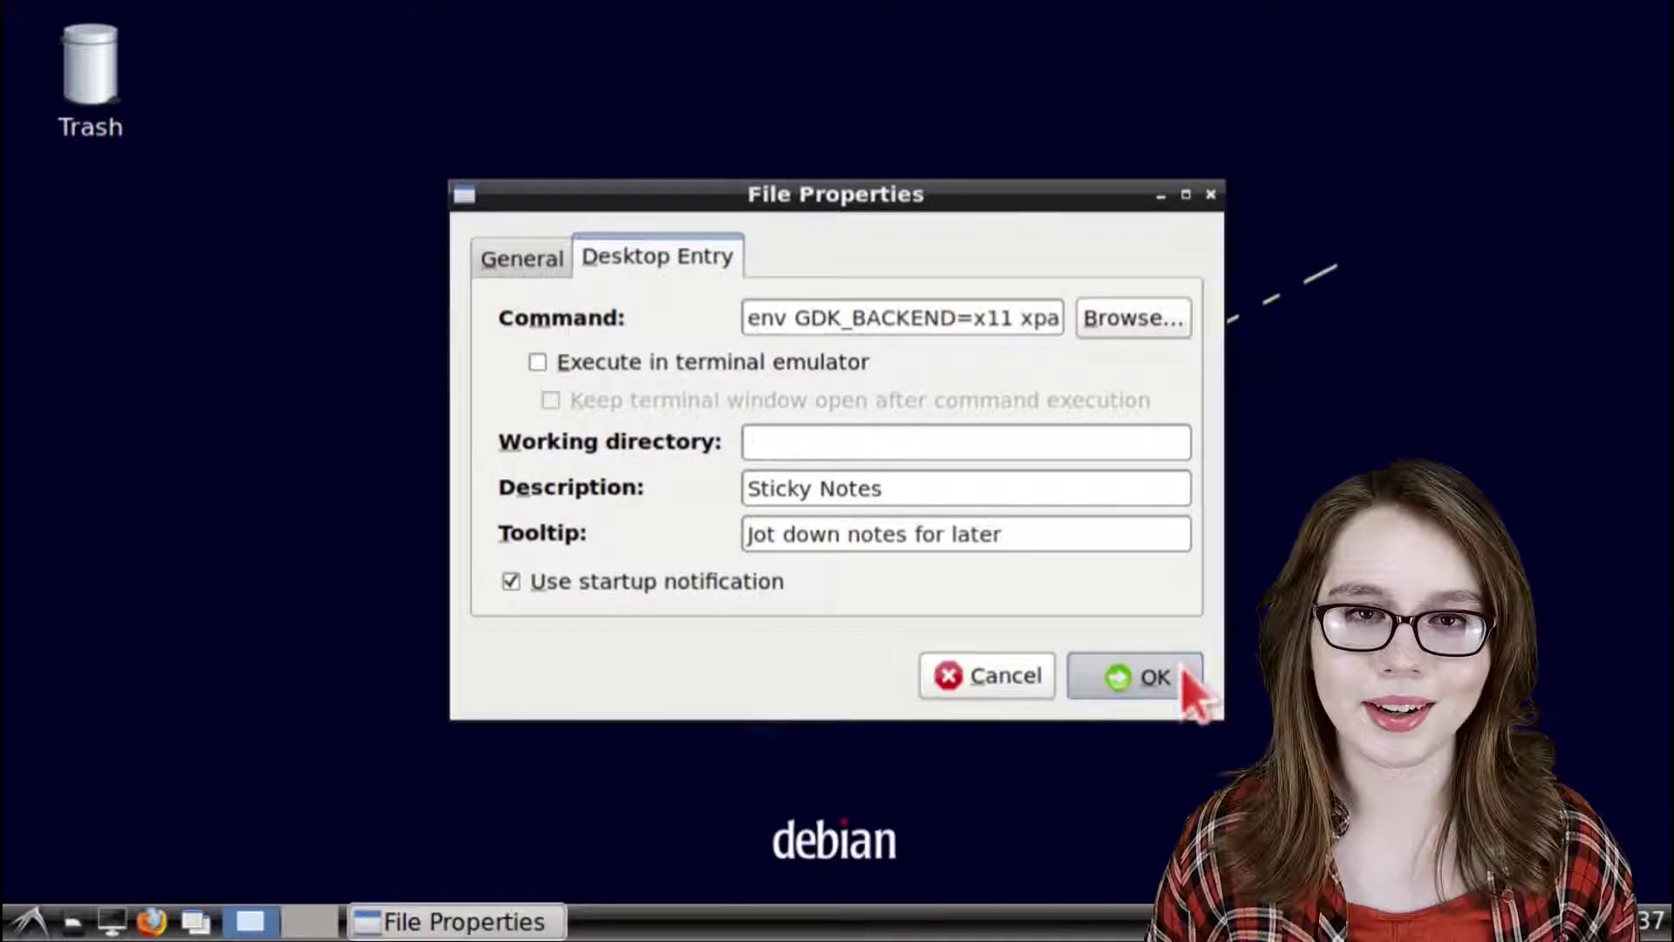
- Save the launcher edit and restart the penguin Linux container from ChromeOS Terminal
click(1155, 677)
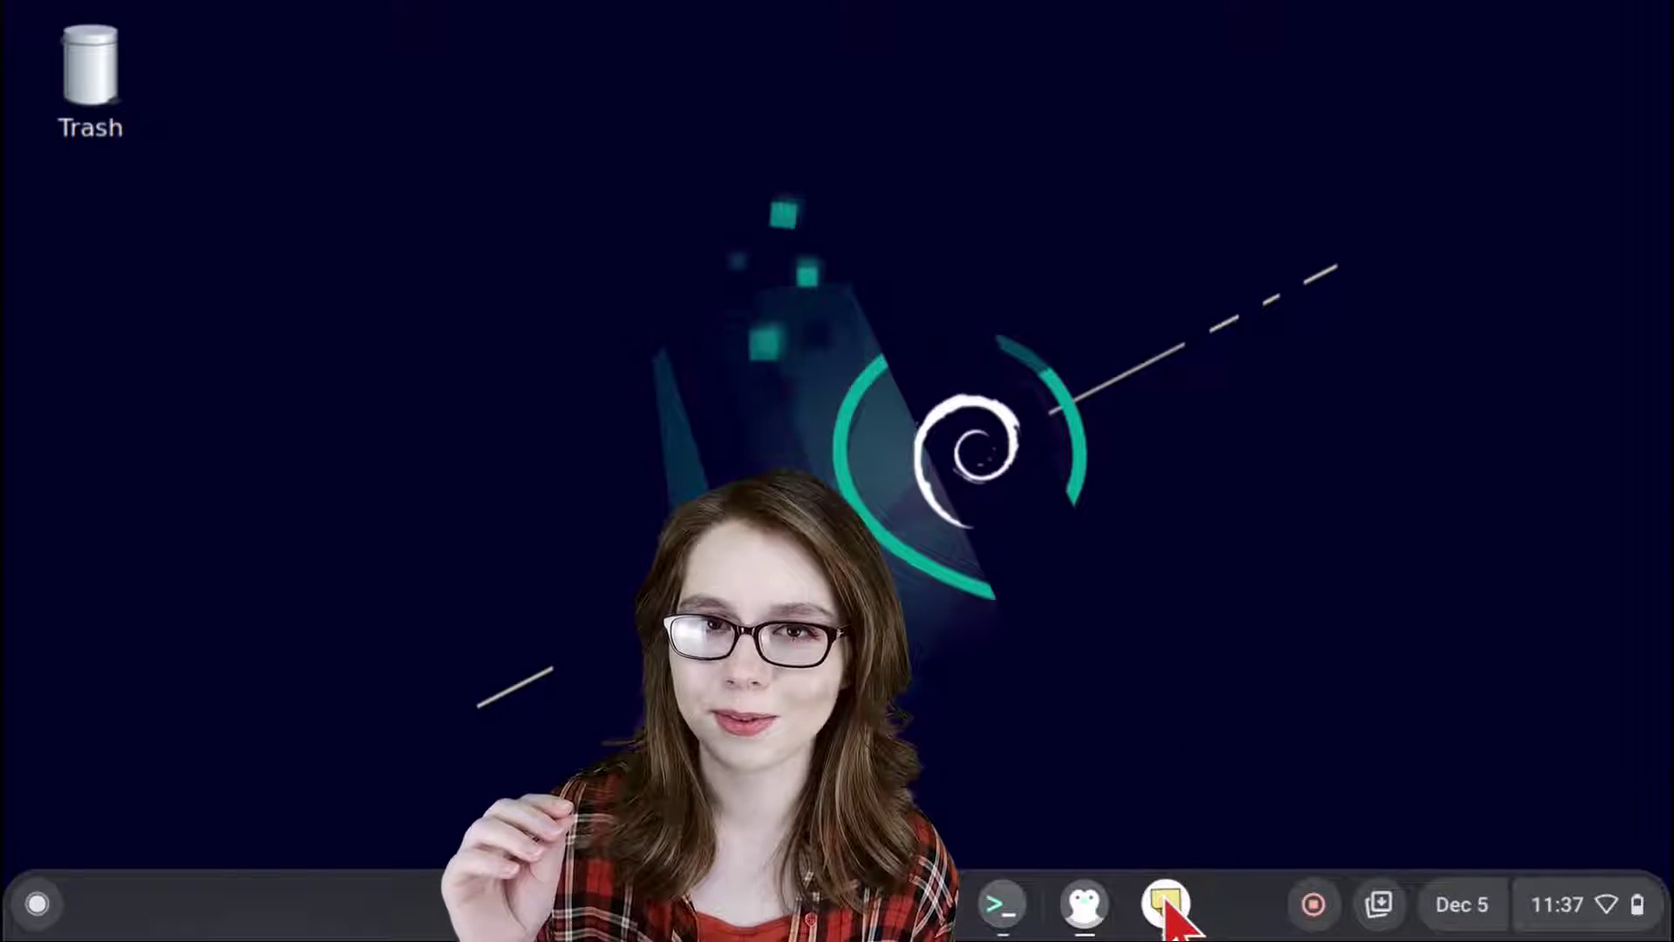
right_click(1164, 898)
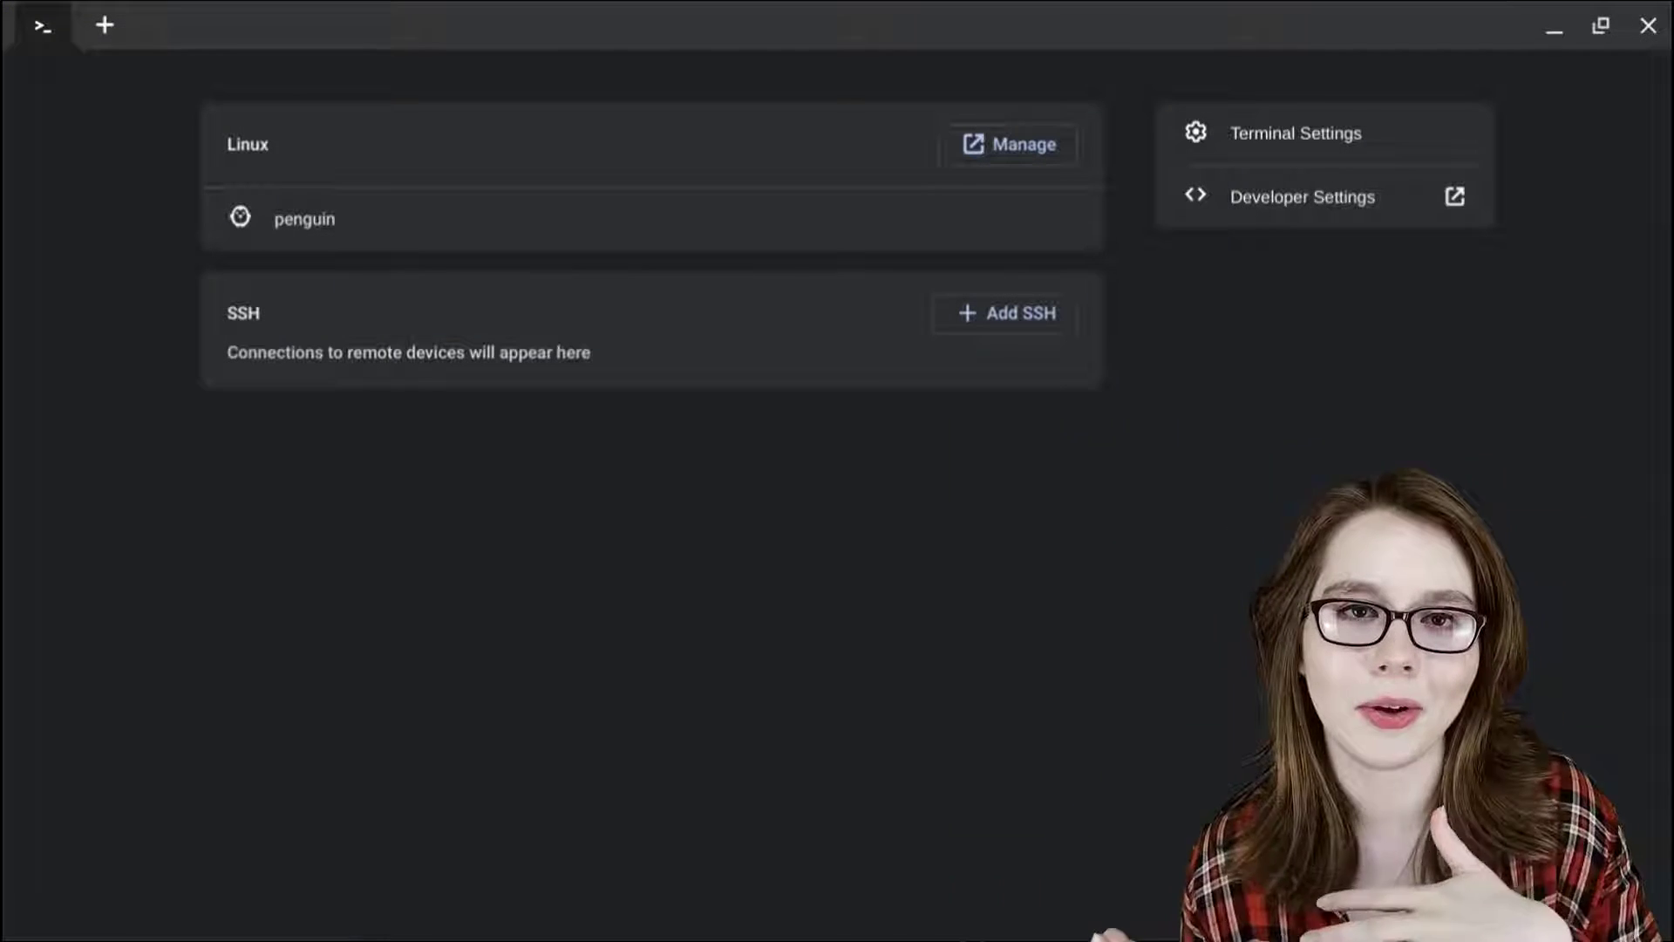
click(1652, 26)
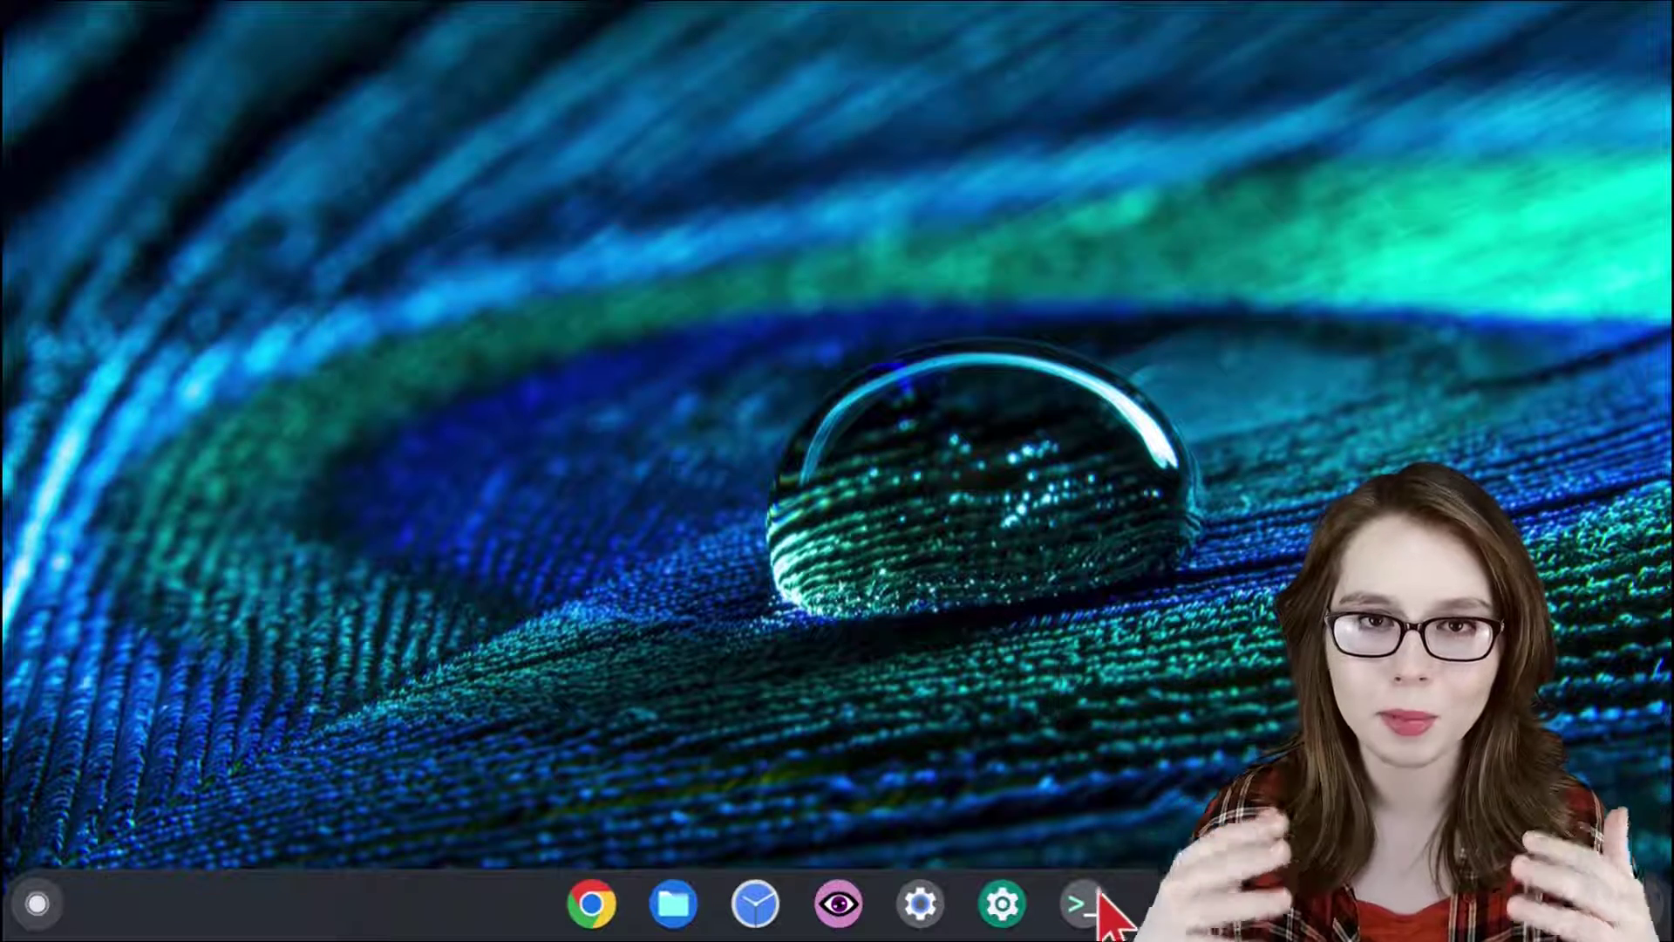
click(1099, 905)
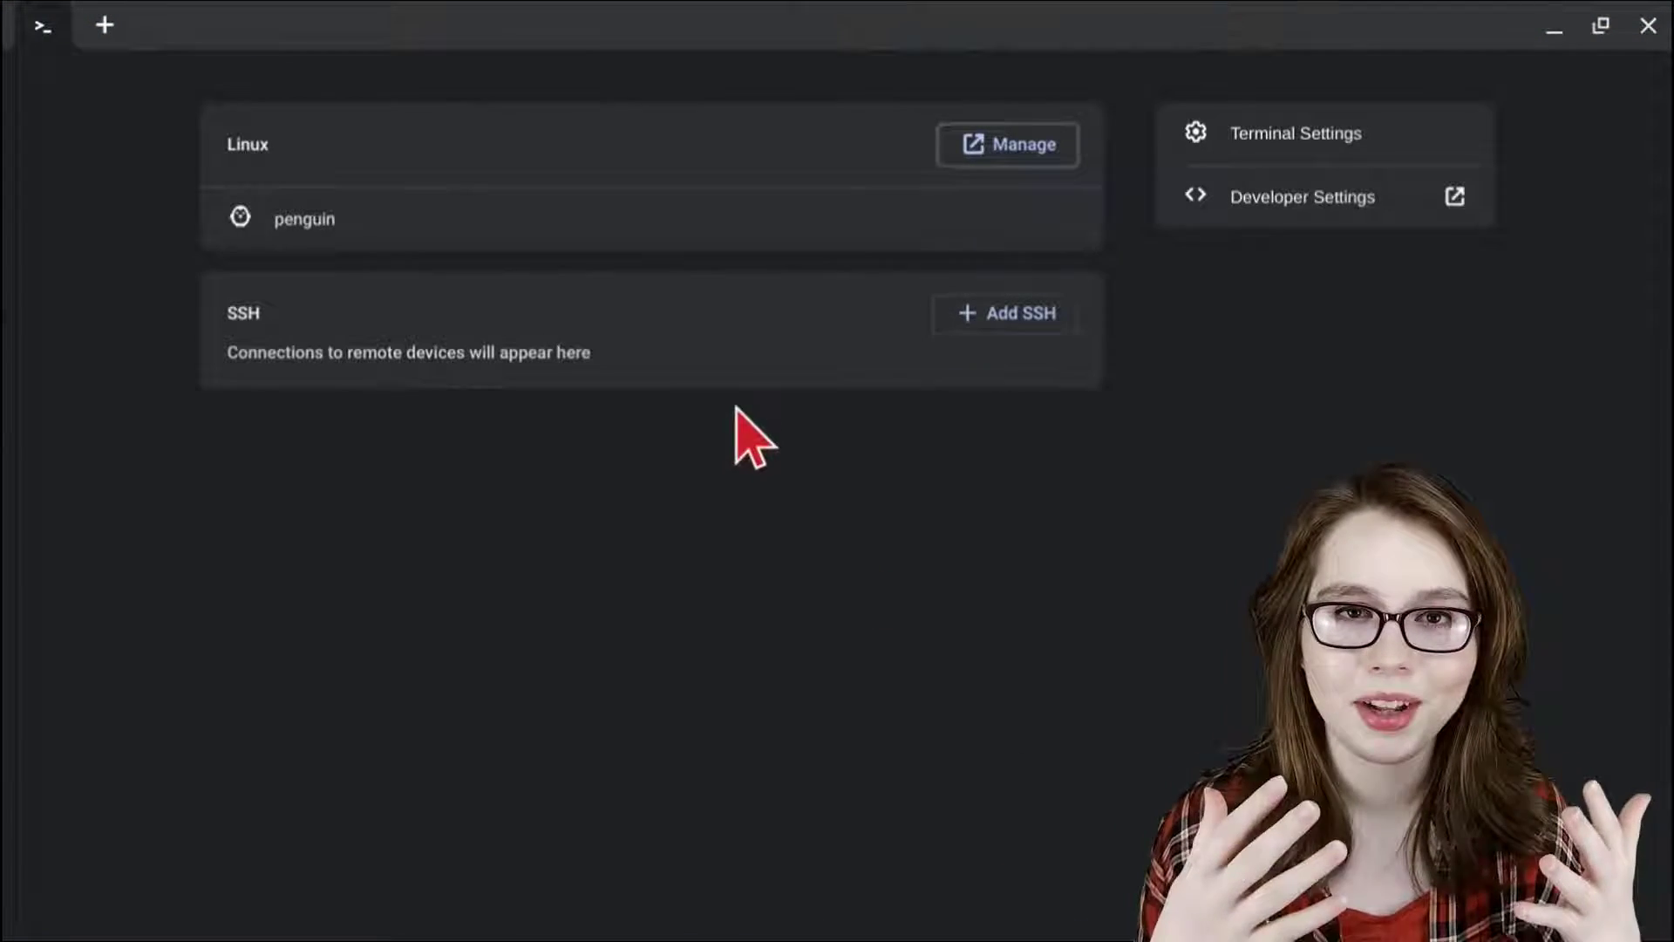
click(620, 235)
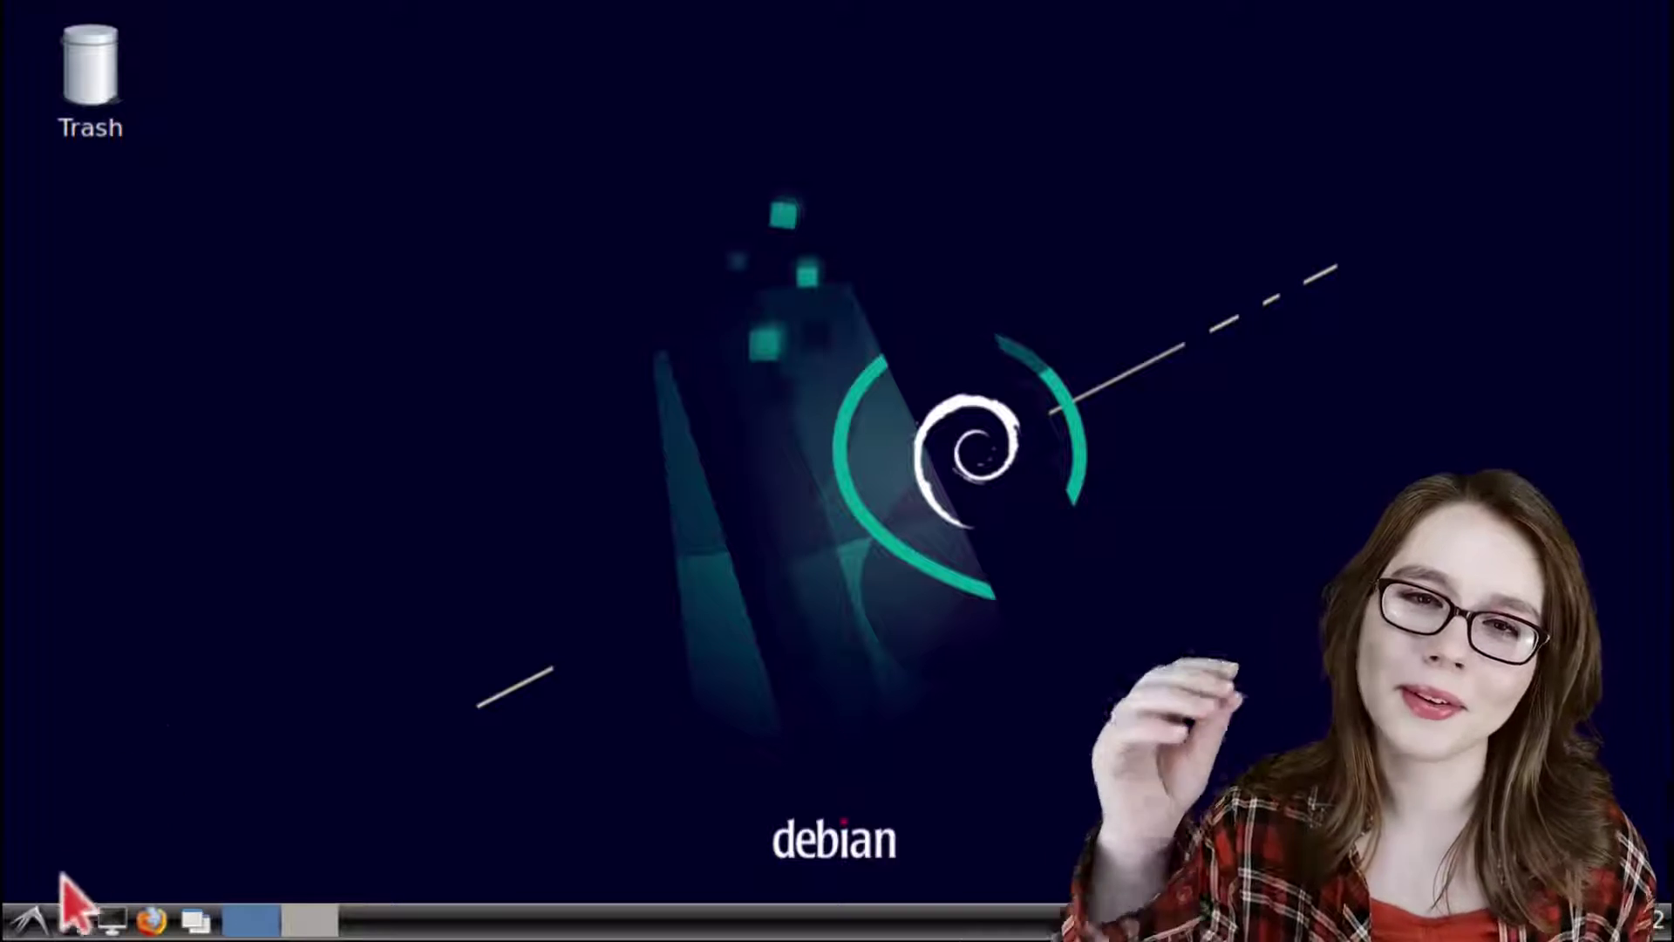
click(30, 918)
- Launch Xpad from Accessories and show all pads from the tray icon
mouse_move(218, 544)
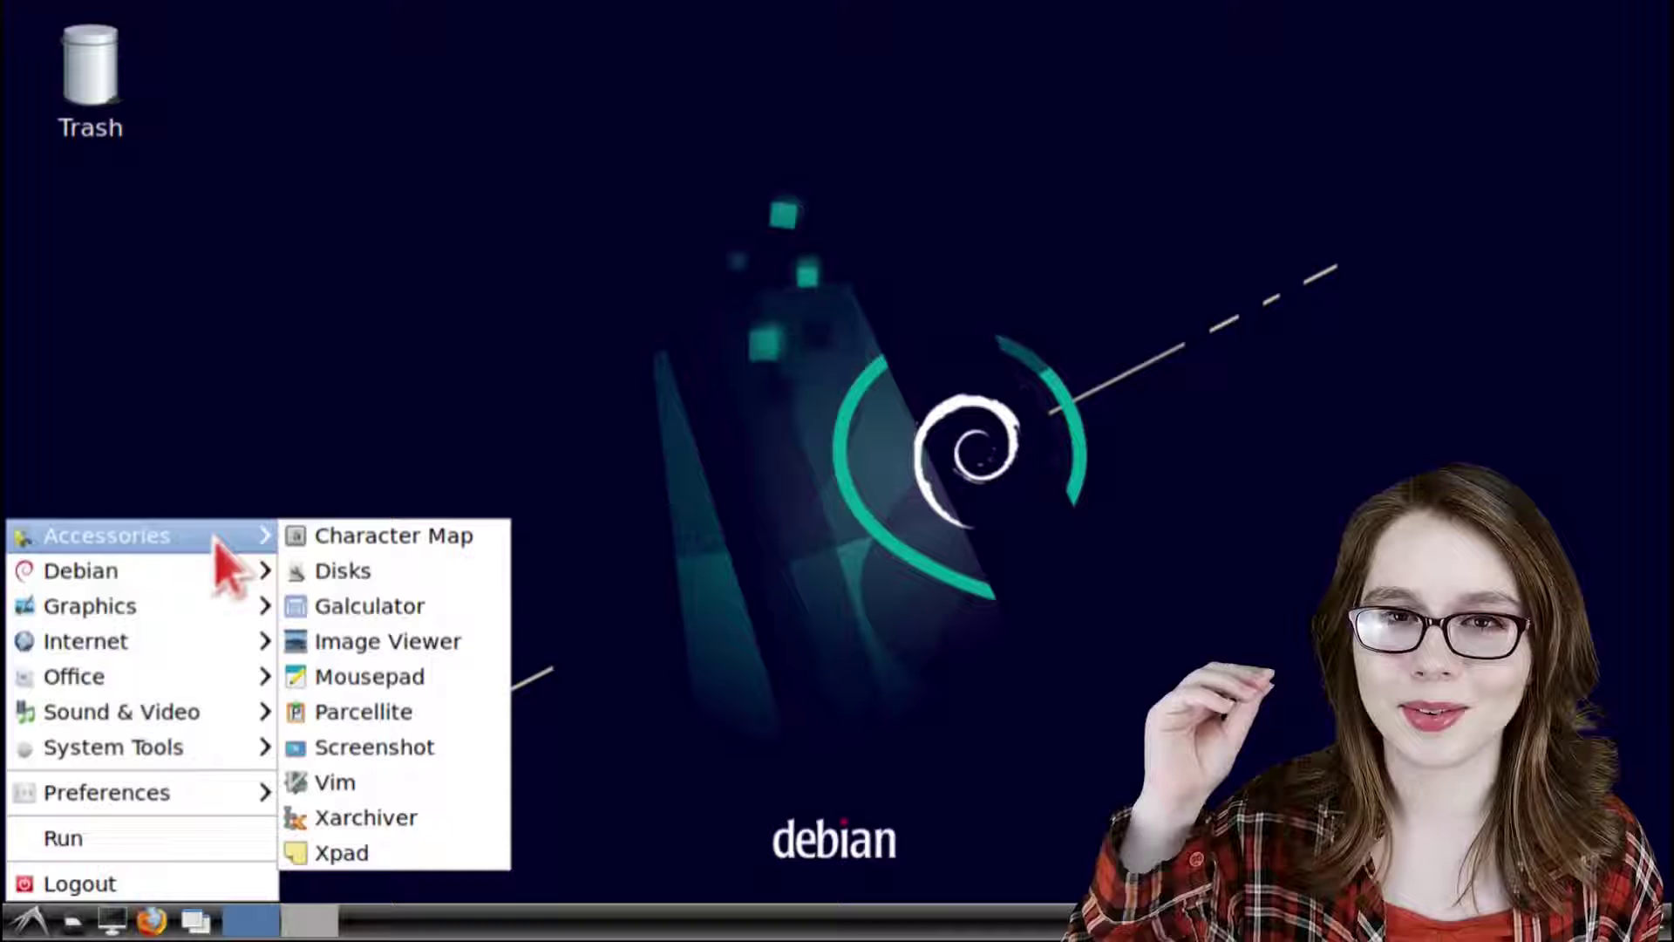
click(434, 850)
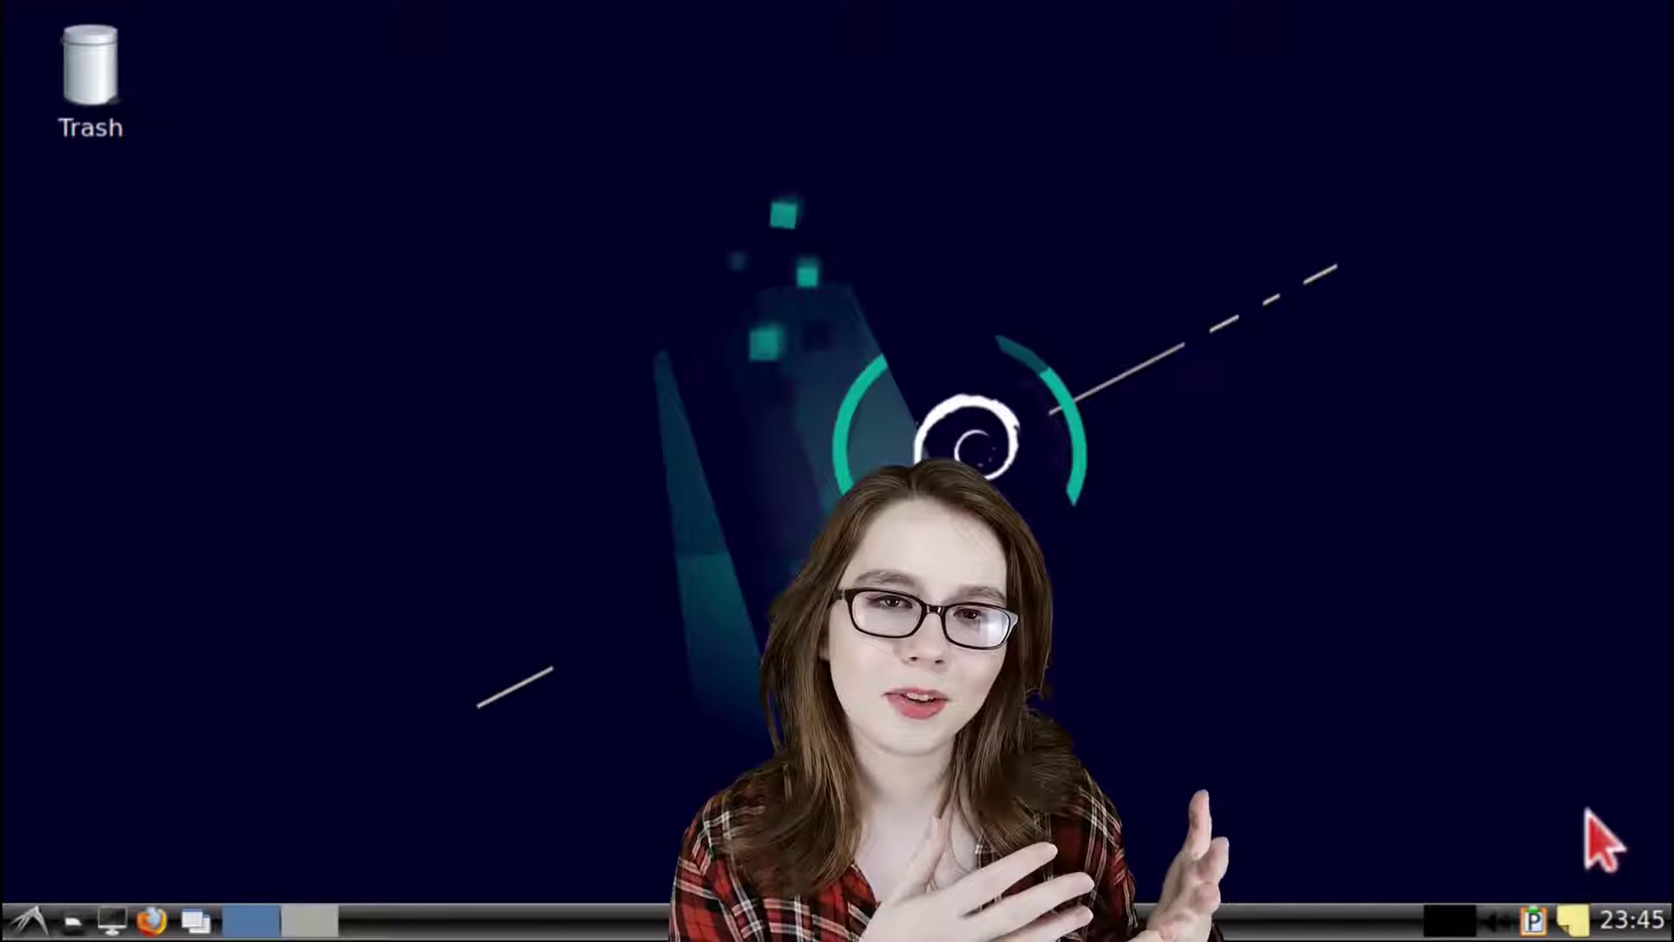
click(1576, 923)
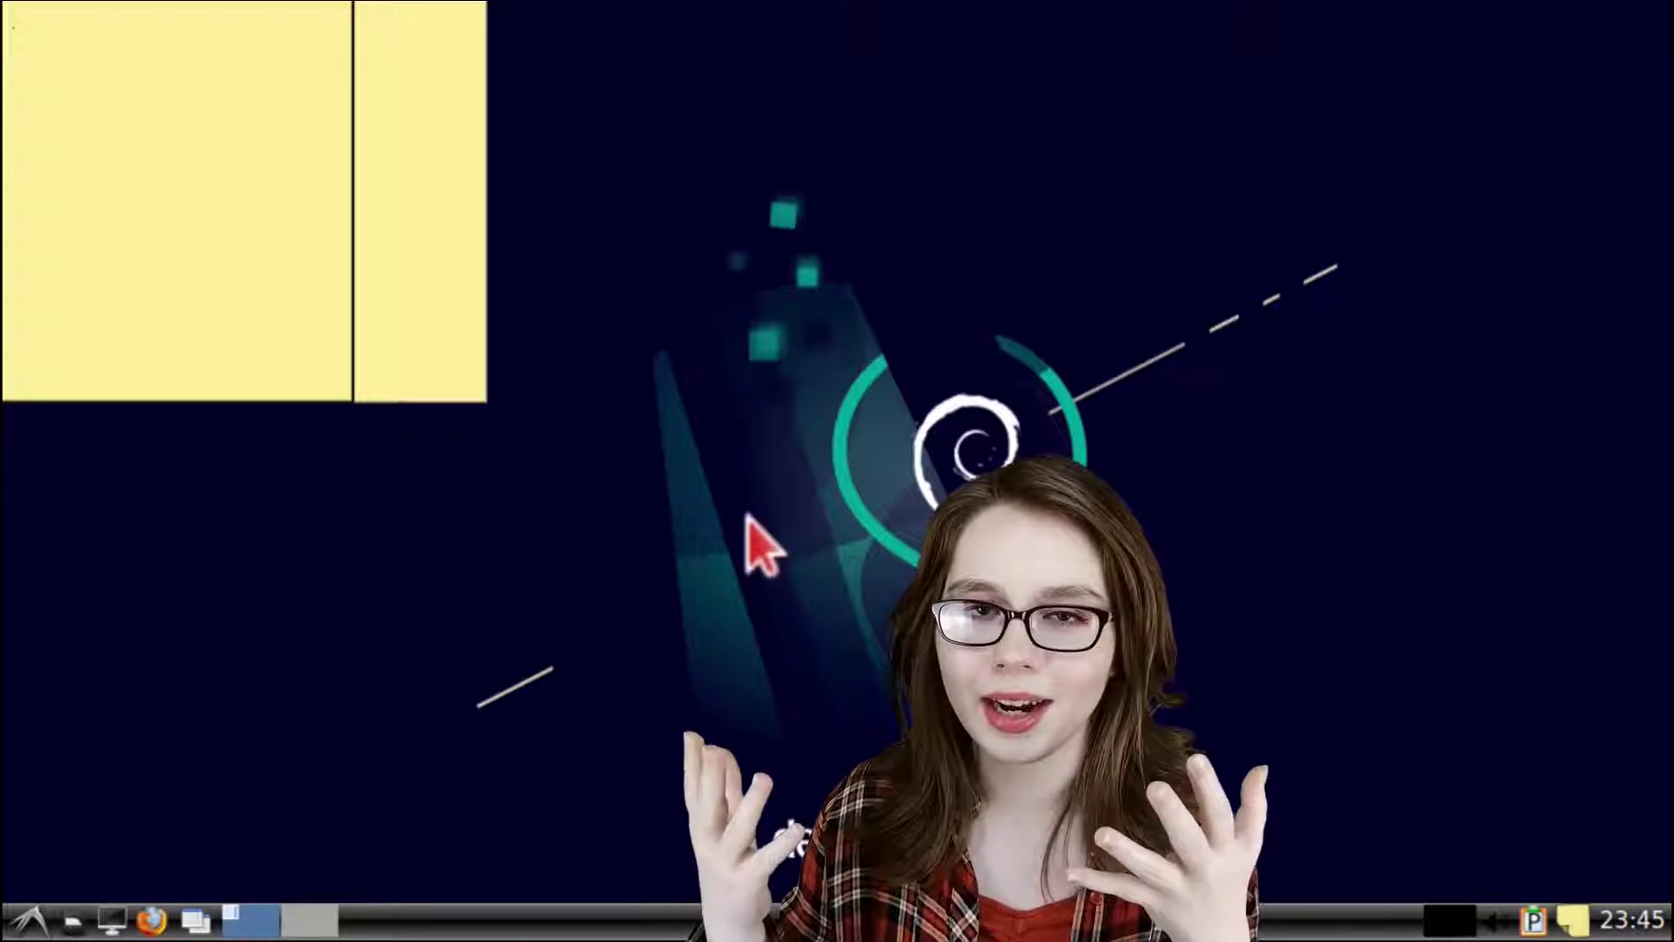
- Delete one of the blank yellow notes at the top-left
right_click(225, 255)
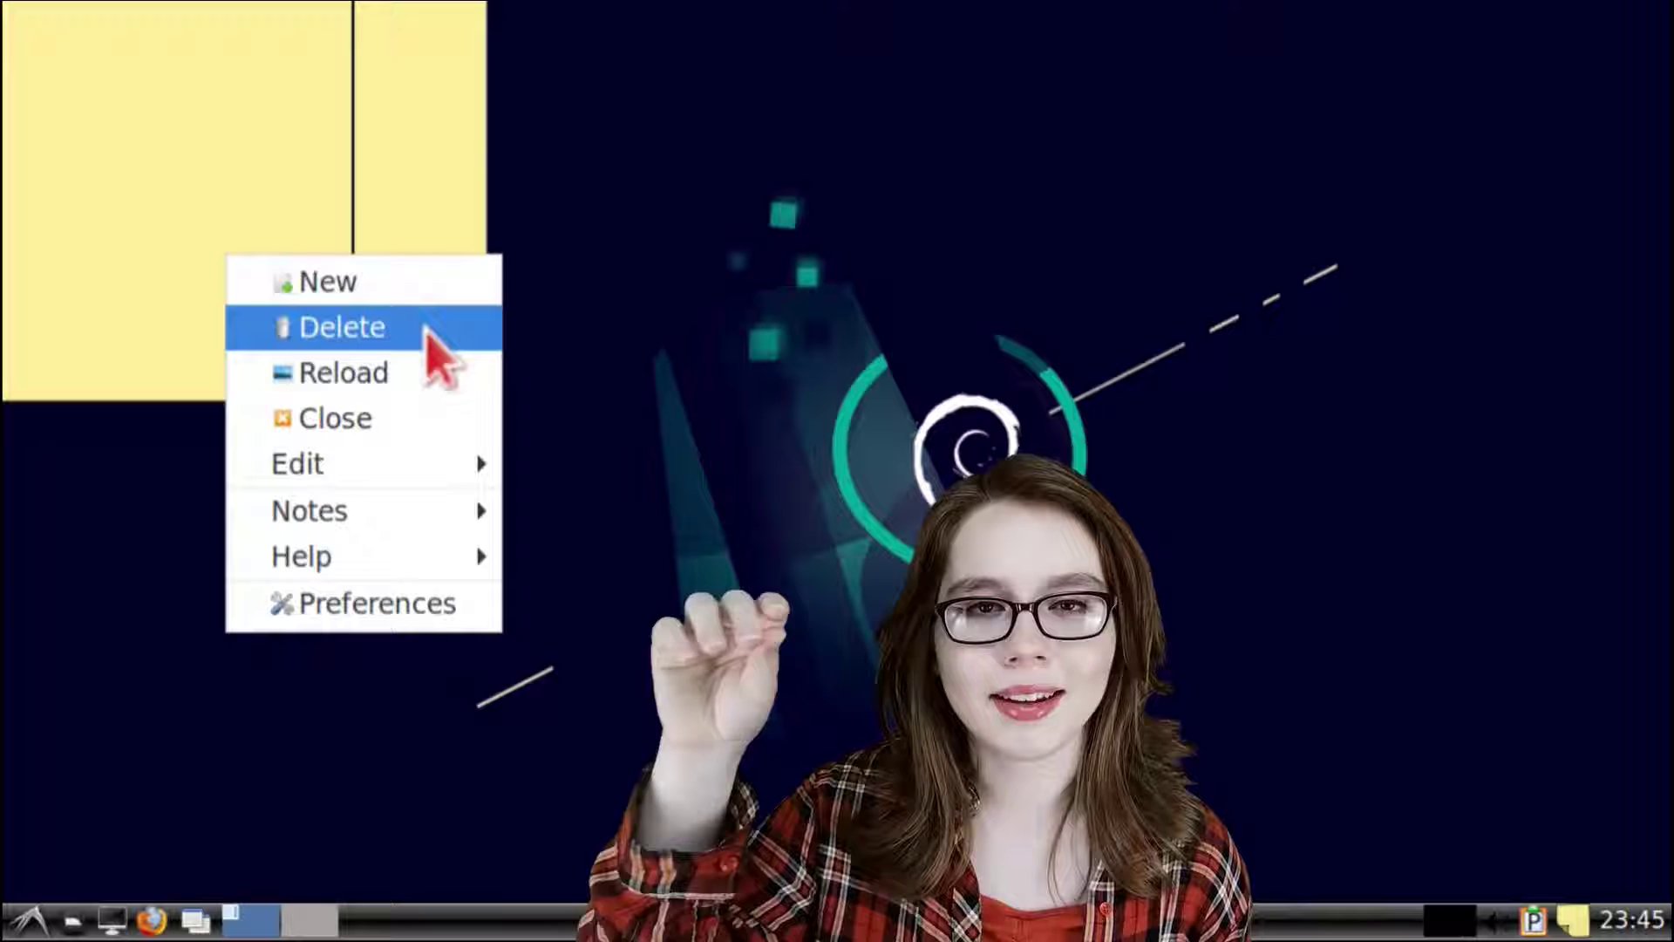
click(425, 328)
right_click(266, 272)
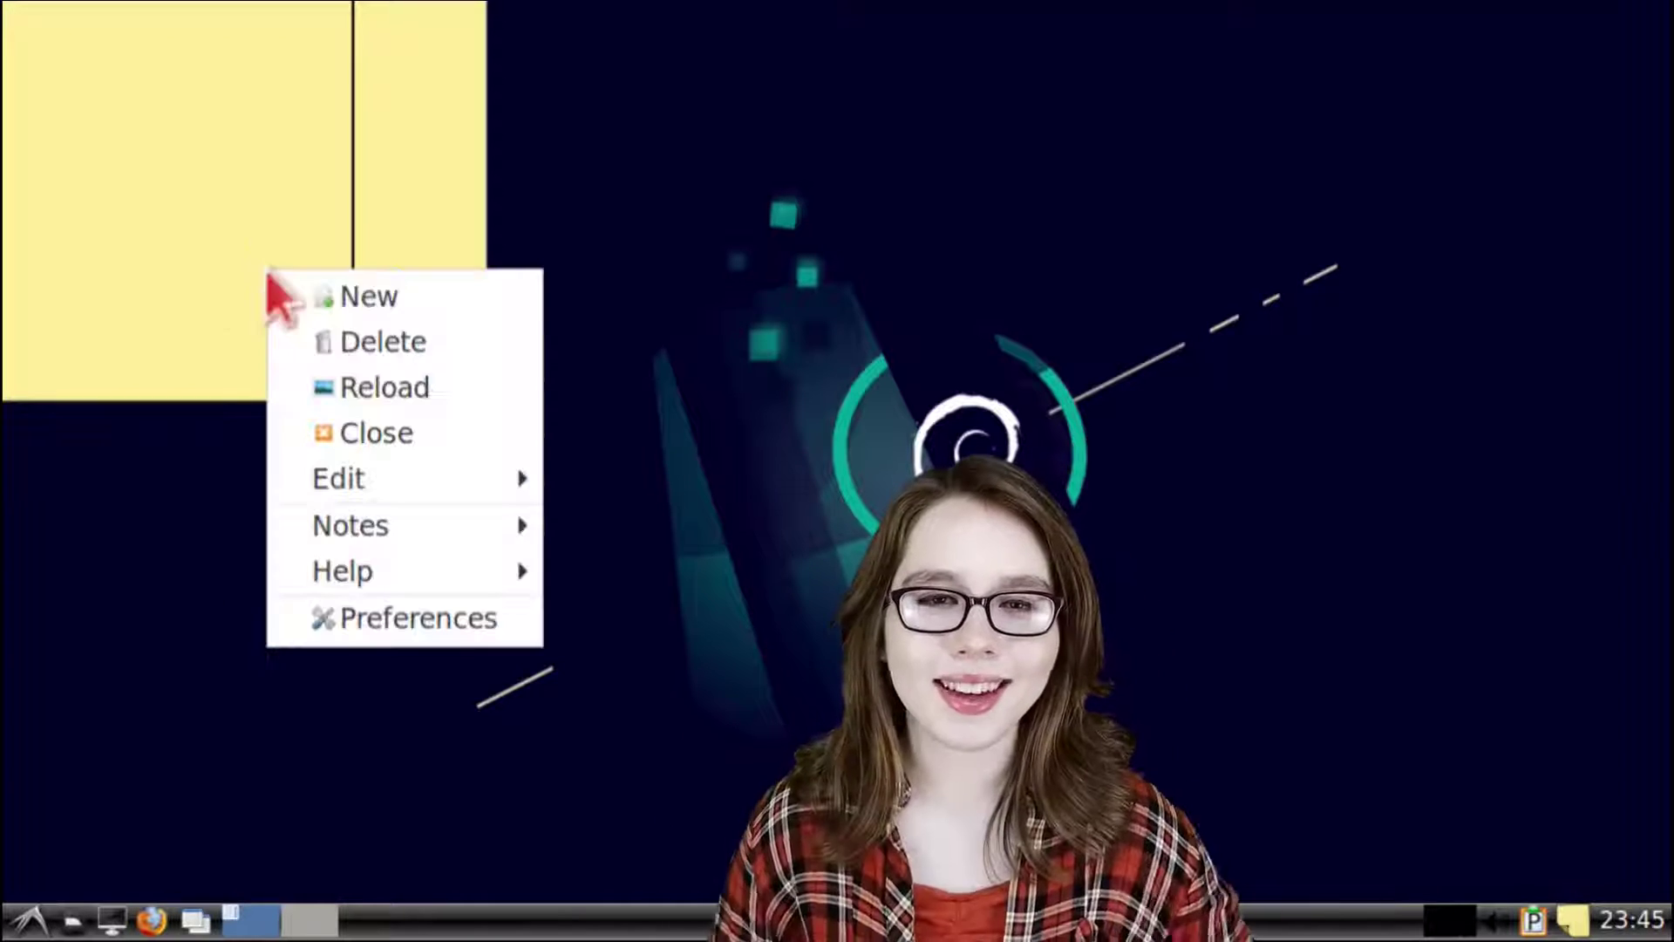
click(489, 347)
- Delete the last blank note and set the default note font to Sans Regular 15
right_click(253, 234)
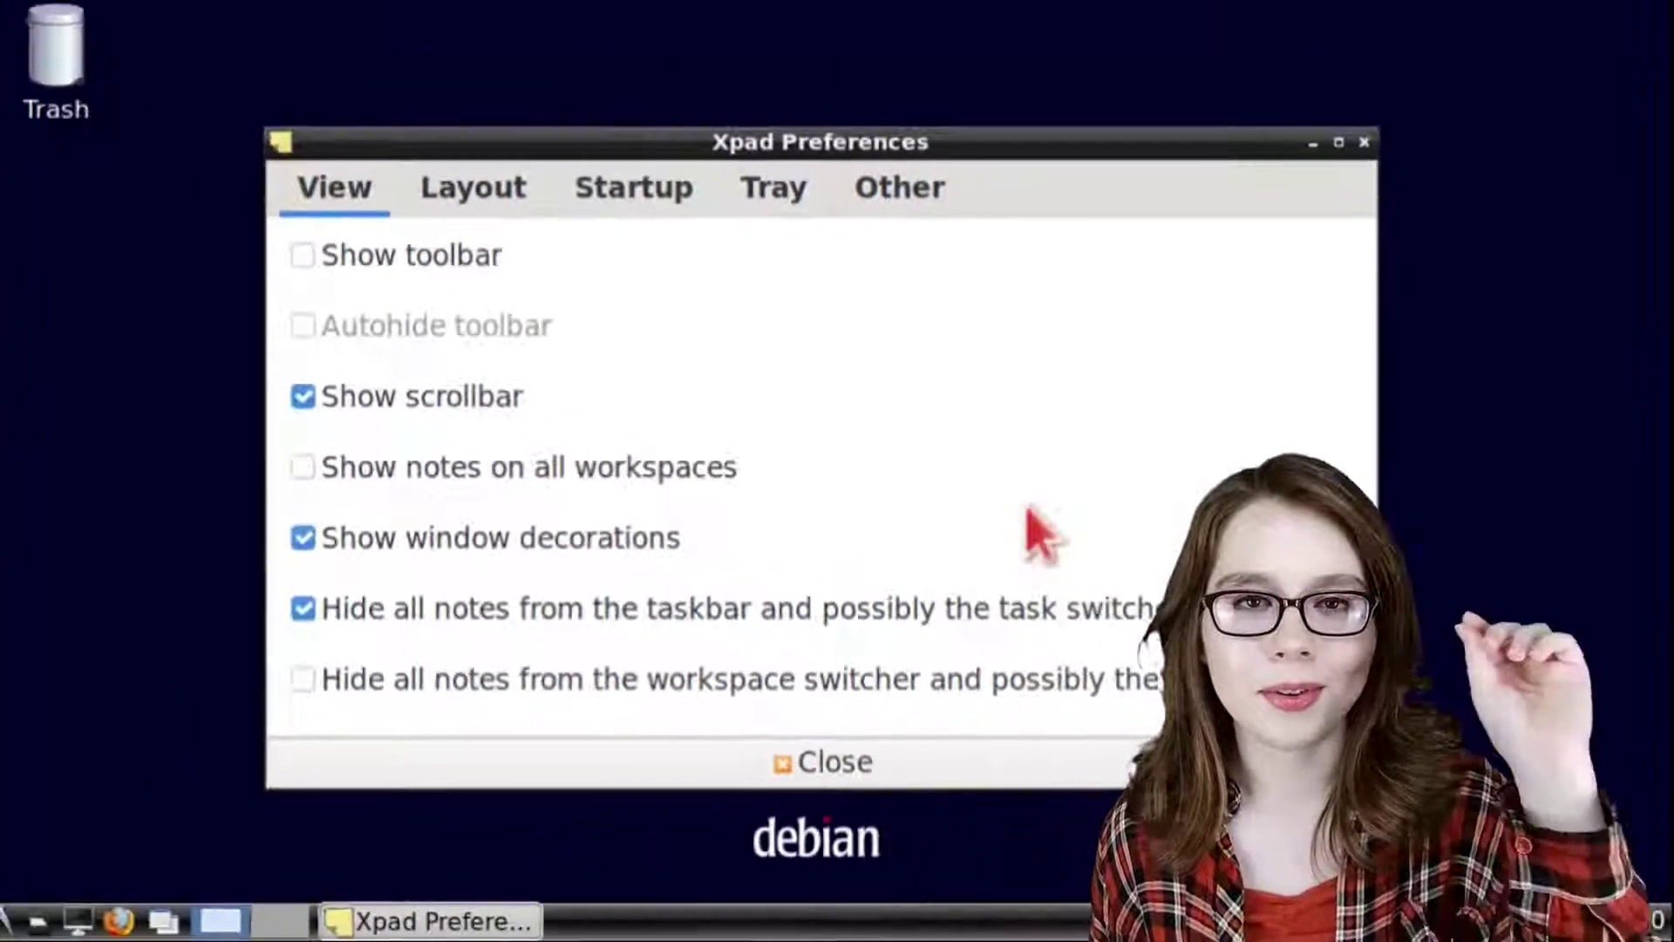
click(514, 196)
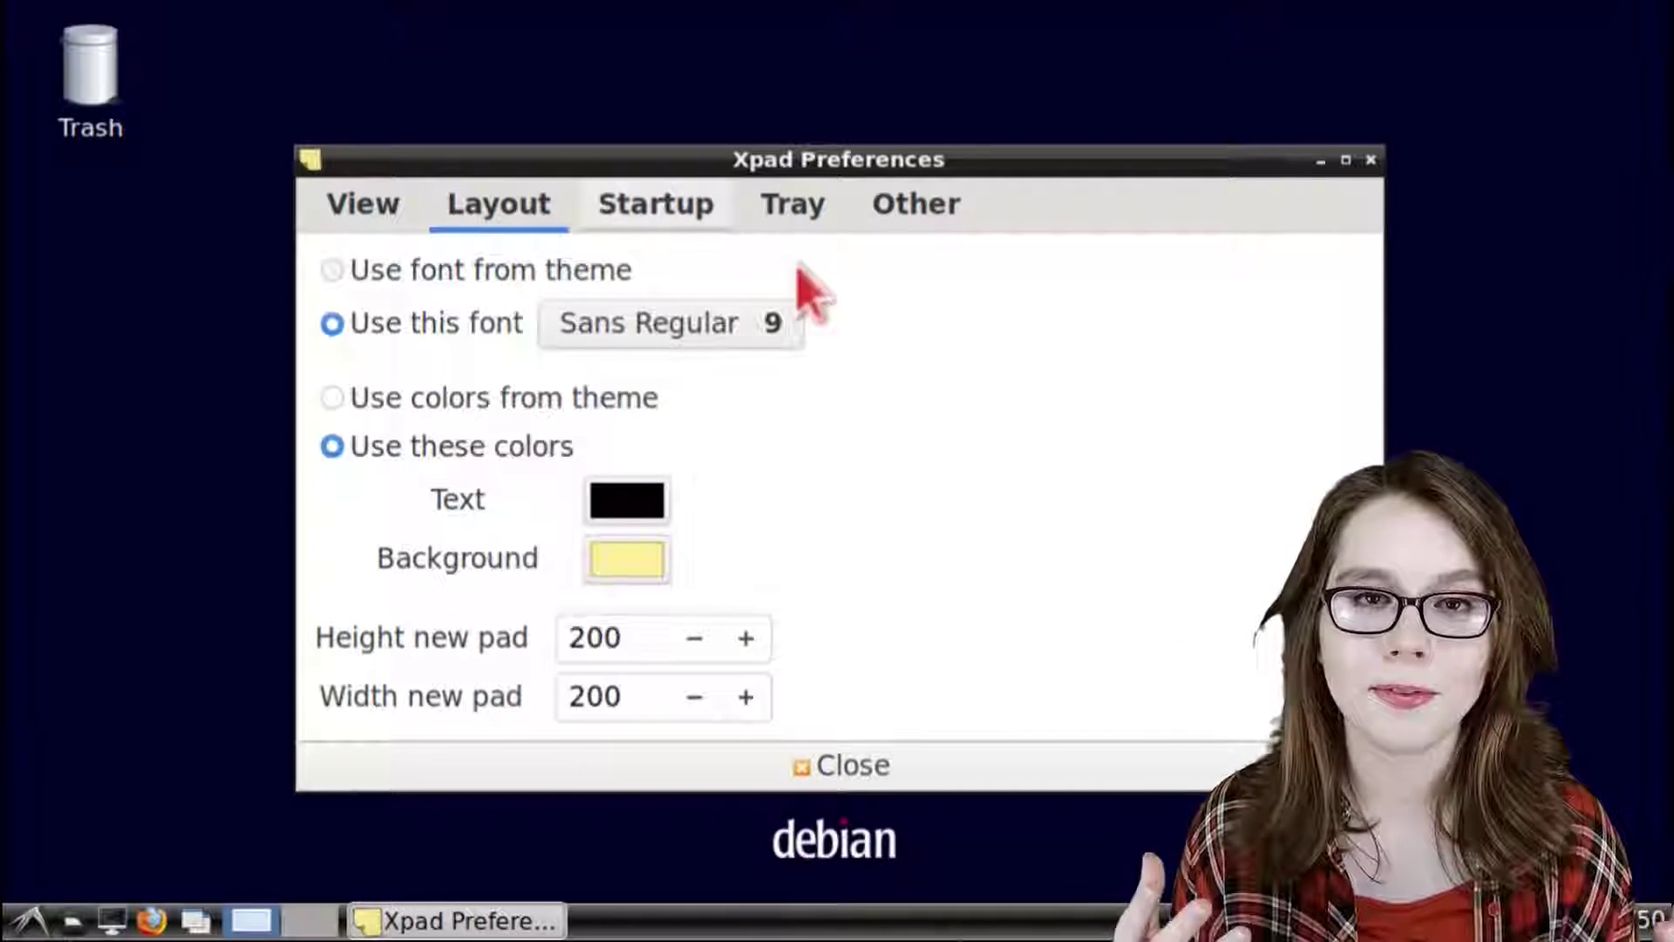
click(784, 324)
click(1109, 775)
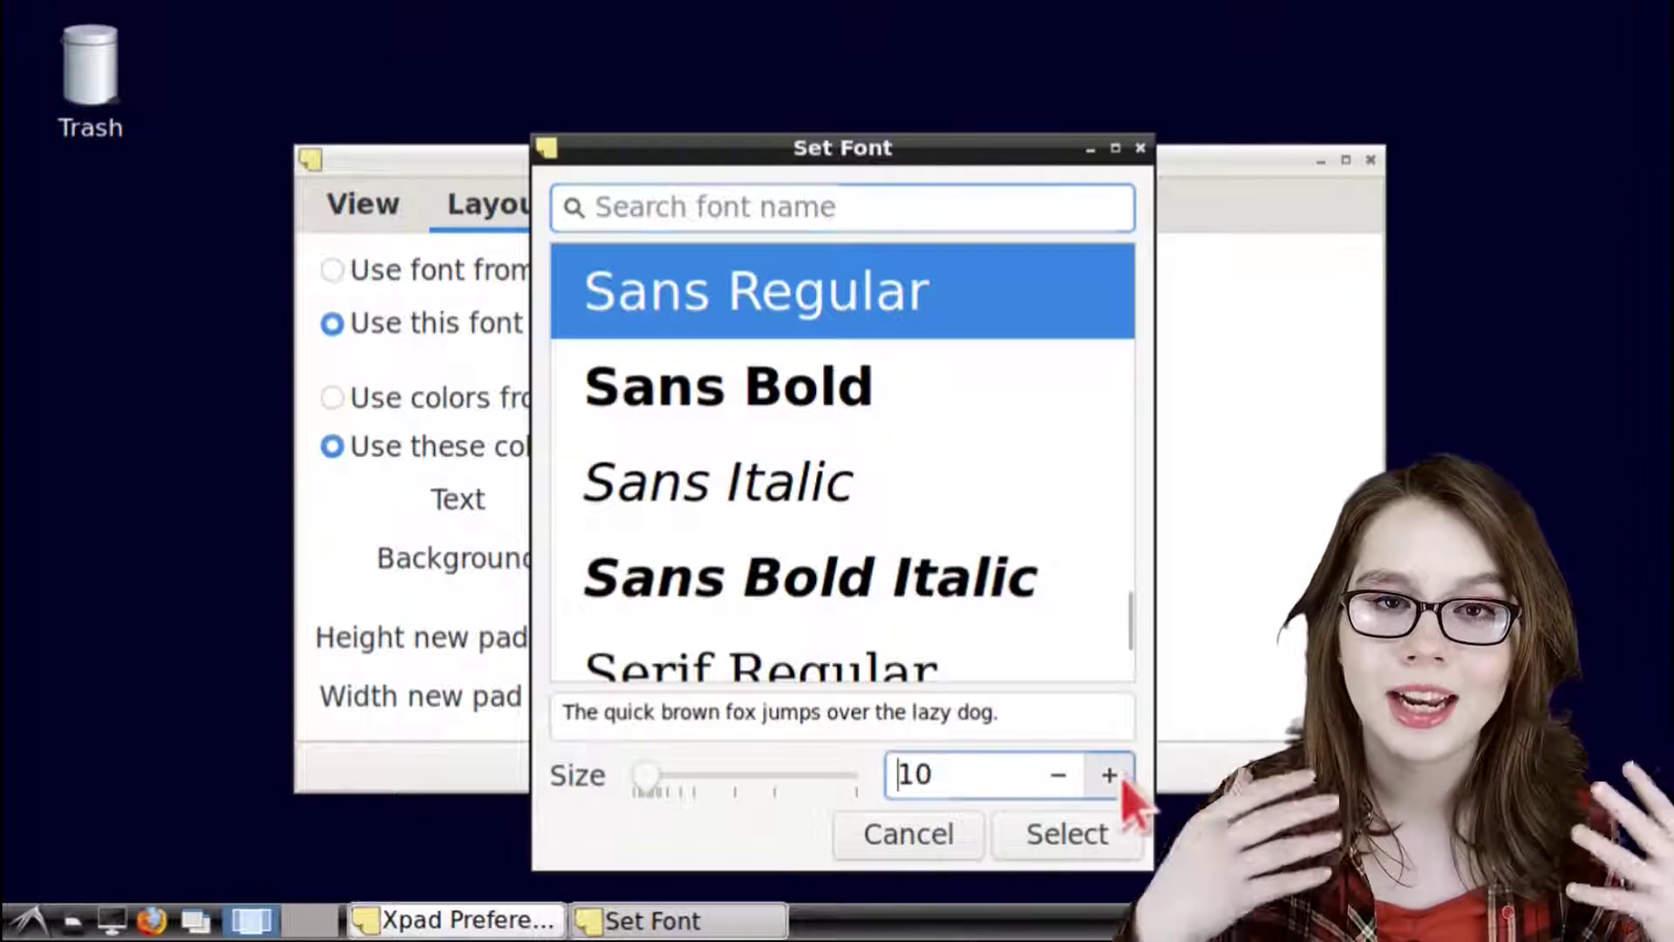
click(1121, 779)
click(1120, 779)
click(1120, 779)
click(1120, 779)
click(1120, 778)
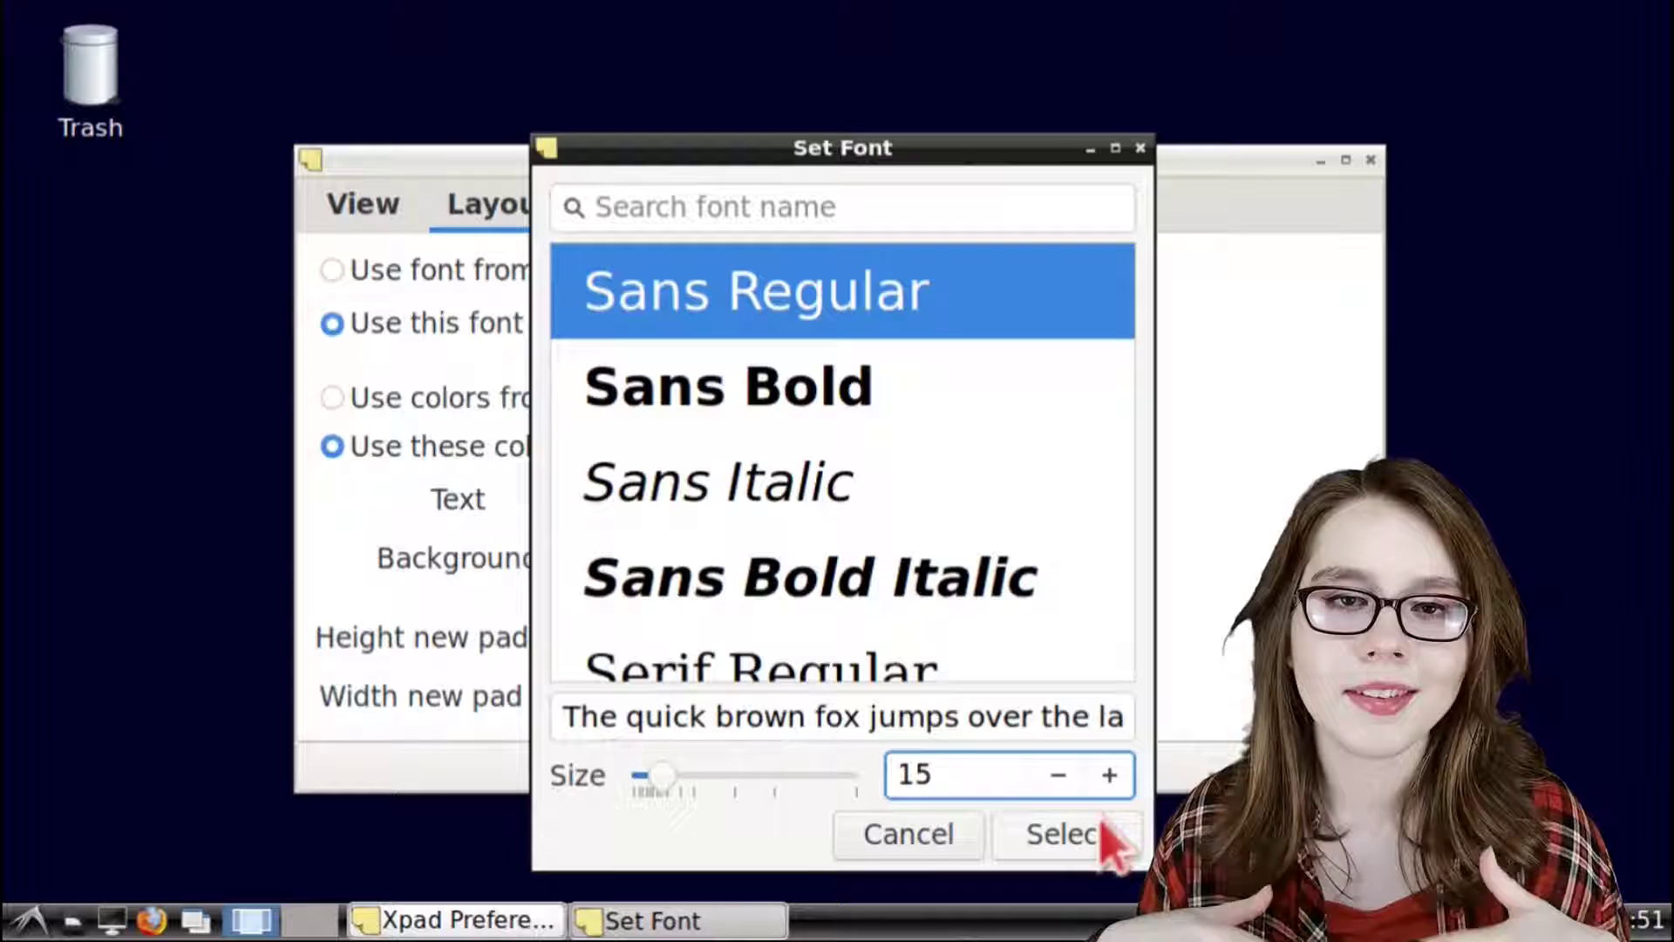
click(1103, 834)
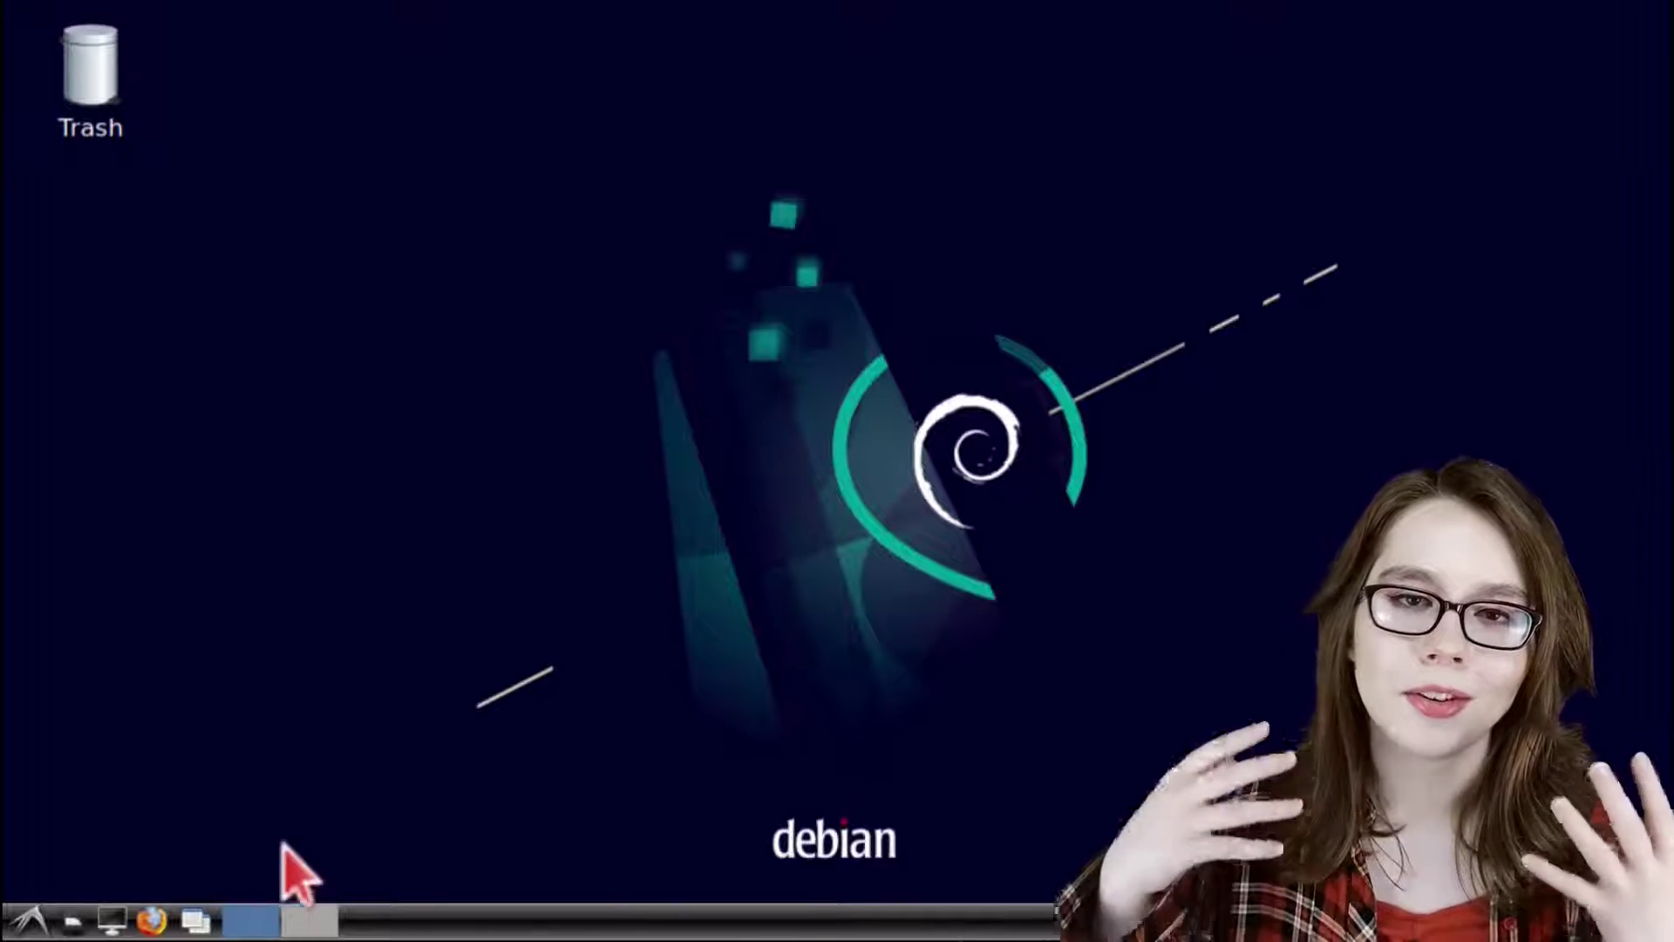
- Relaunch Xpad and set the default note background to purple in Preferences
click(28, 919)
mouse_move(166, 537)
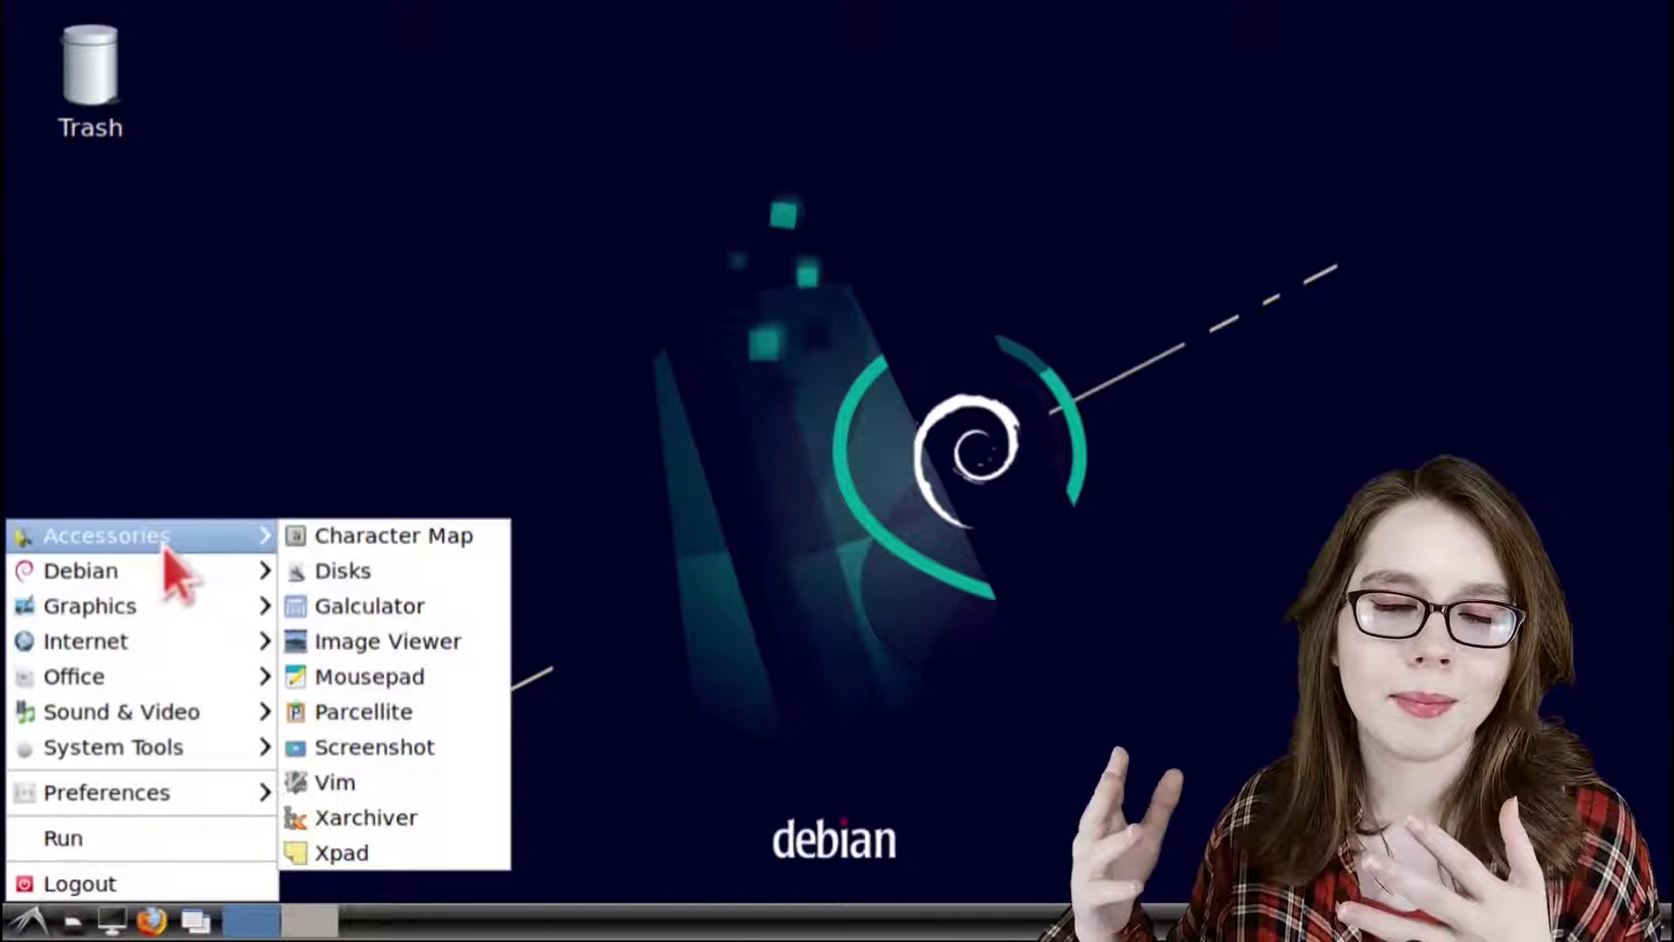
click(438, 853)
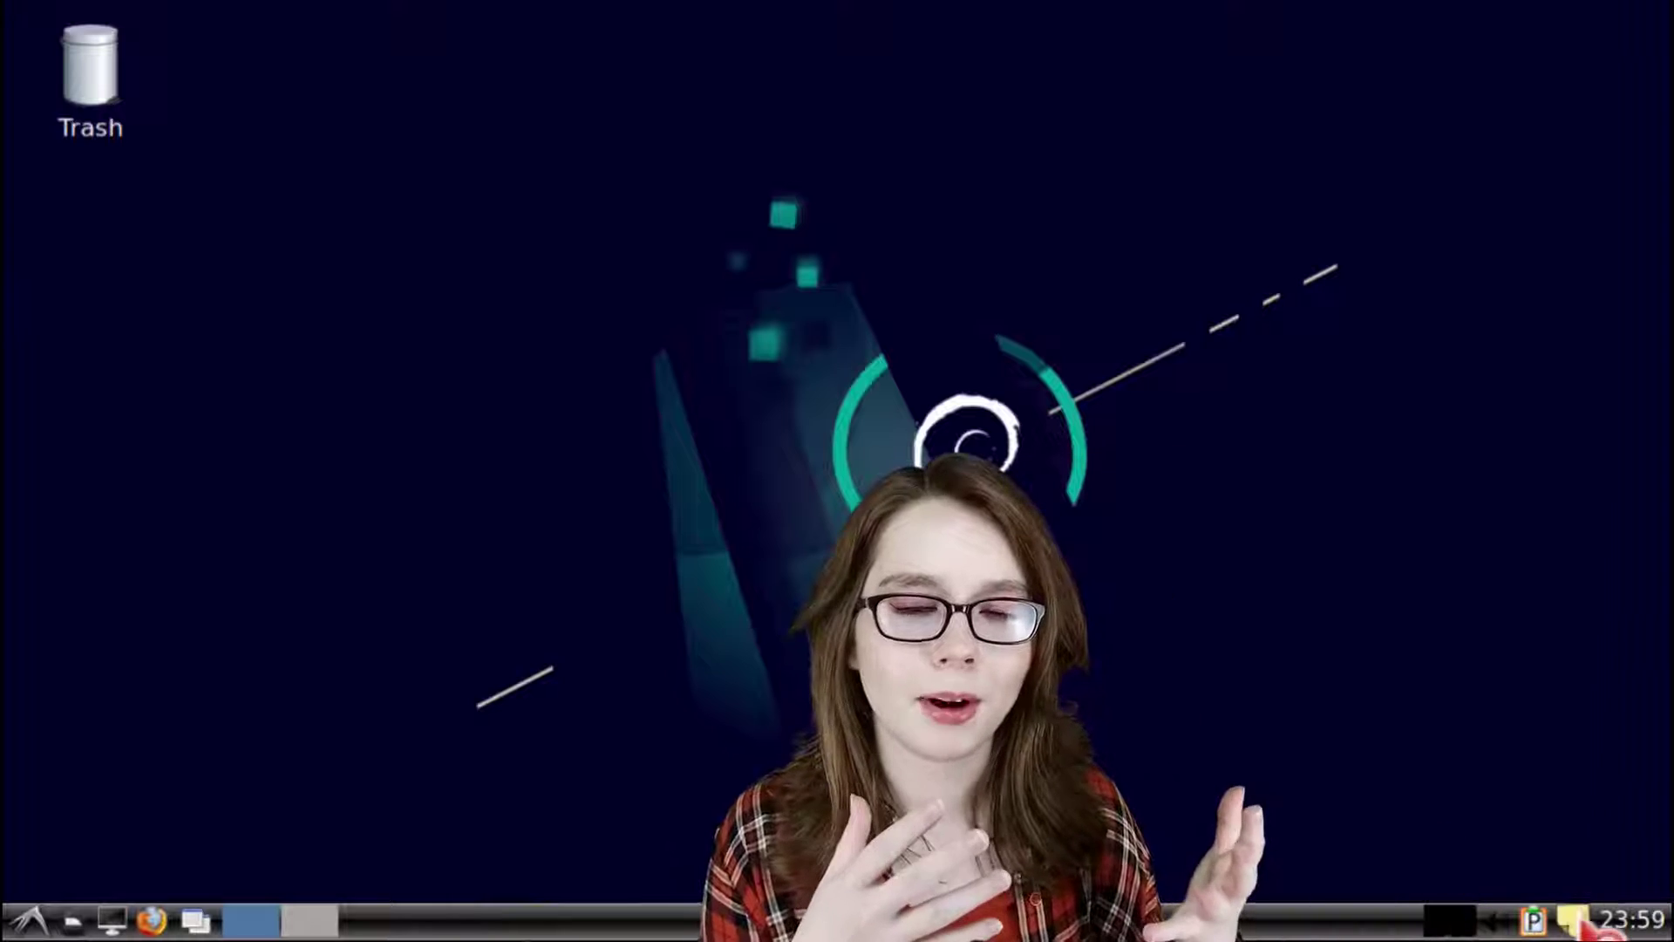
right_click(1577, 917)
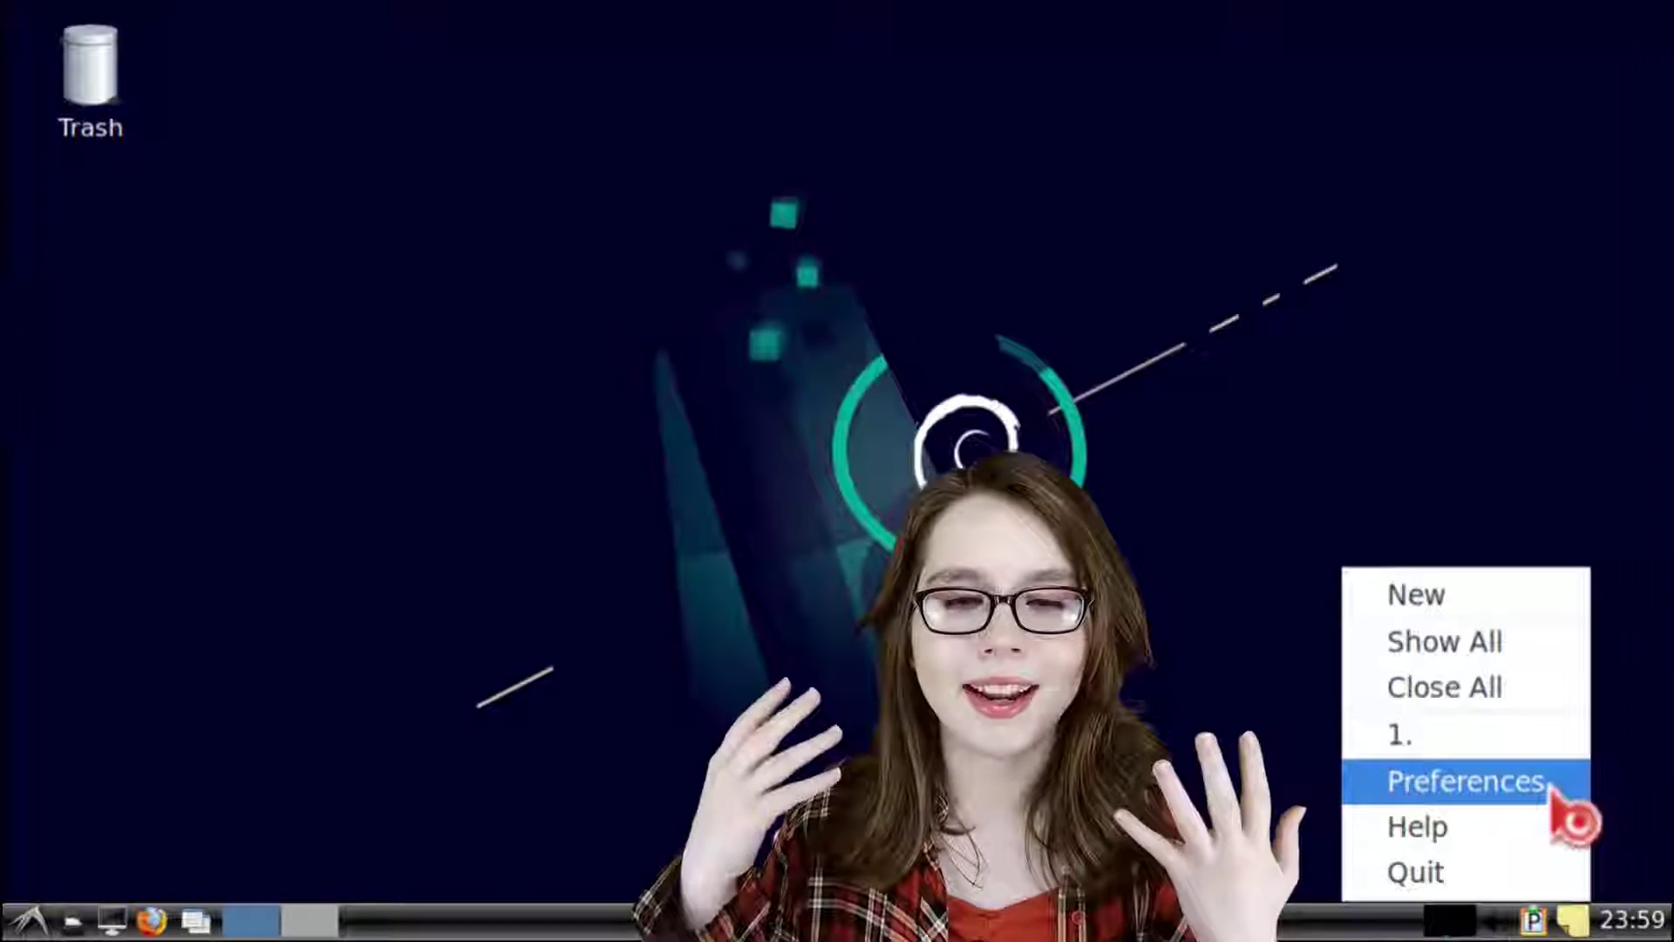
click(1569, 785)
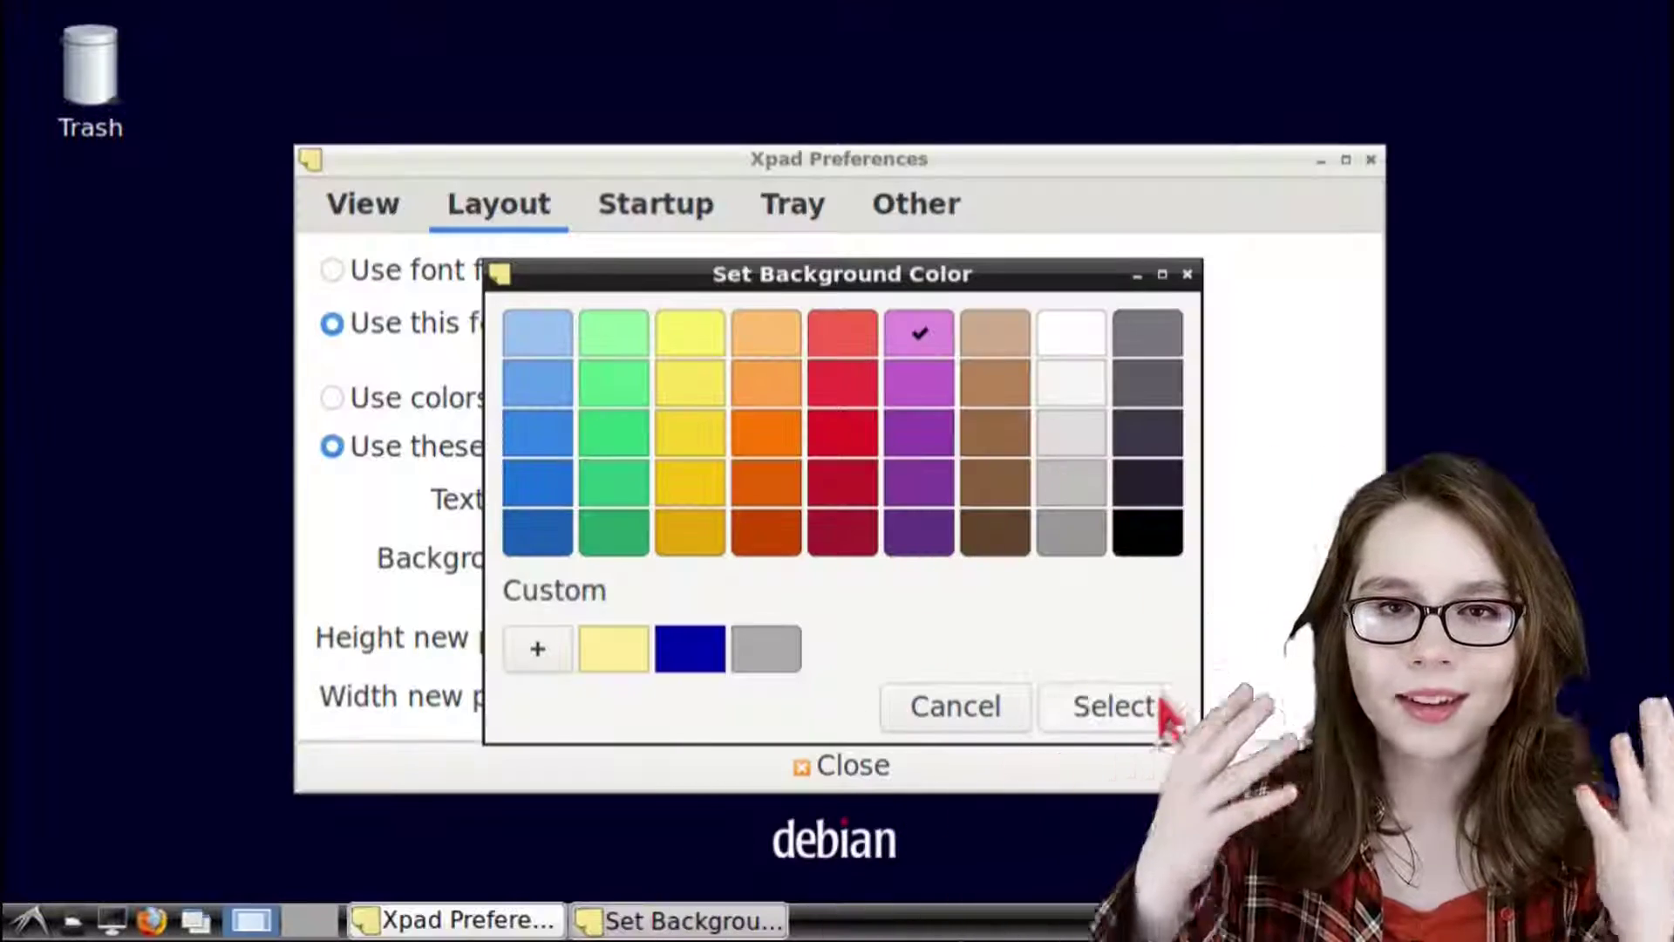
click(1160, 710)
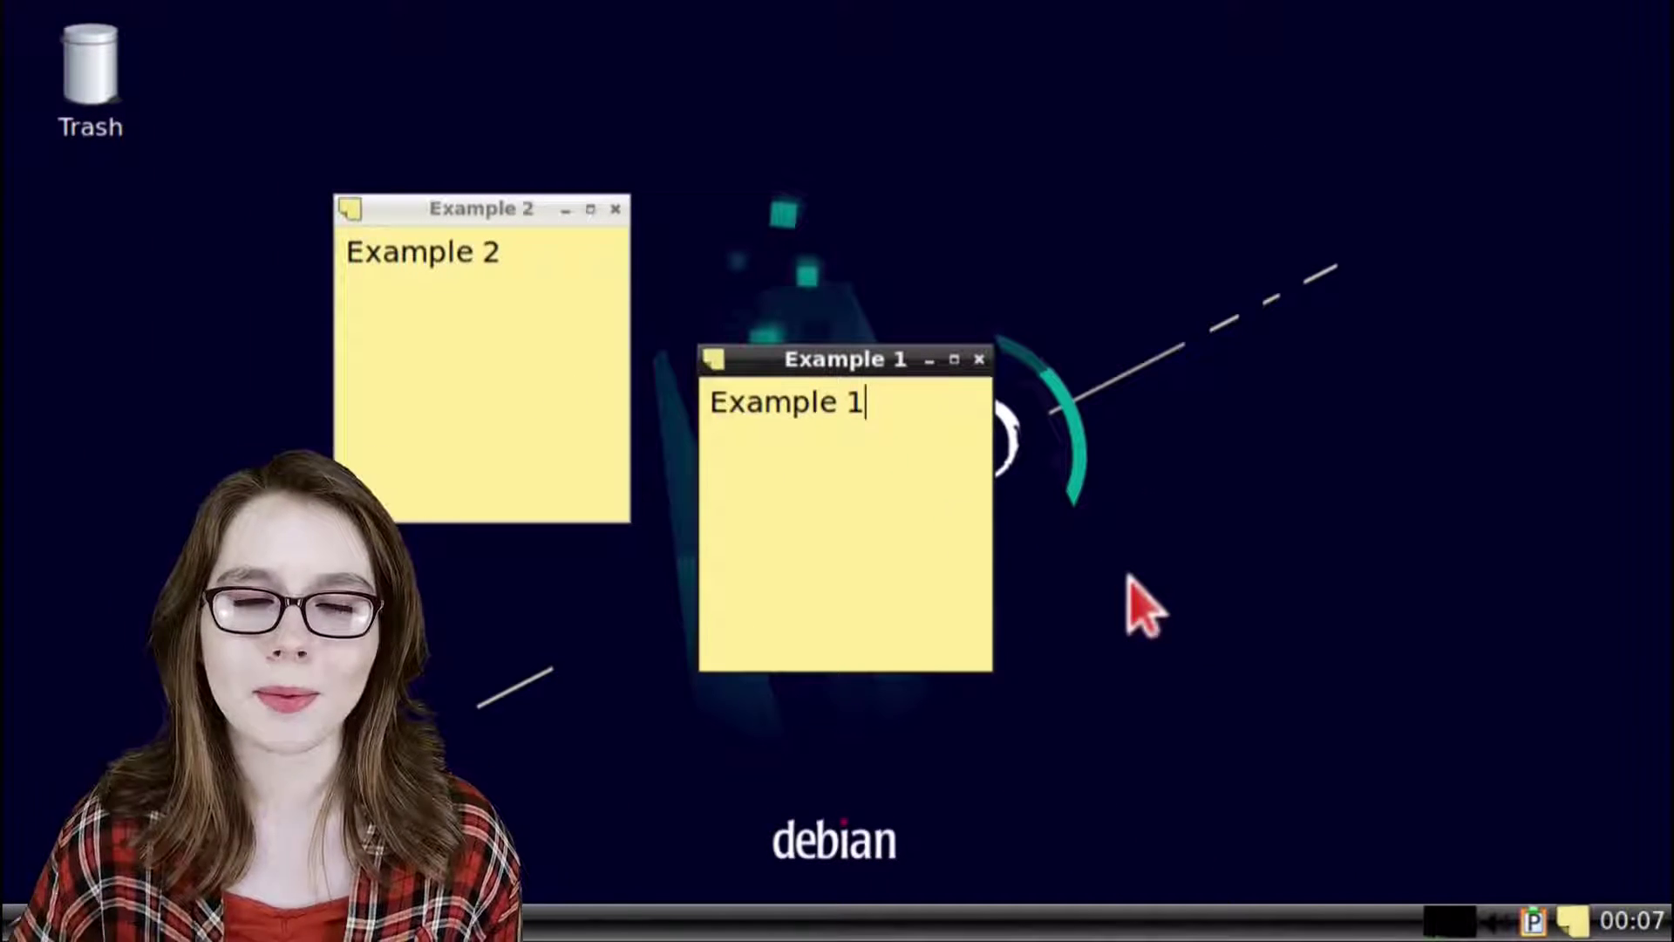
- Open the Example 1 note's own Layout settings and move that window aside
right_click(889, 532)
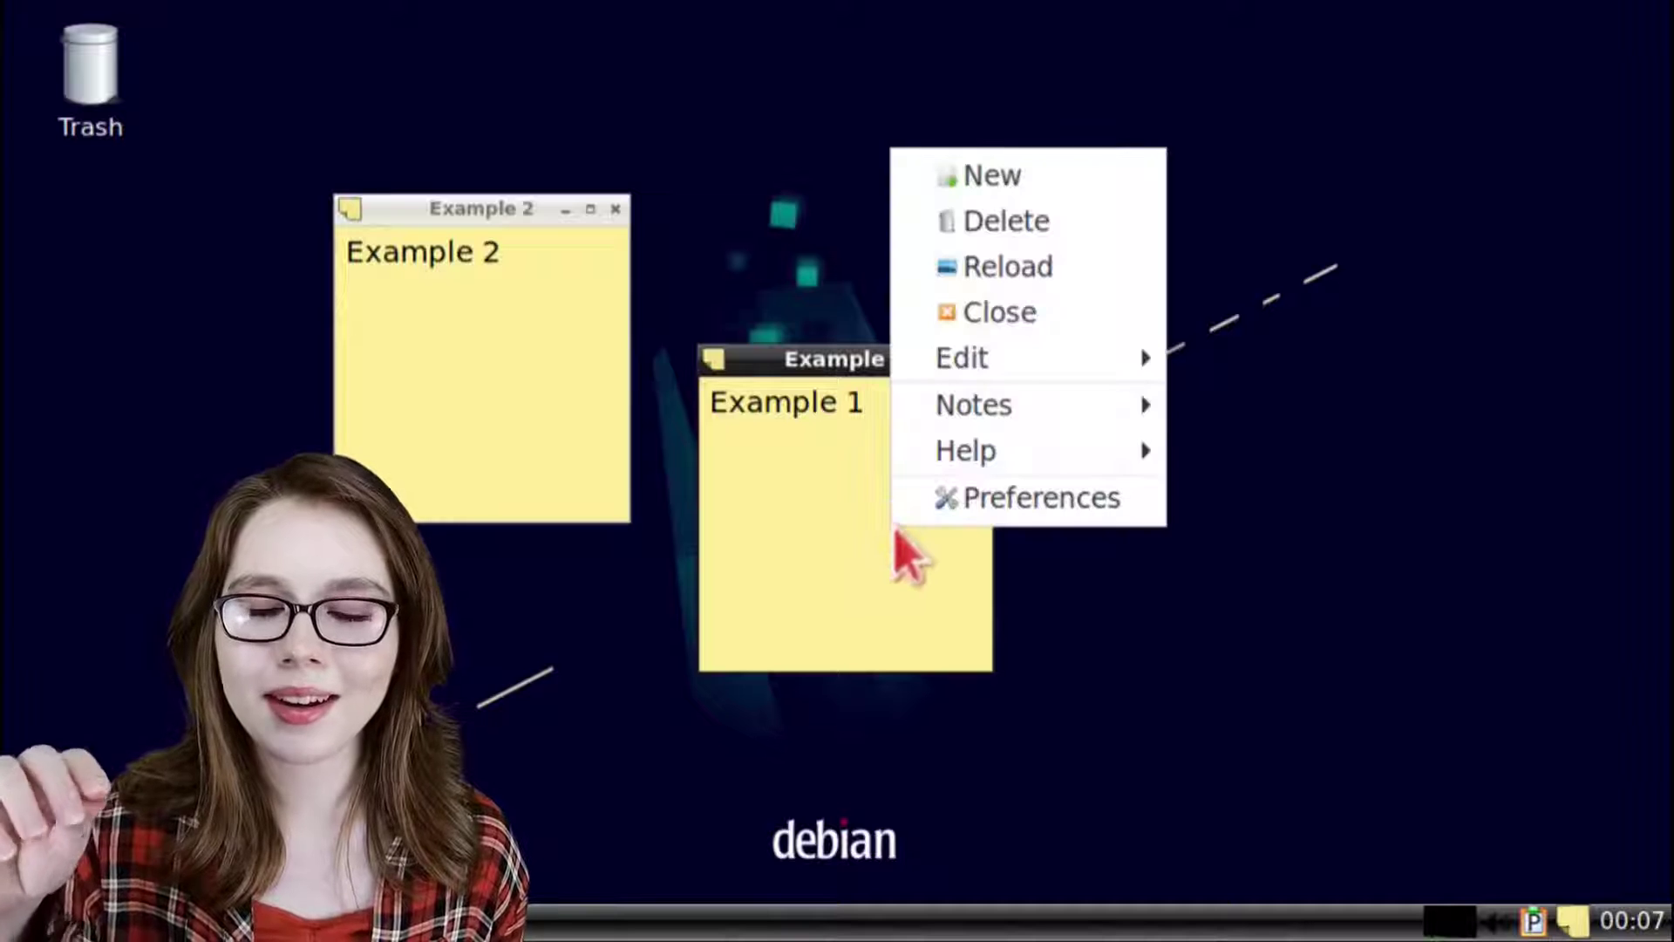
mouse_move(1082, 391)
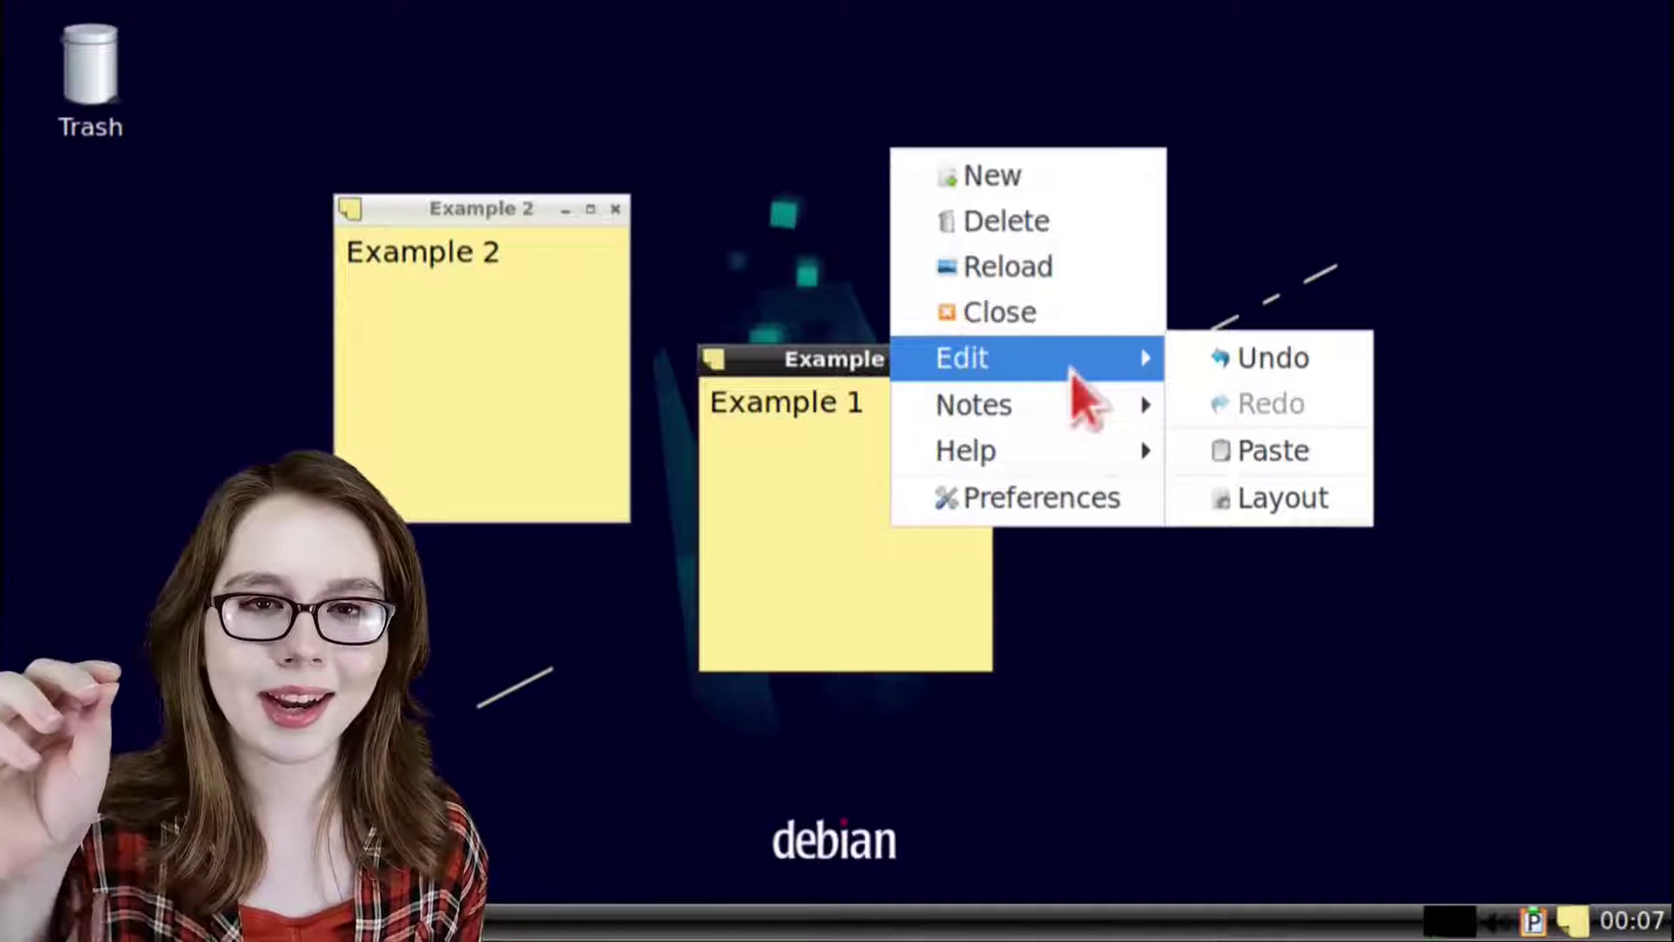
click(1304, 504)
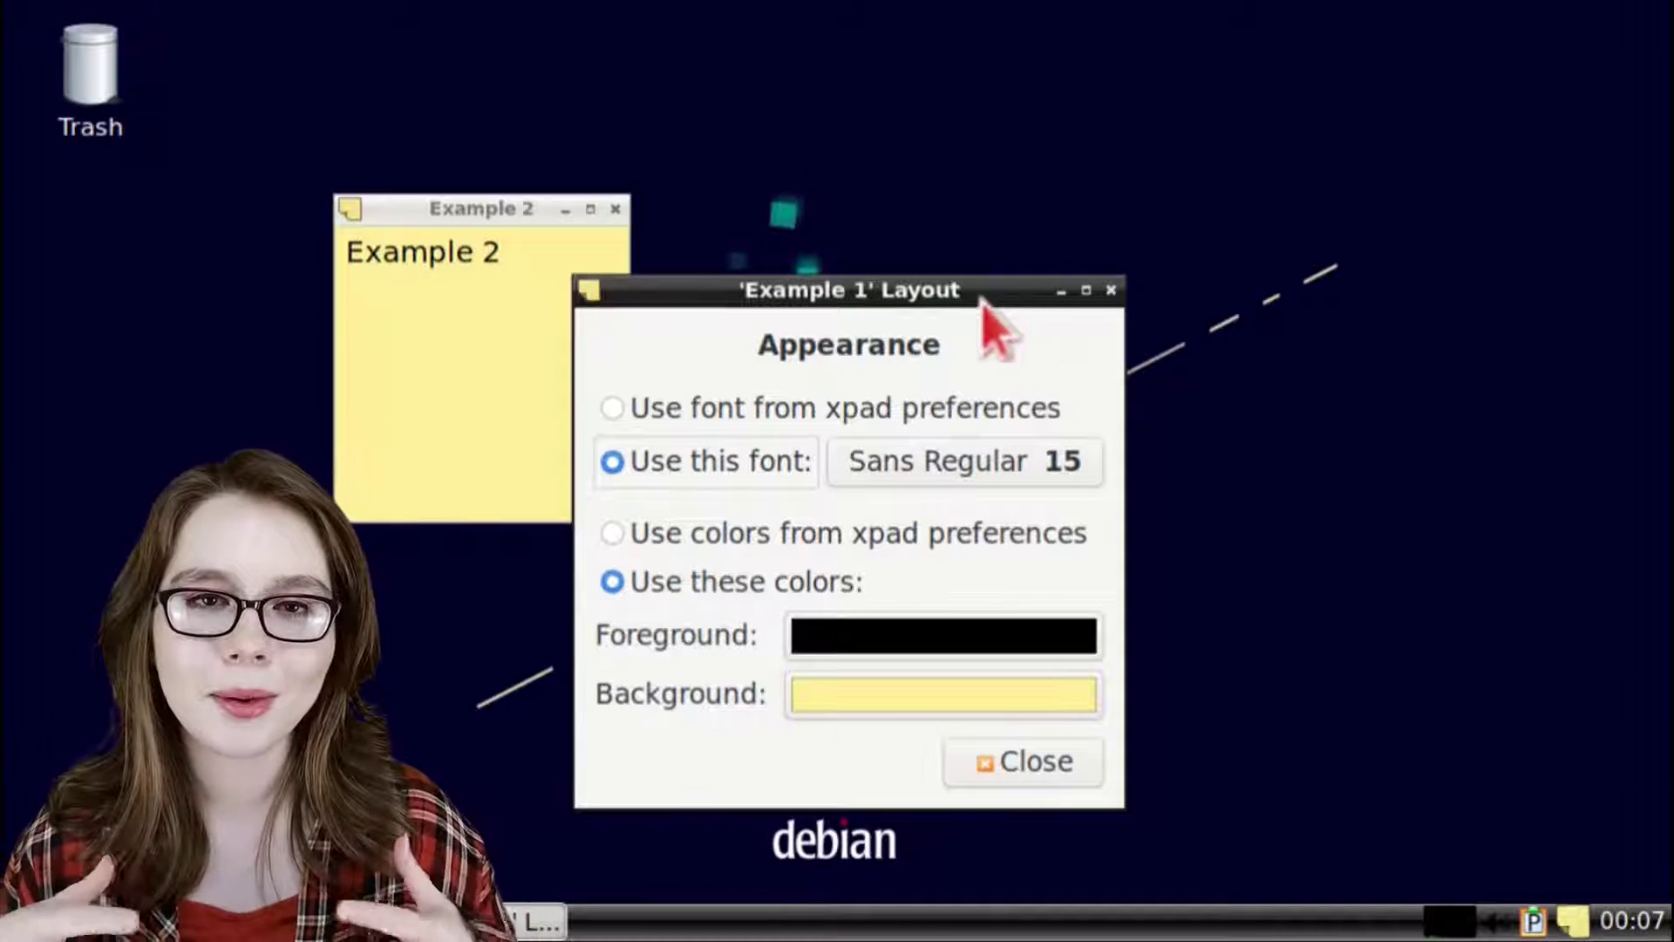
drag(985, 292, 1439, 60)
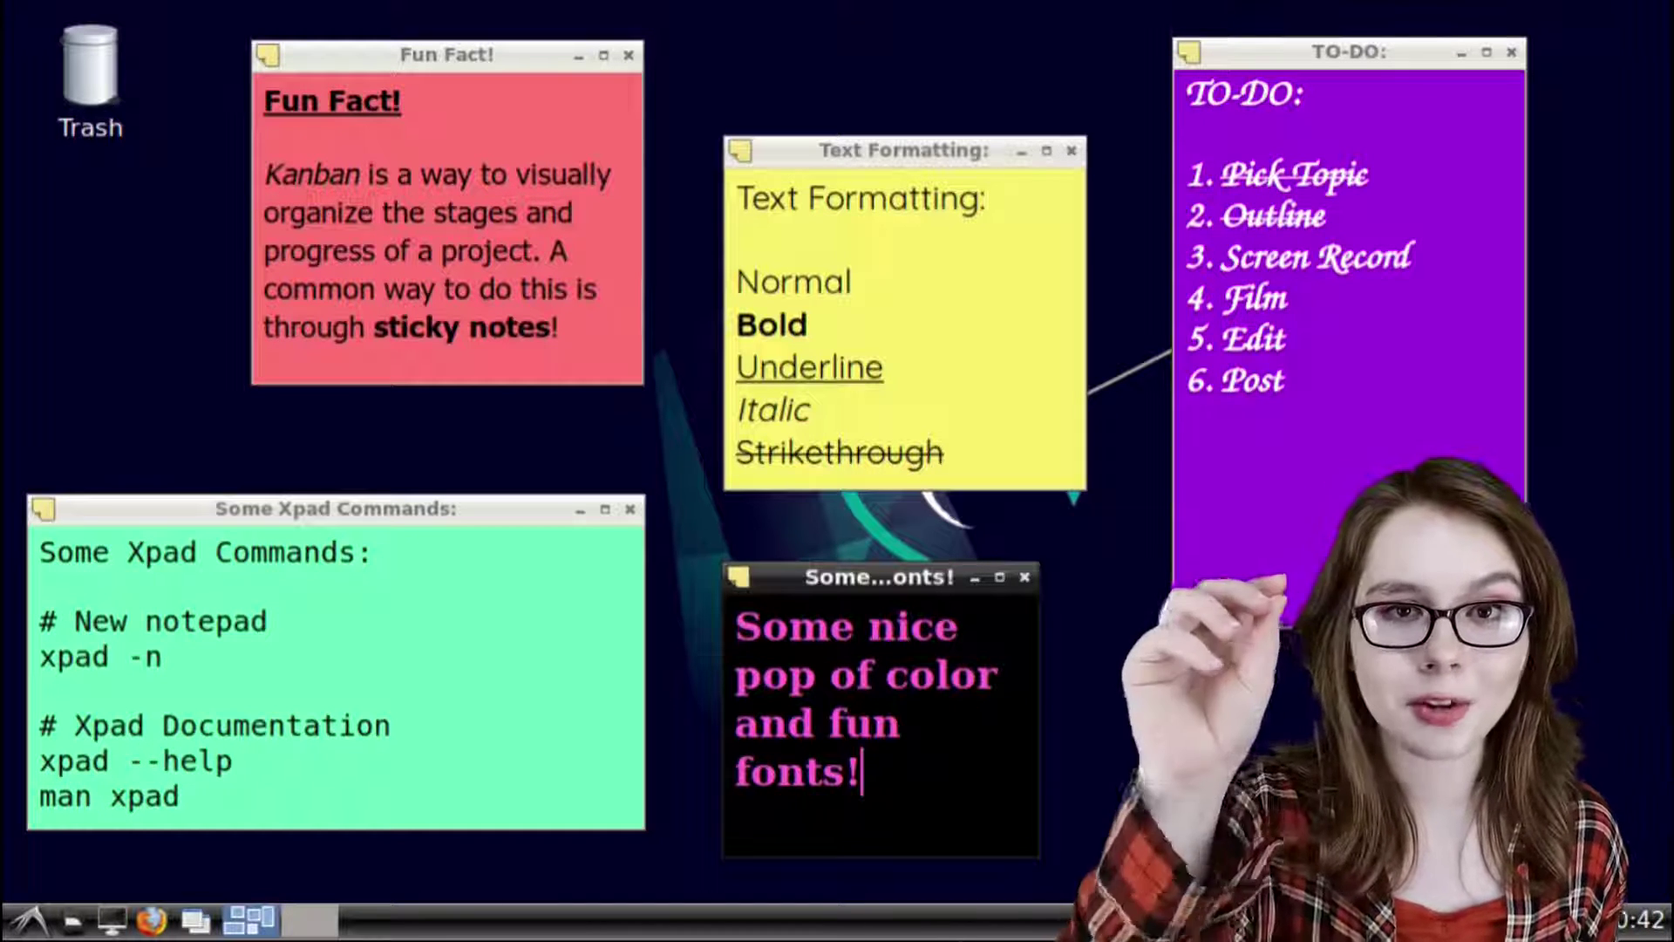
- Close the black note and the Text Formatting note, then Close All from the tray
click(1024, 577)
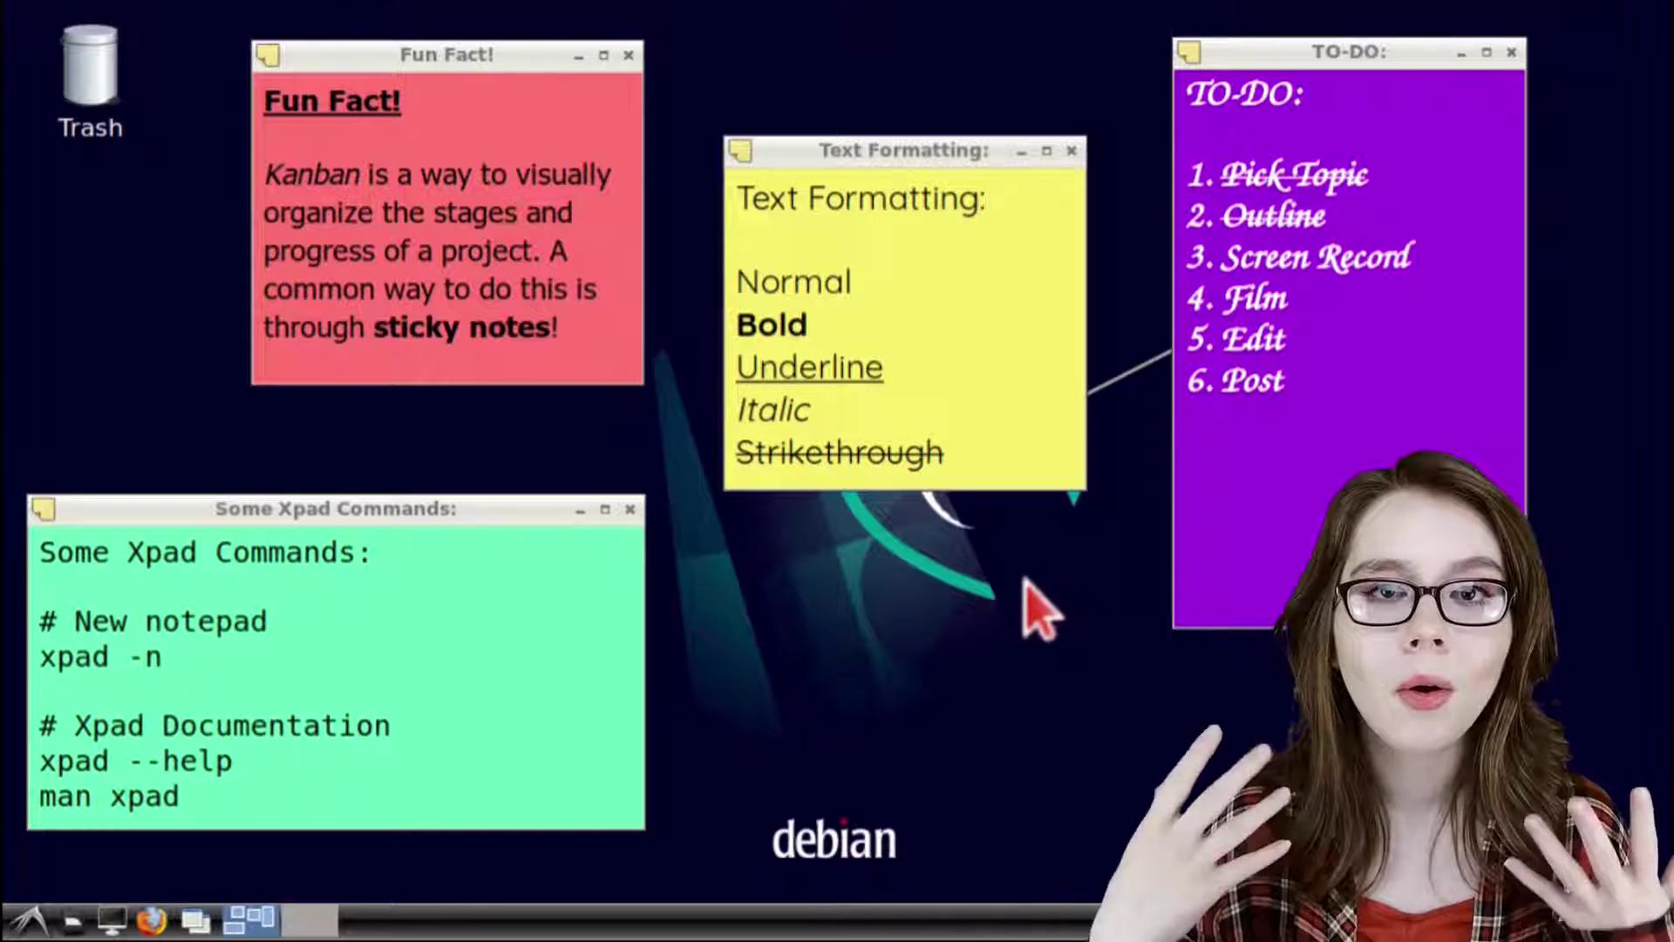
right_click(975, 347)
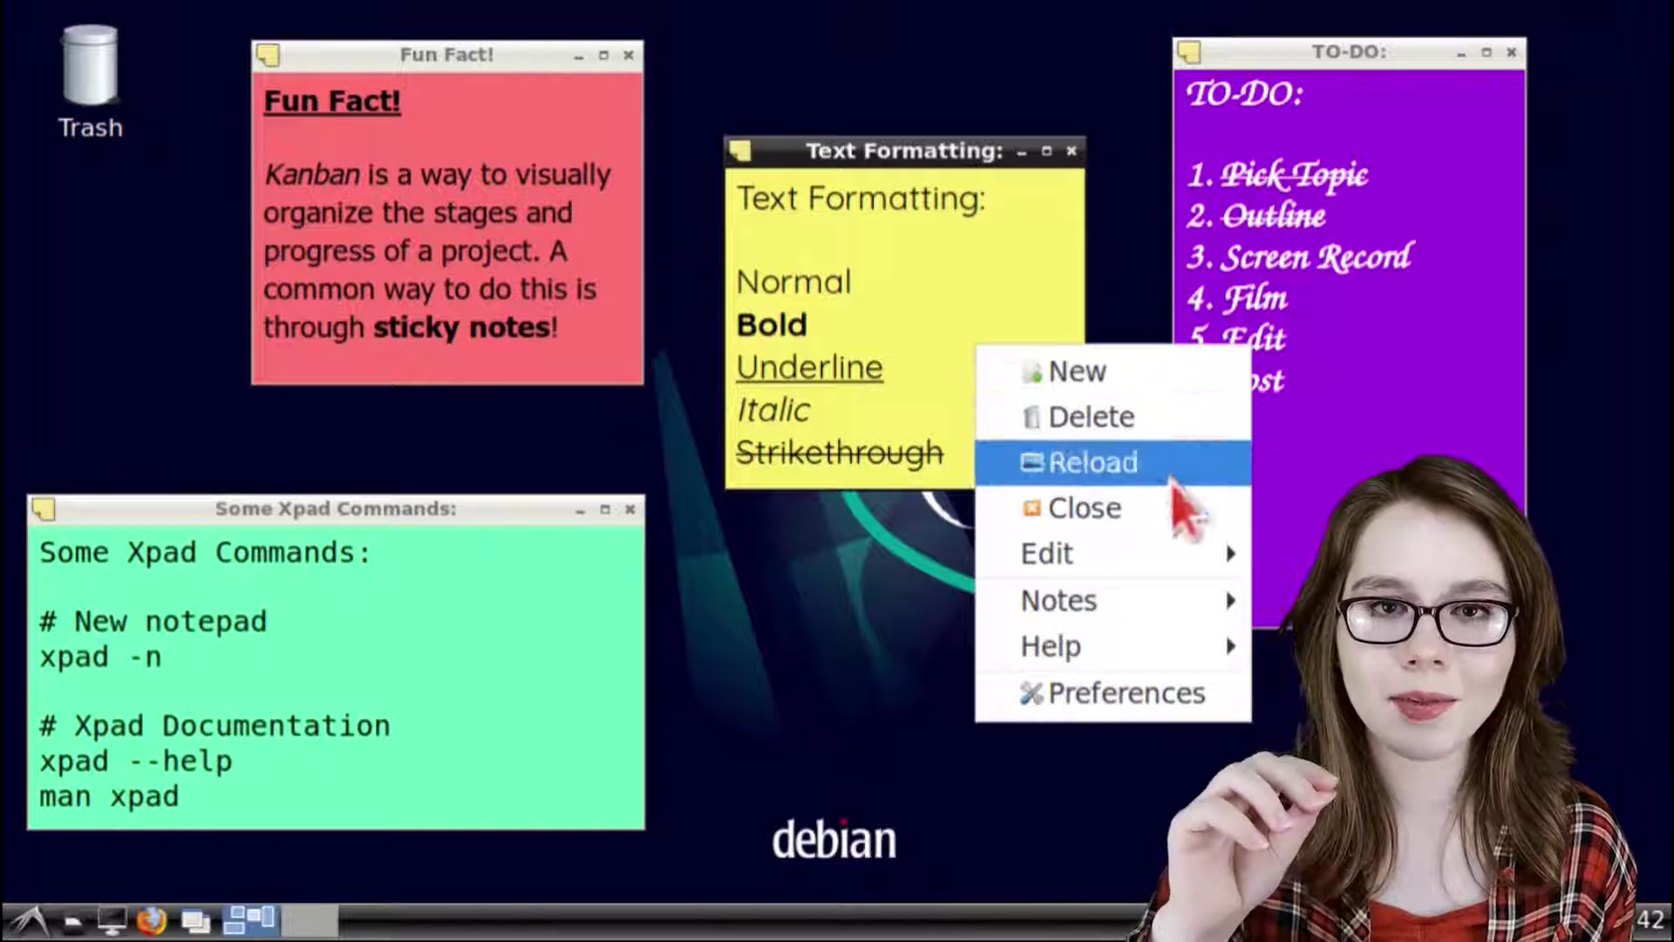
click(1199, 515)
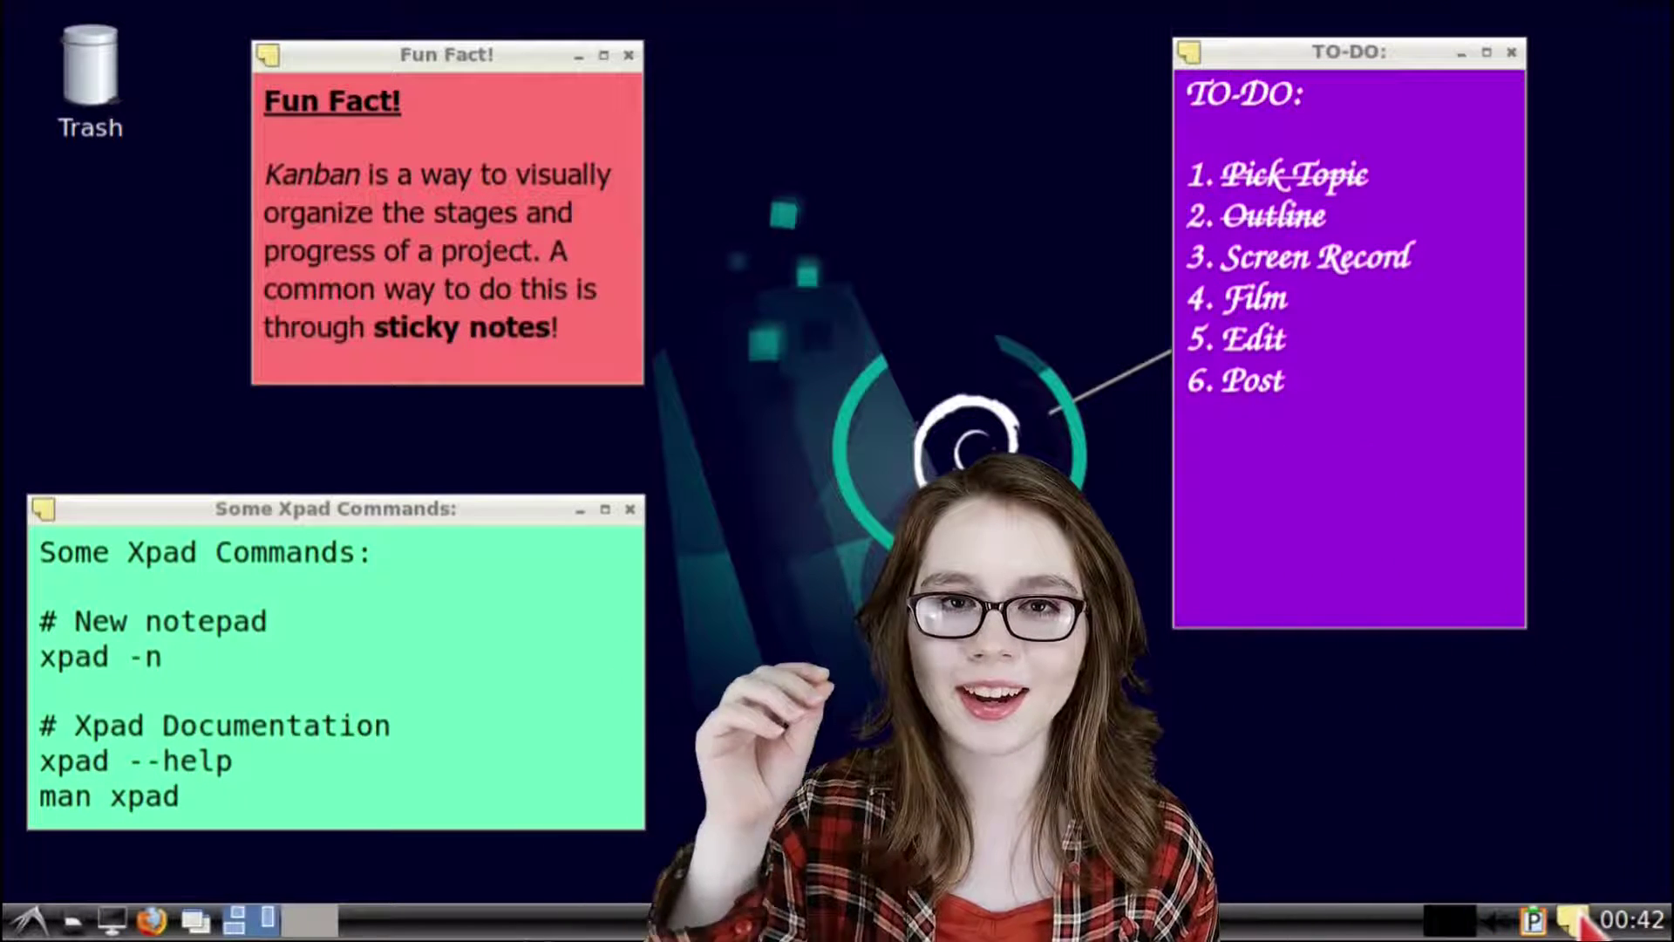
right_click(1573, 919)
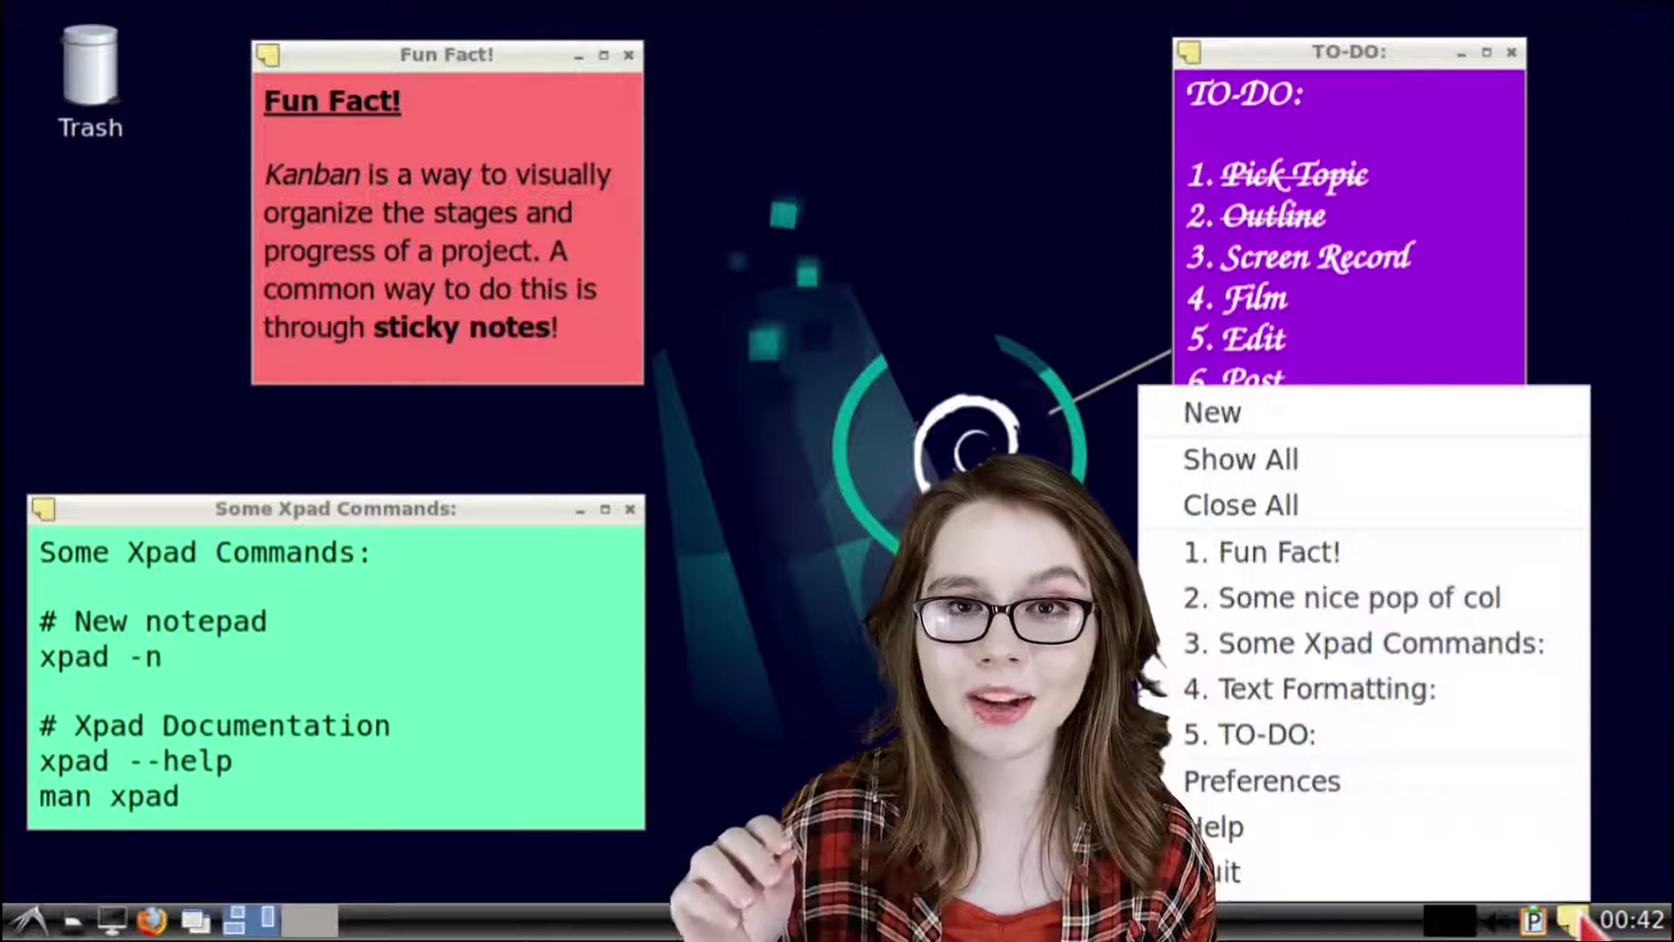
click(1482, 536)
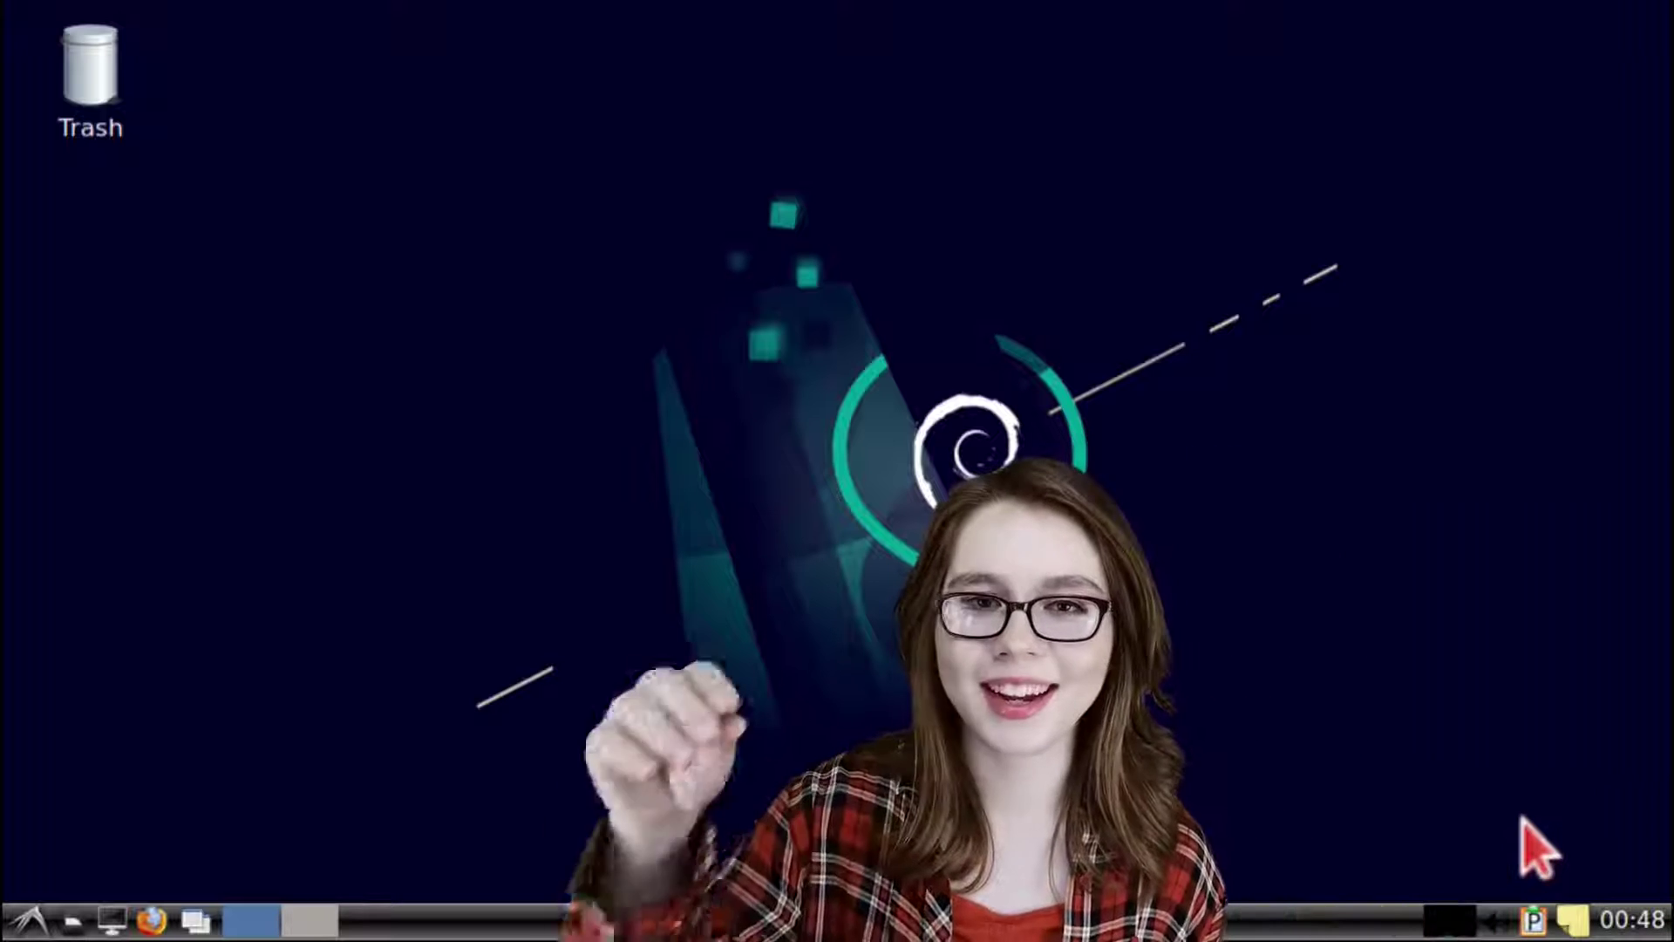
- Reopen the '3. Some Xpad Commands:' note from the tray's note list
right_click(1574, 921)
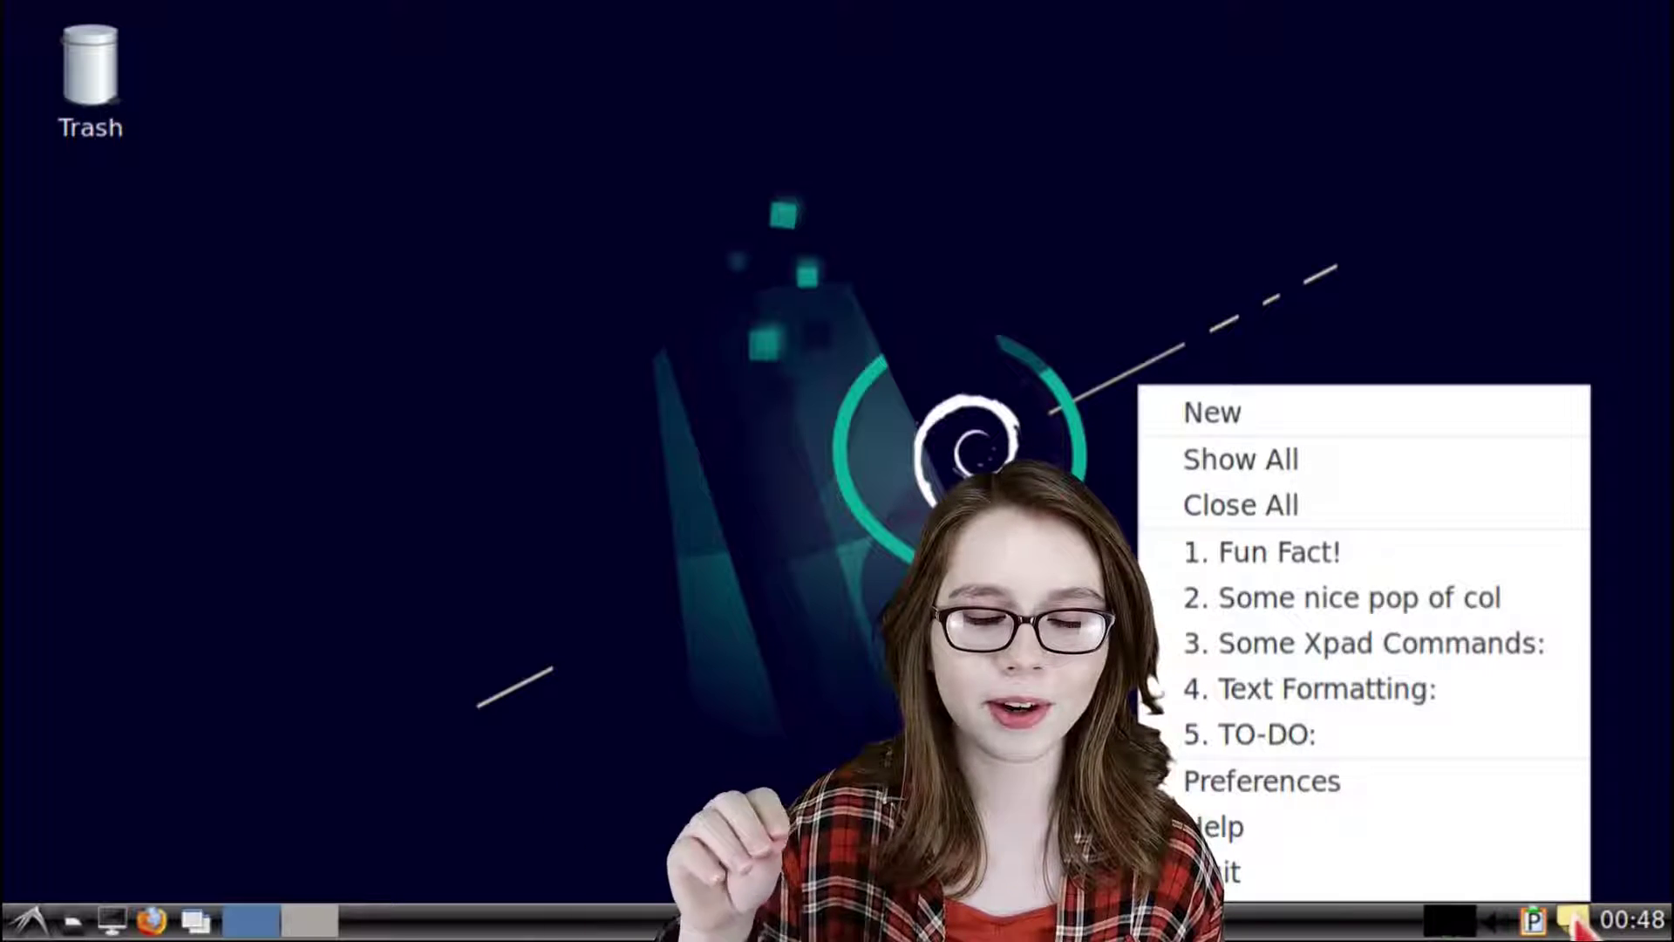
click(1570, 645)
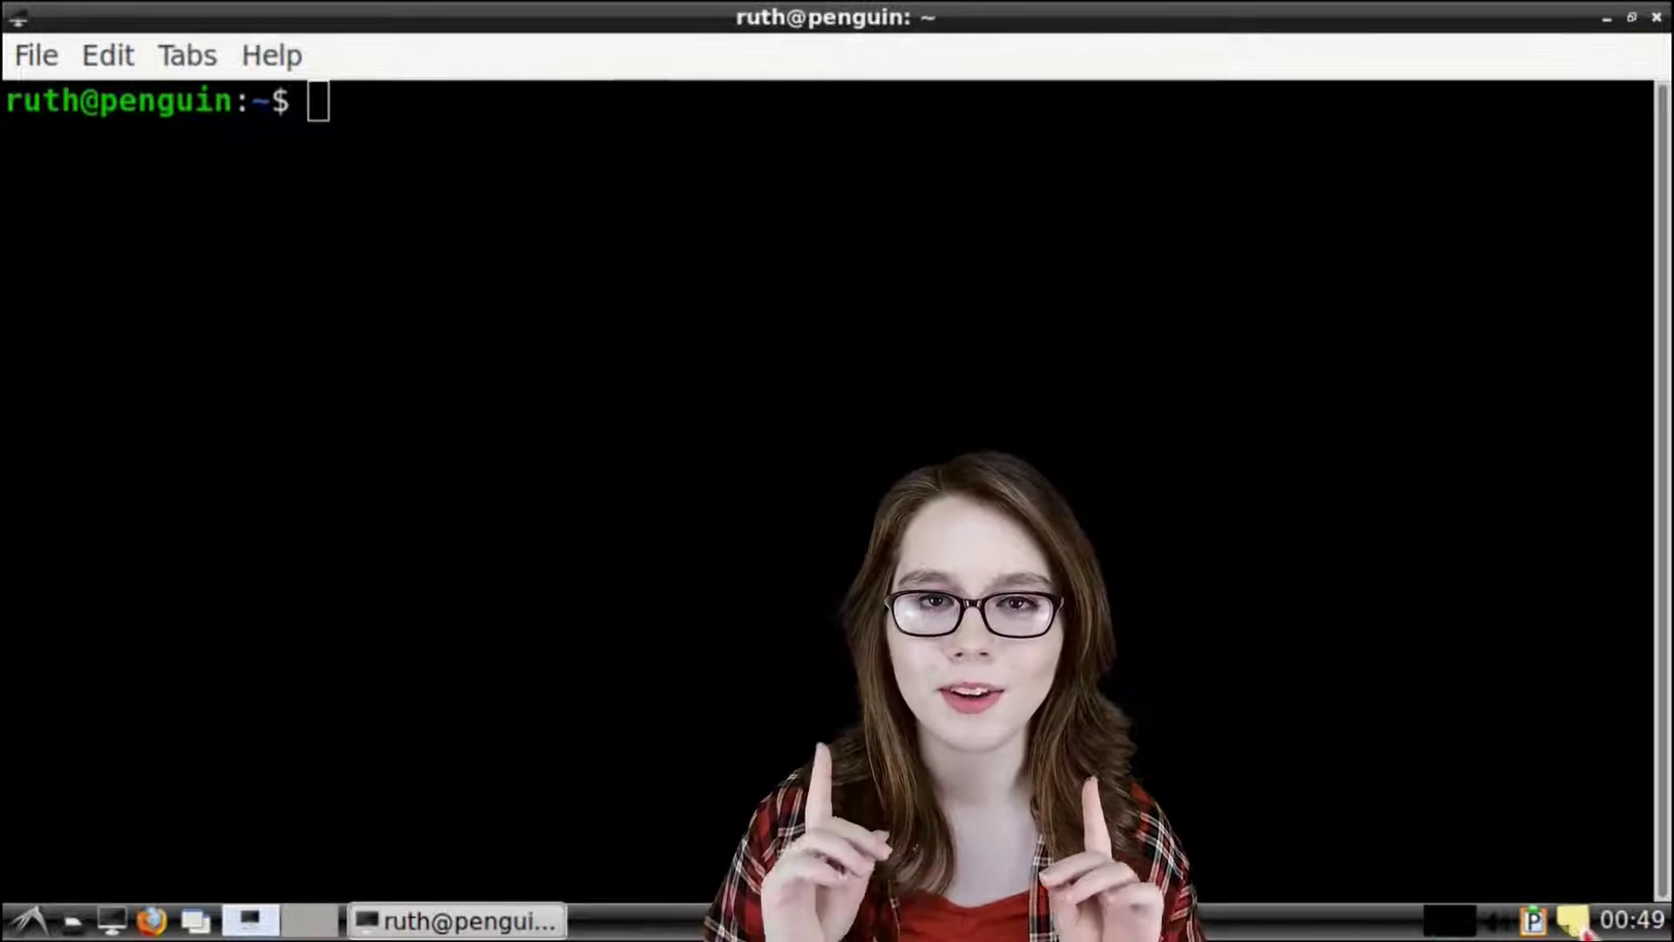
right_click(1576, 920)
click(1456, 652)
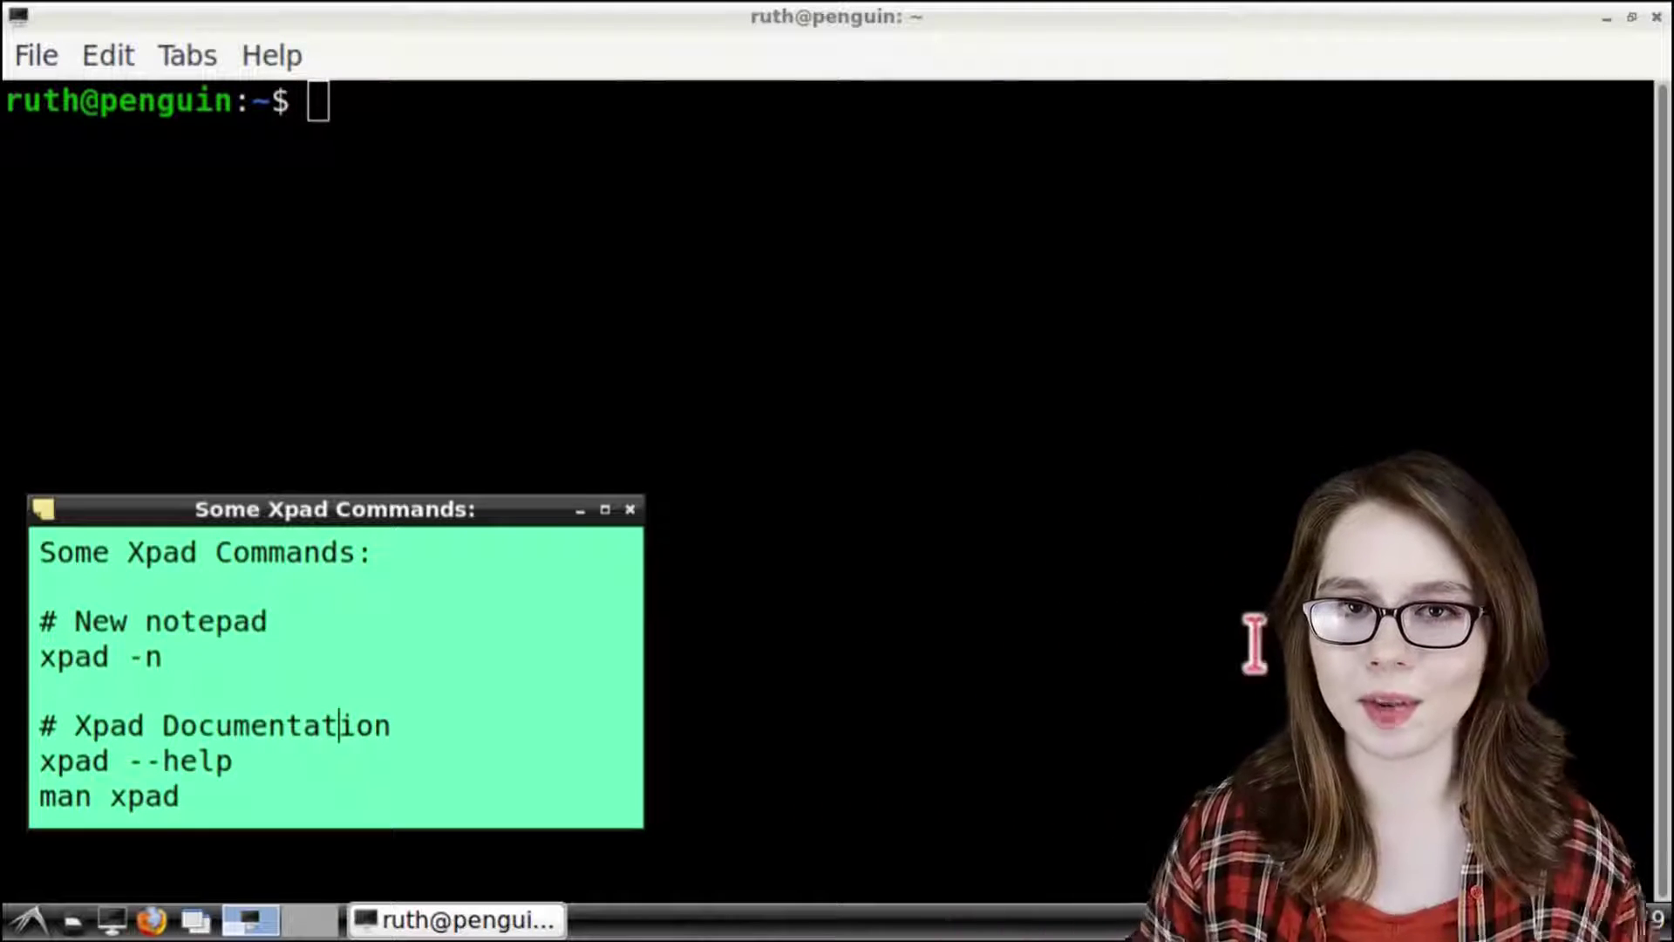
key(ctrl+End)
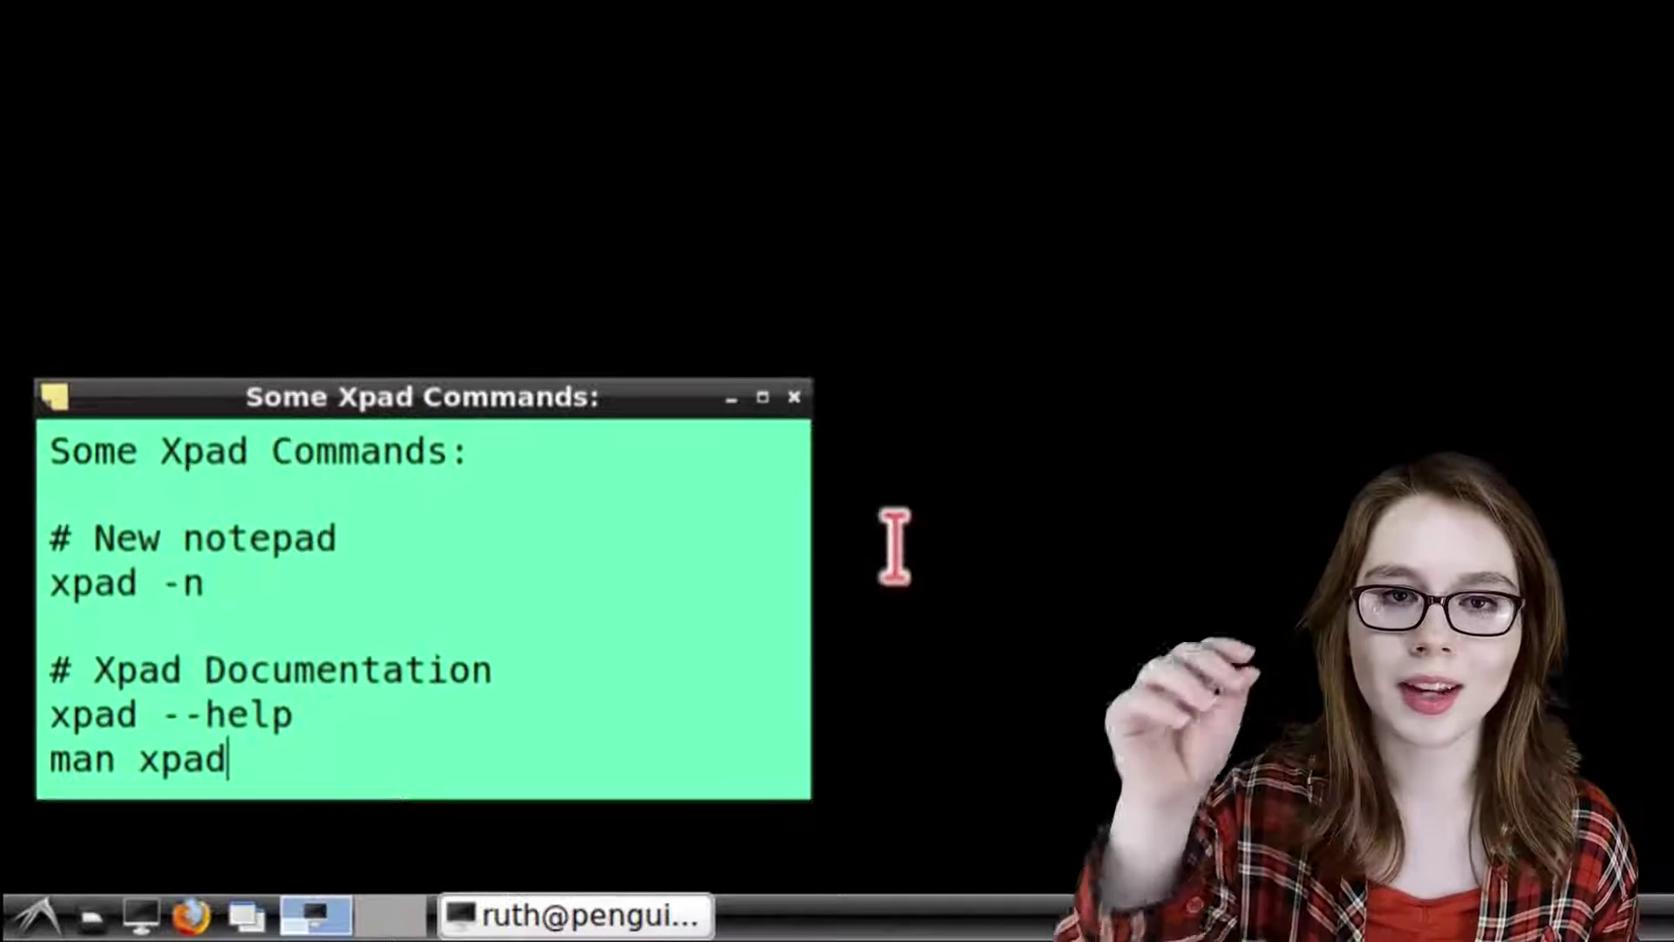
- Run xpad -n in the terminal to create a new blank note
right_click(615, 401)
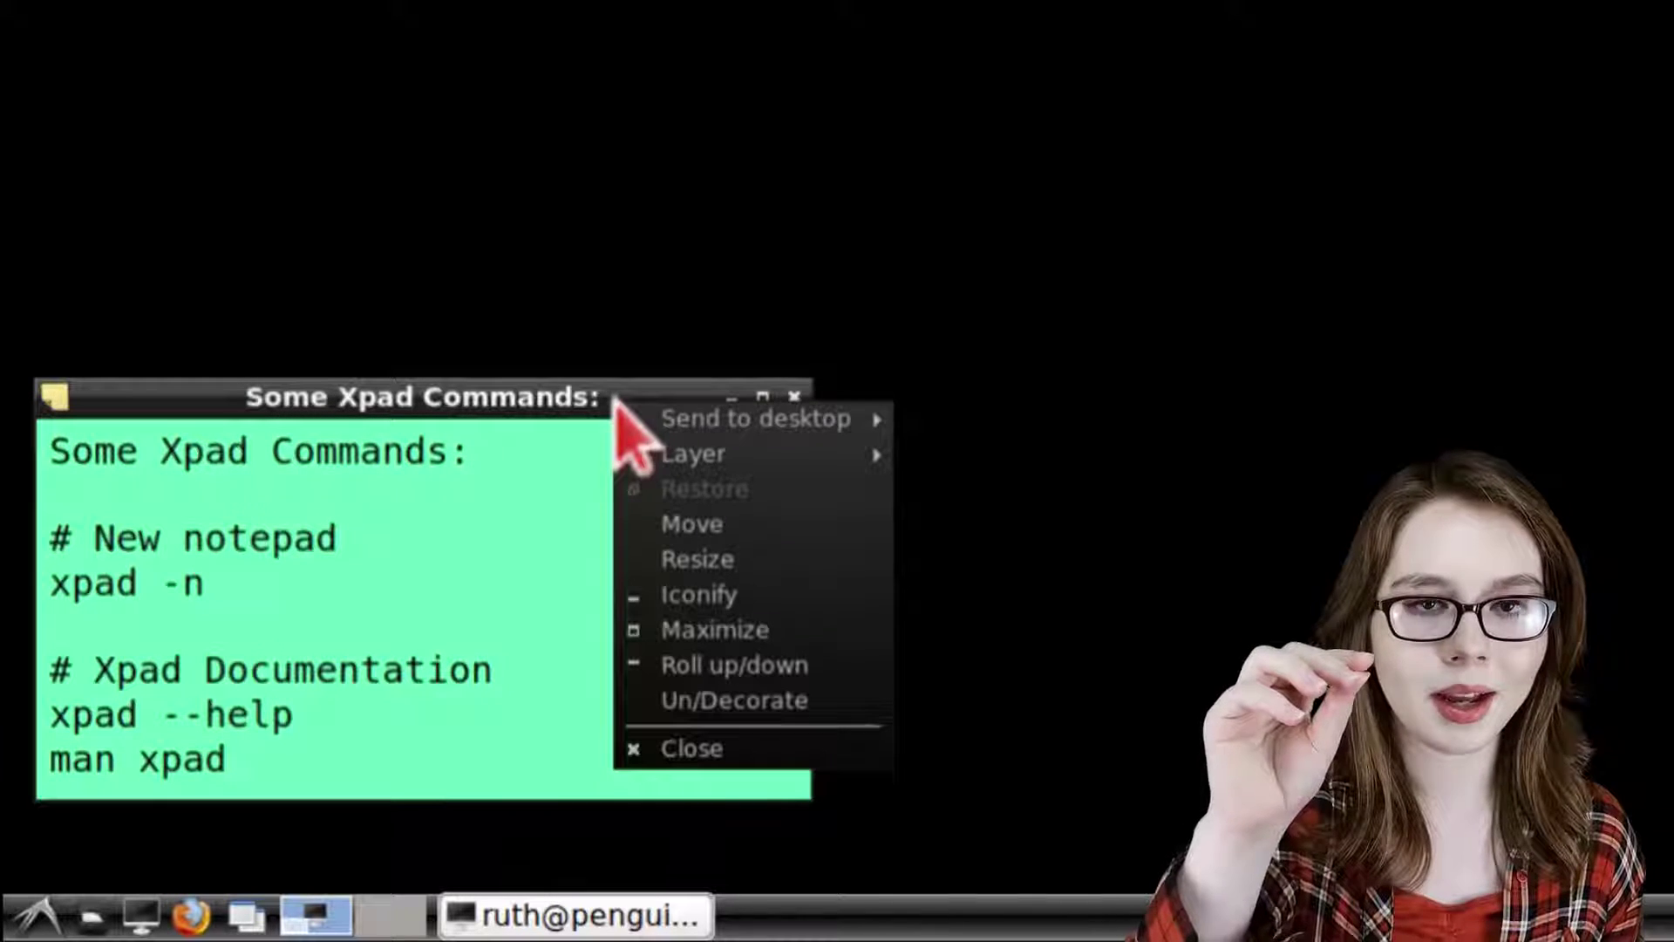
mouse_move(744, 452)
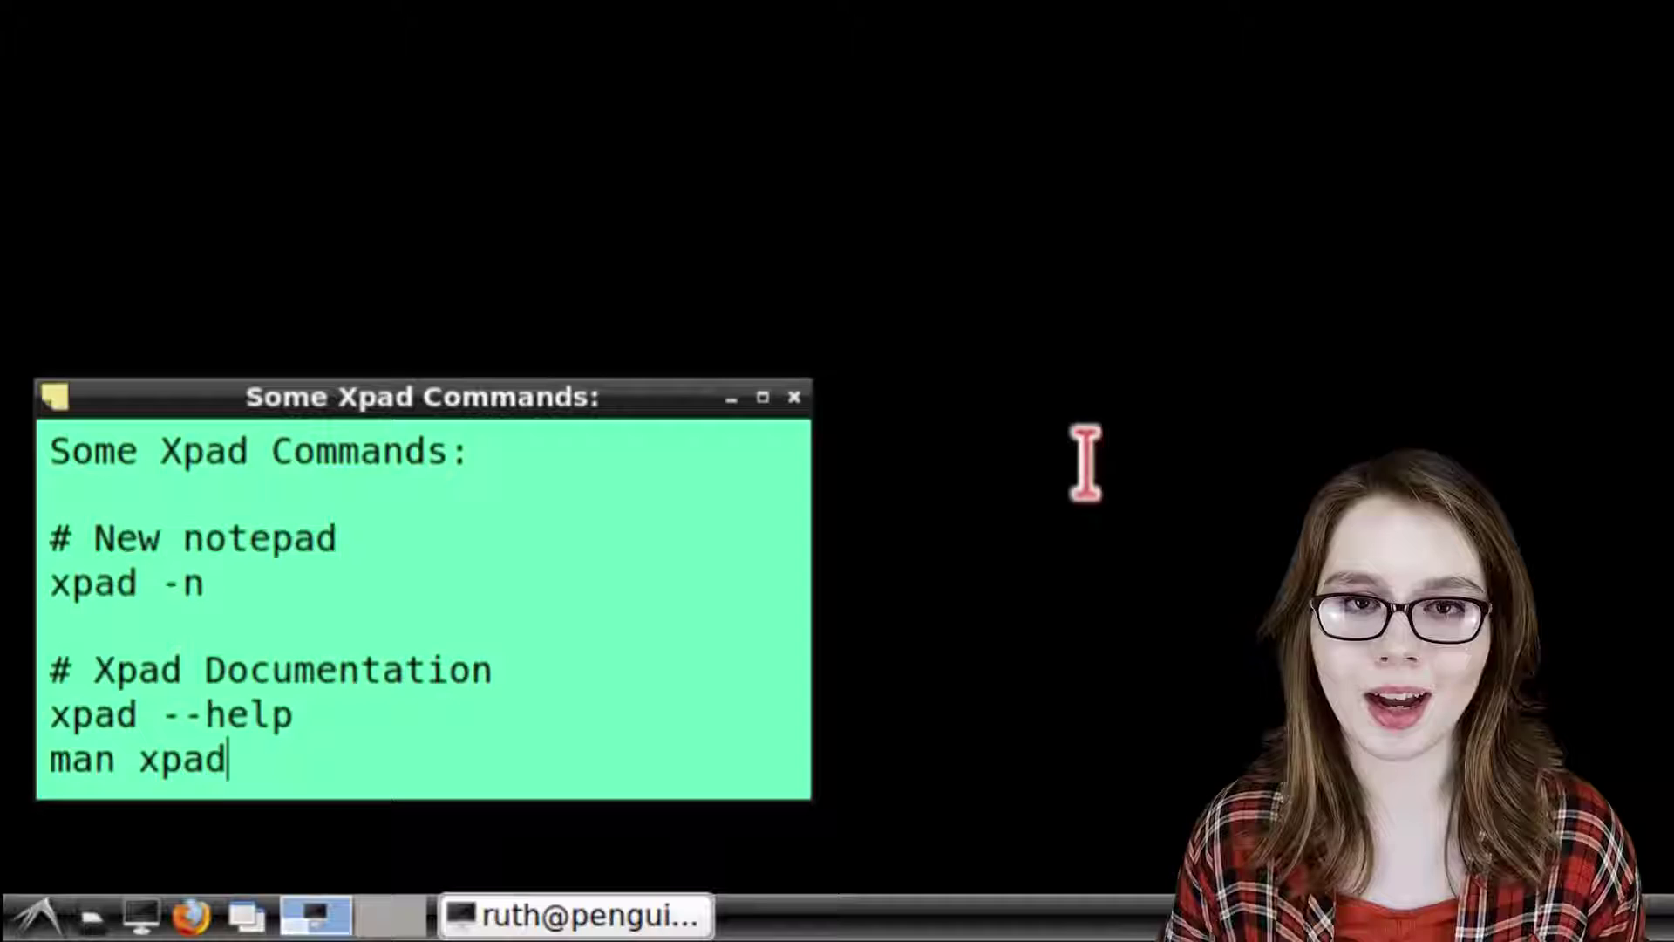
click(866, 222)
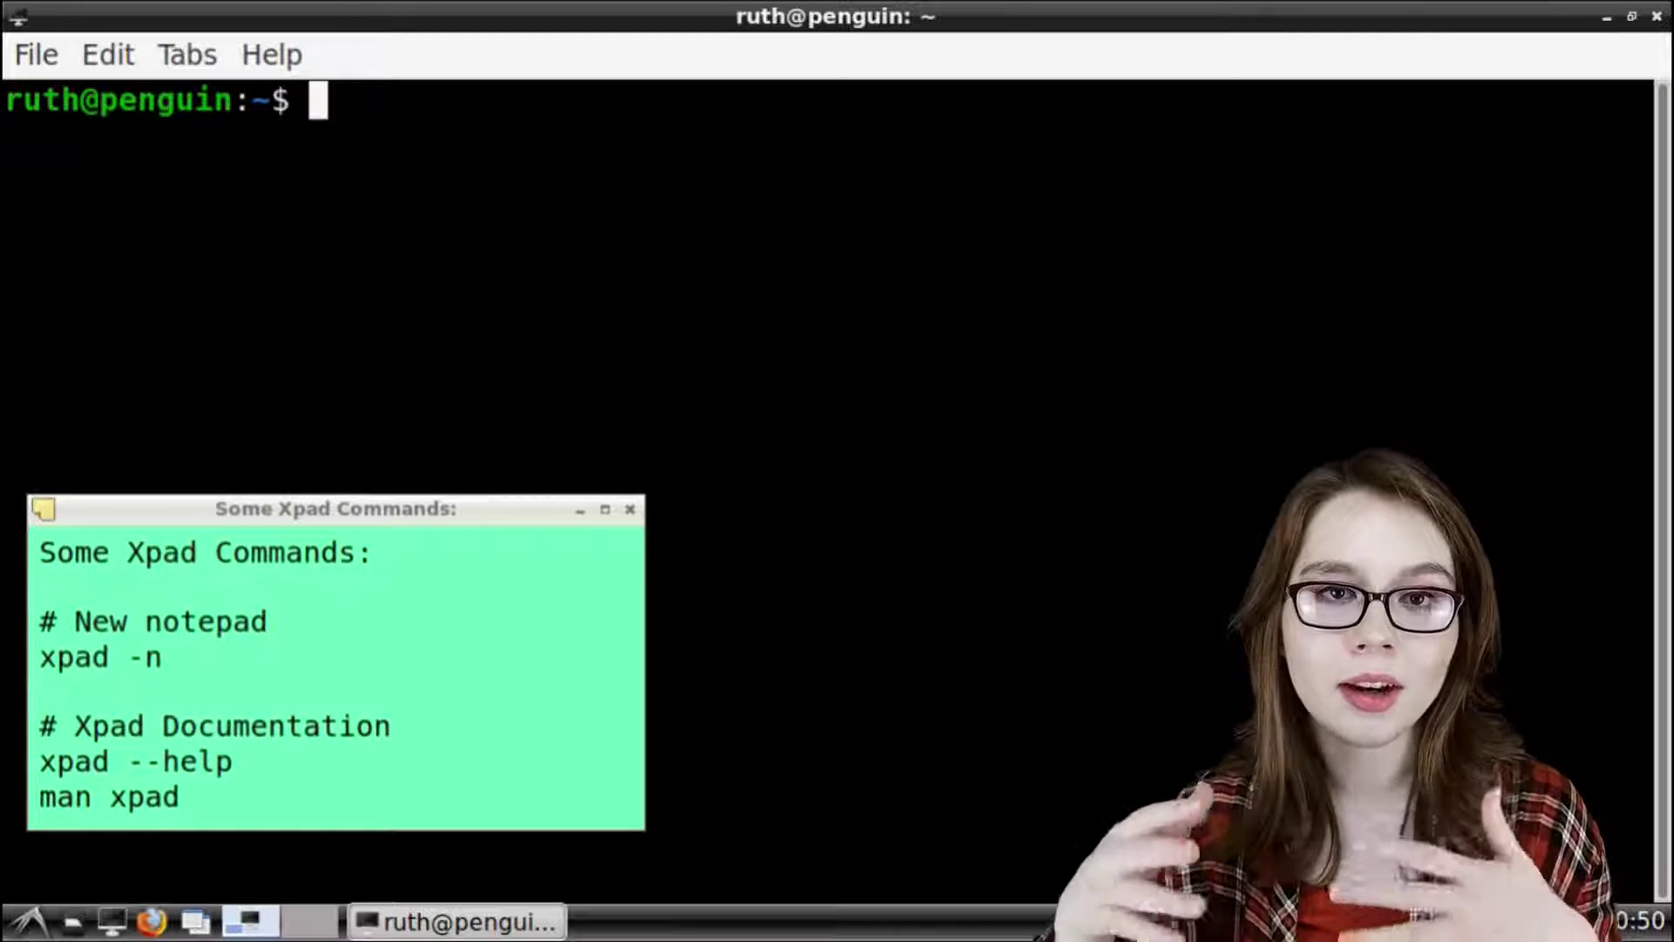
text(xpad -)
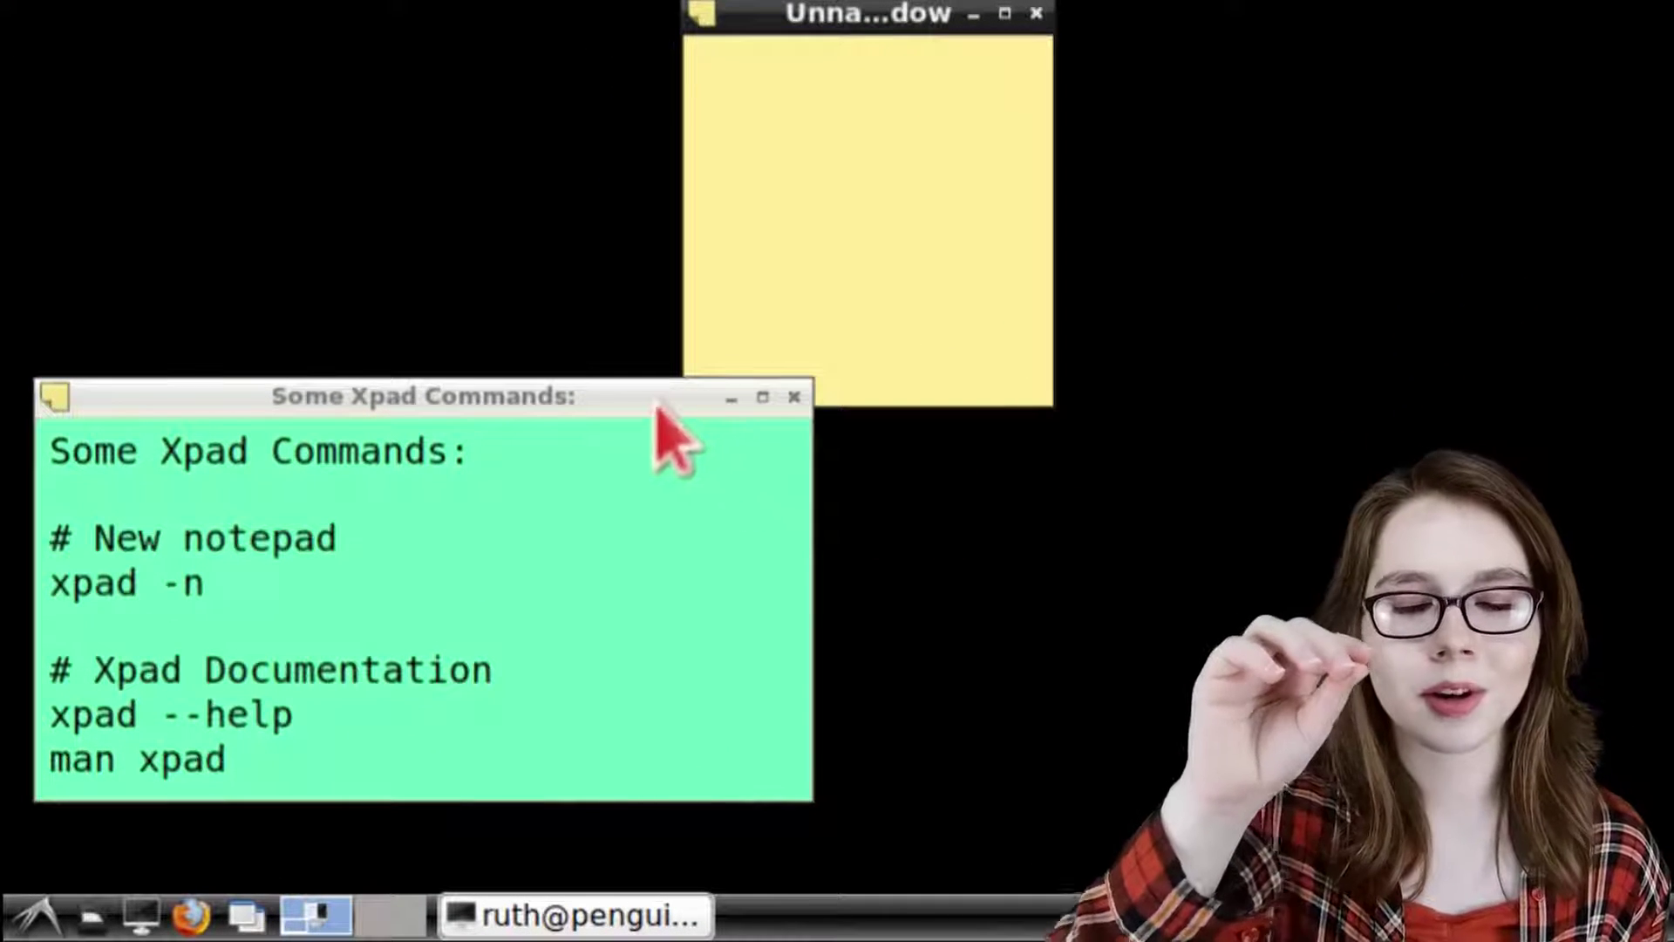
- Set the green note's window layer to Normal
right_click(656, 407)
mouse_move(811, 456)
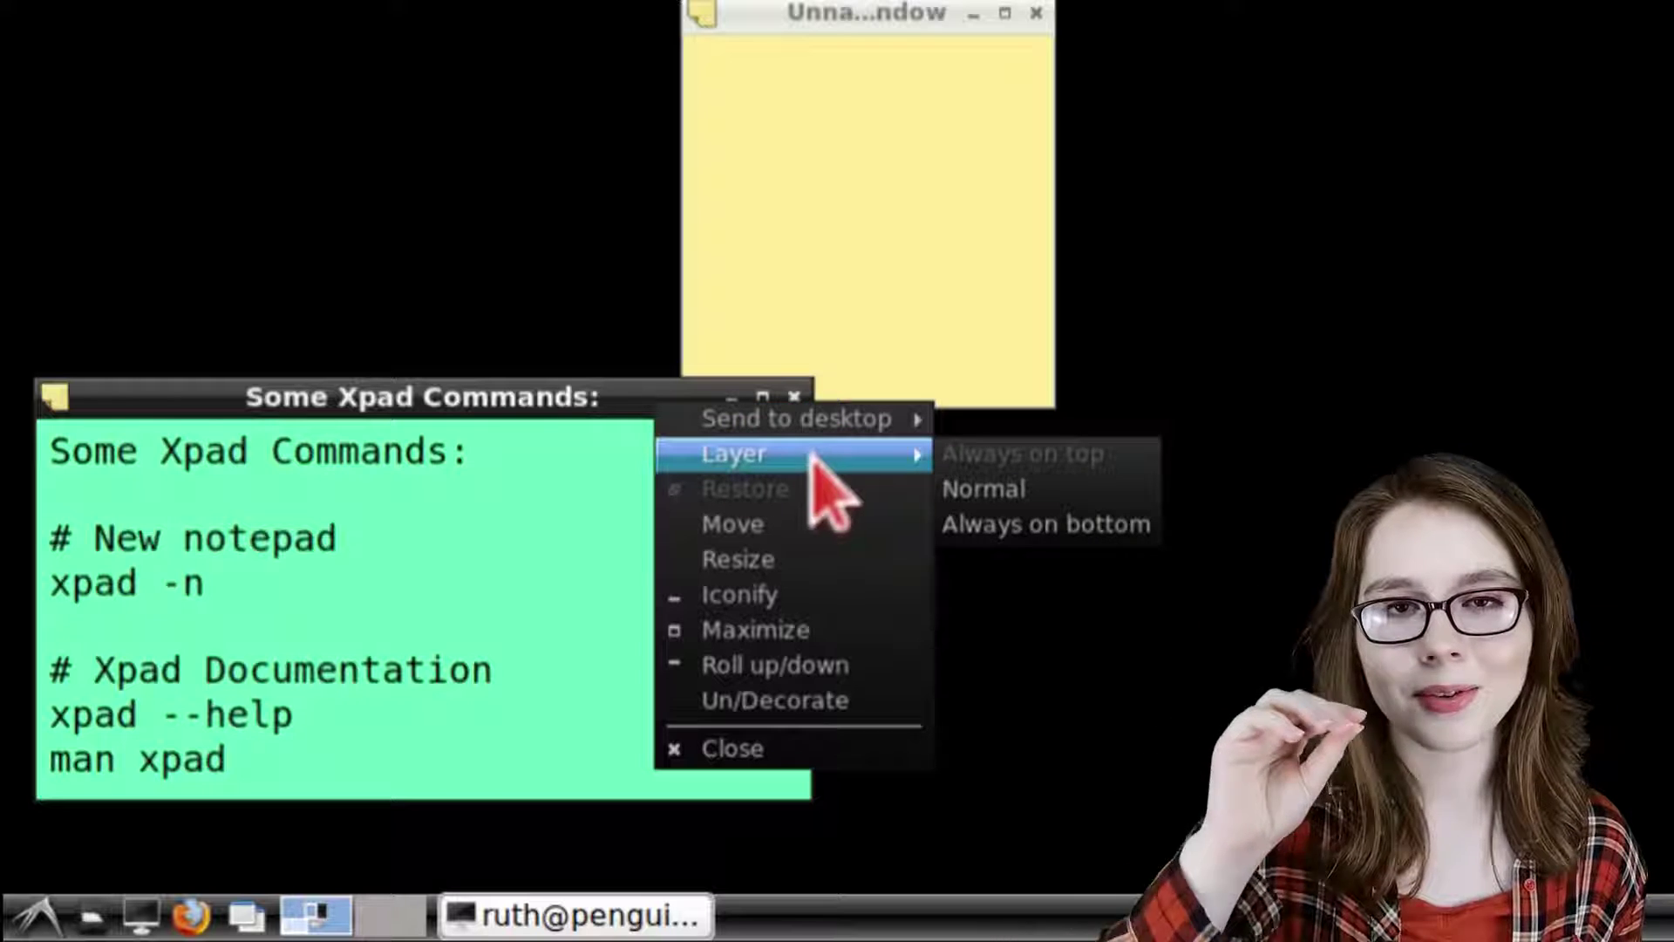
click(1077, 484)
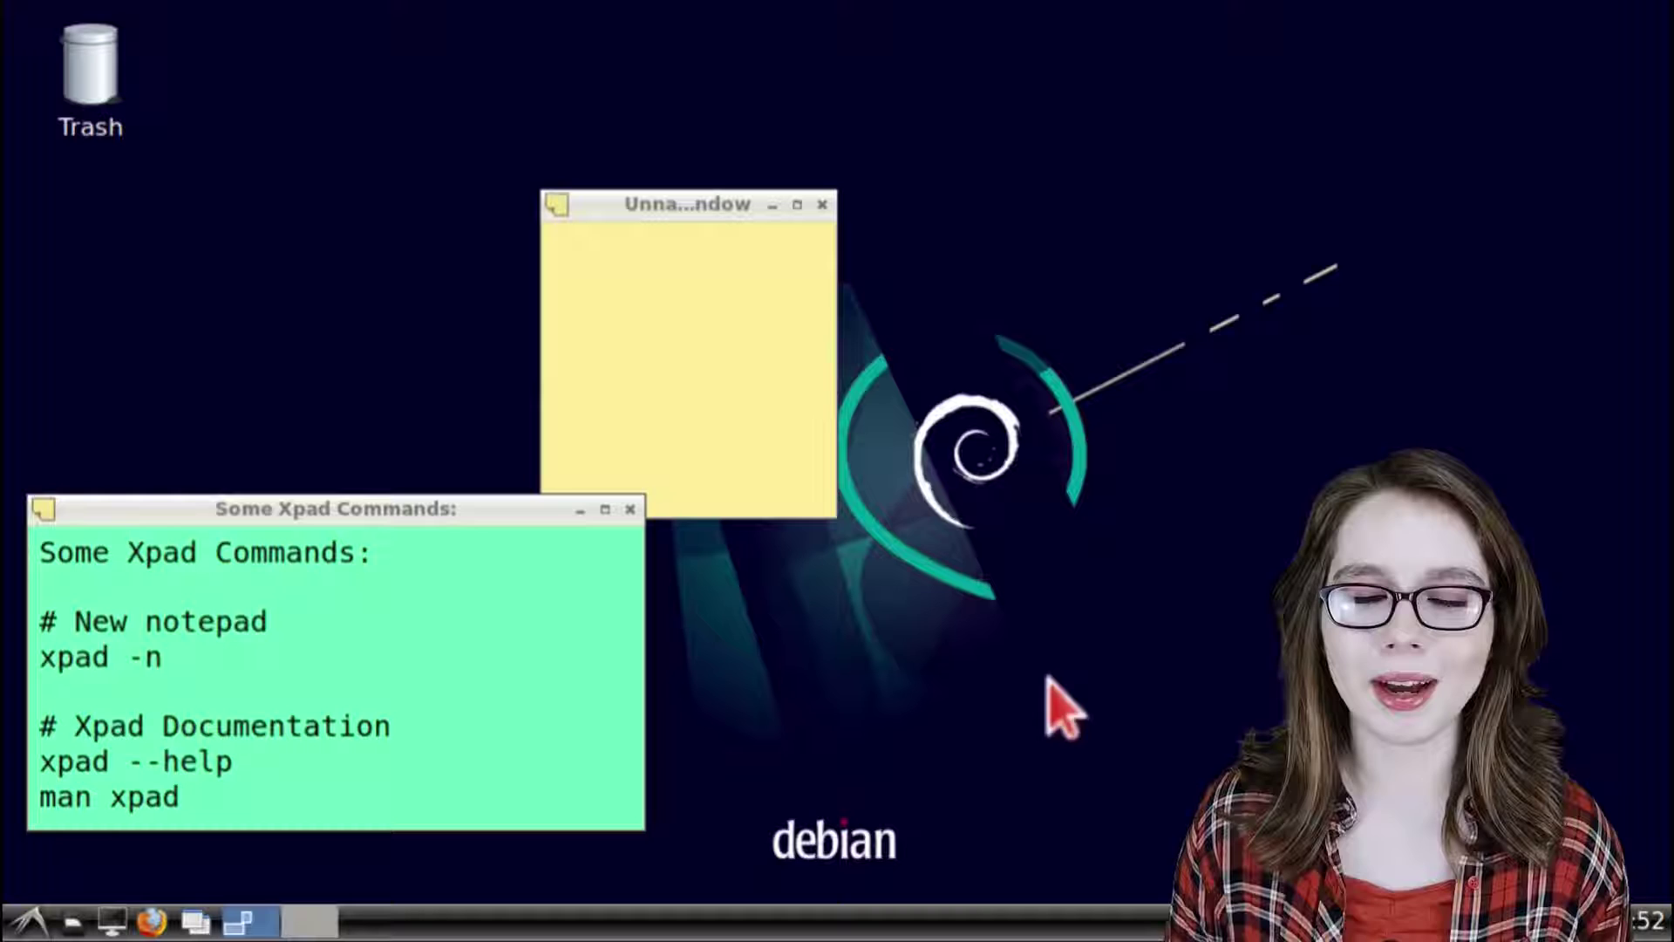
- Delete the blank yellow note and bring up the tray's list of notes
click(729, 404)
right_click(730, 409)
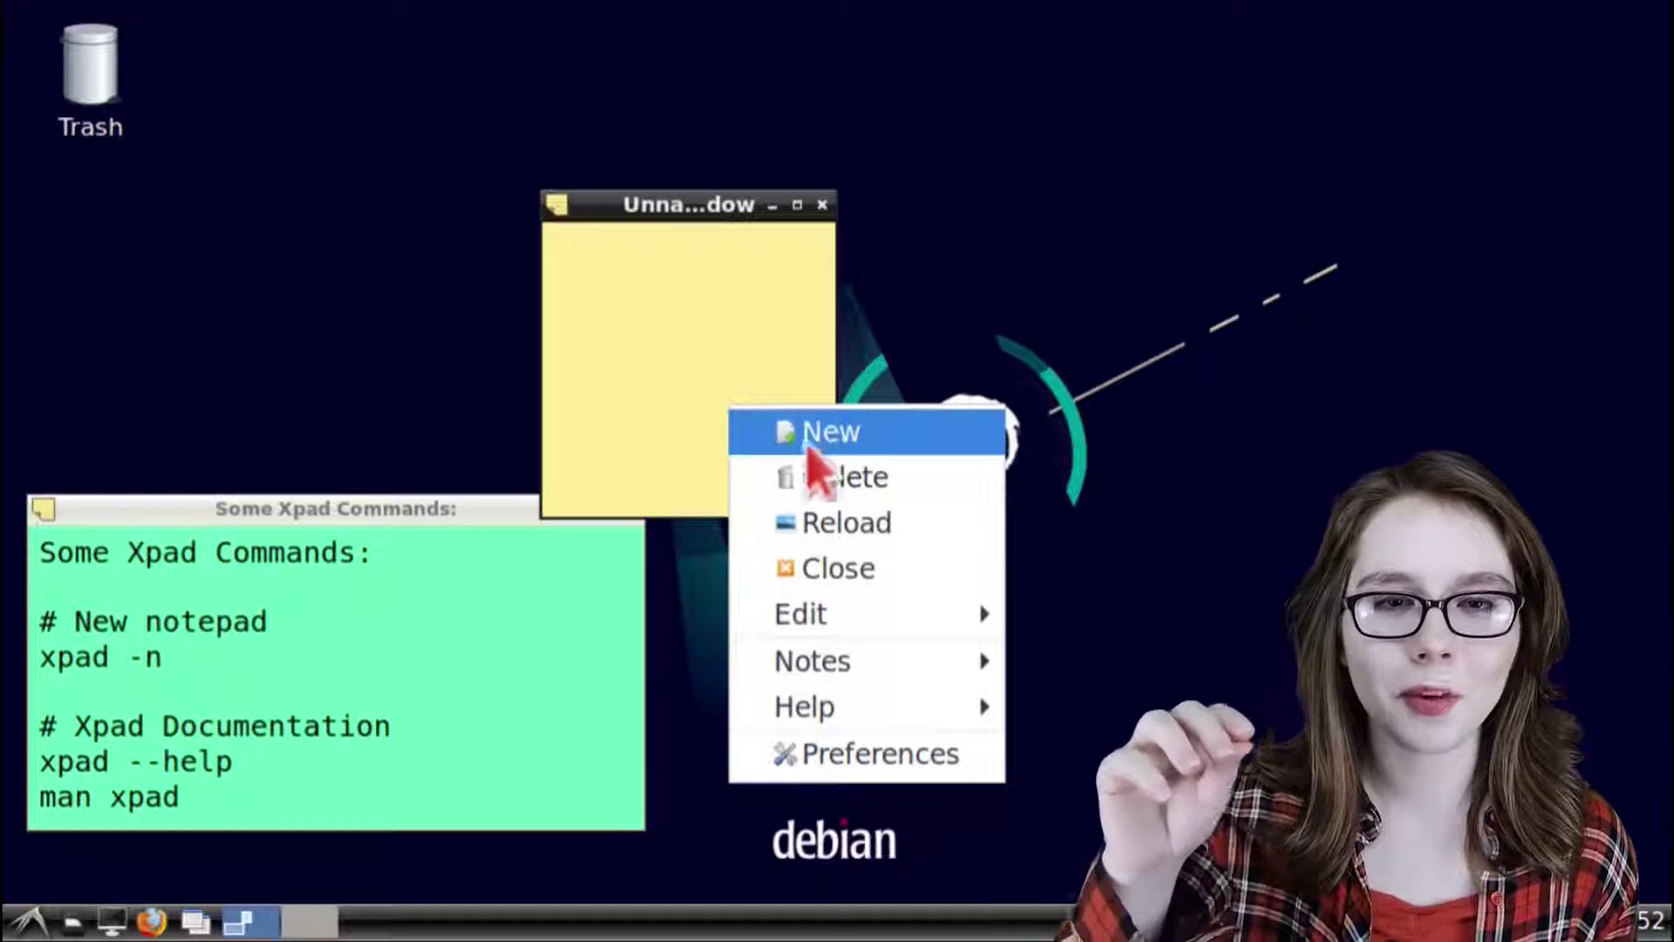
click(920, 487)
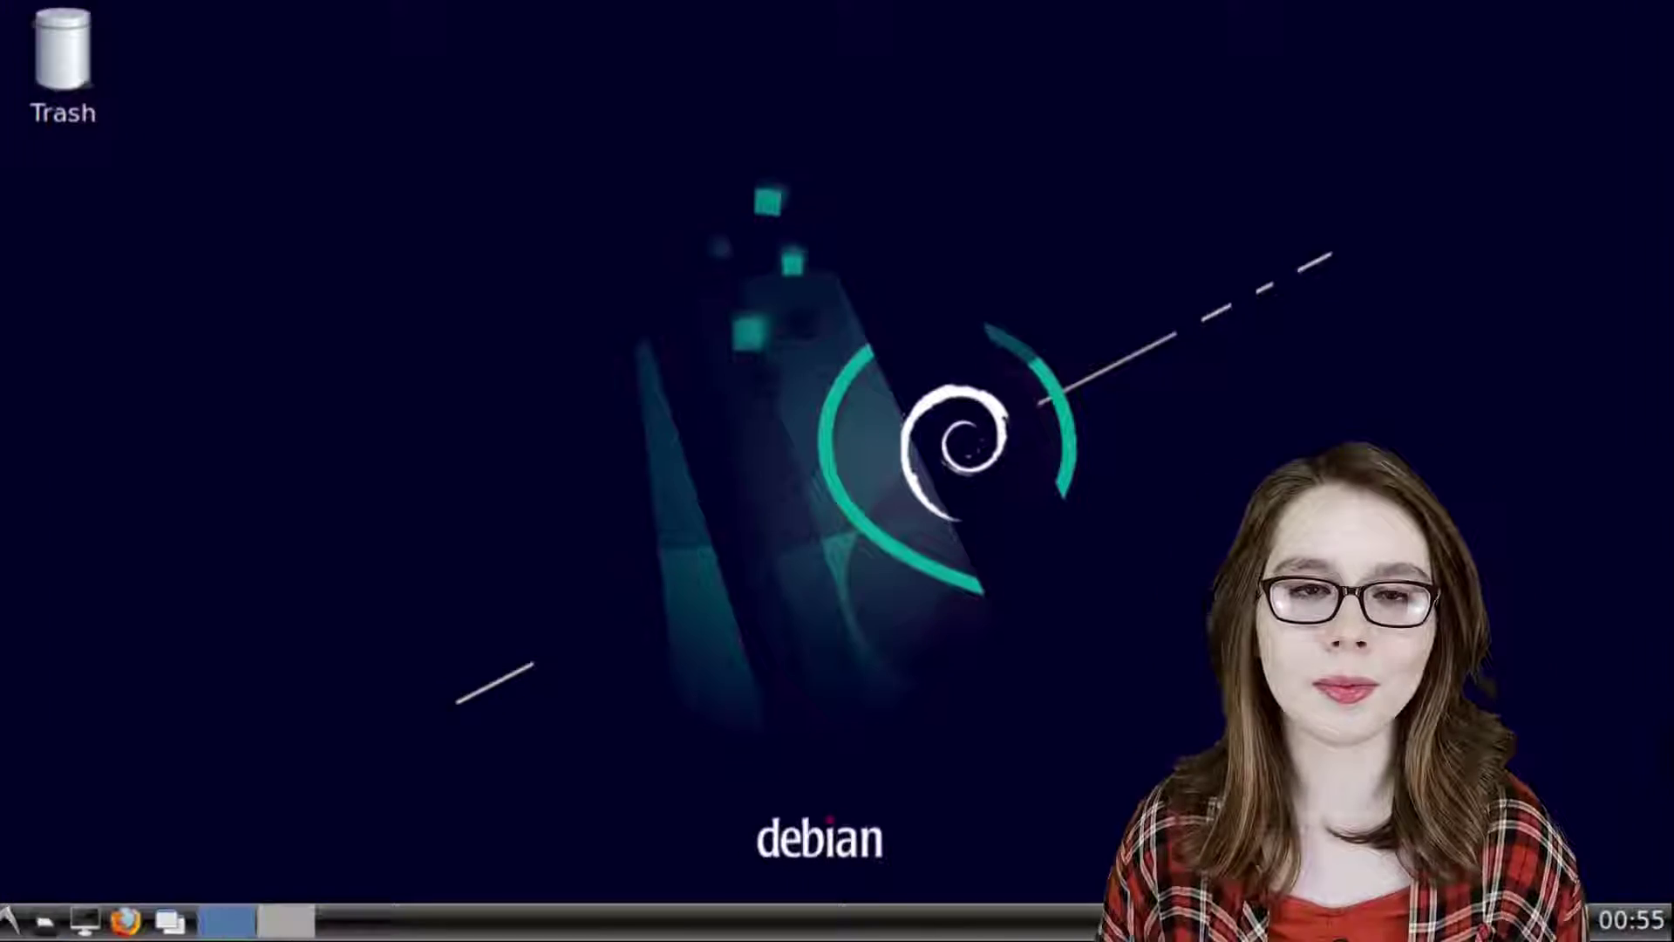
right_click(1573, 918)
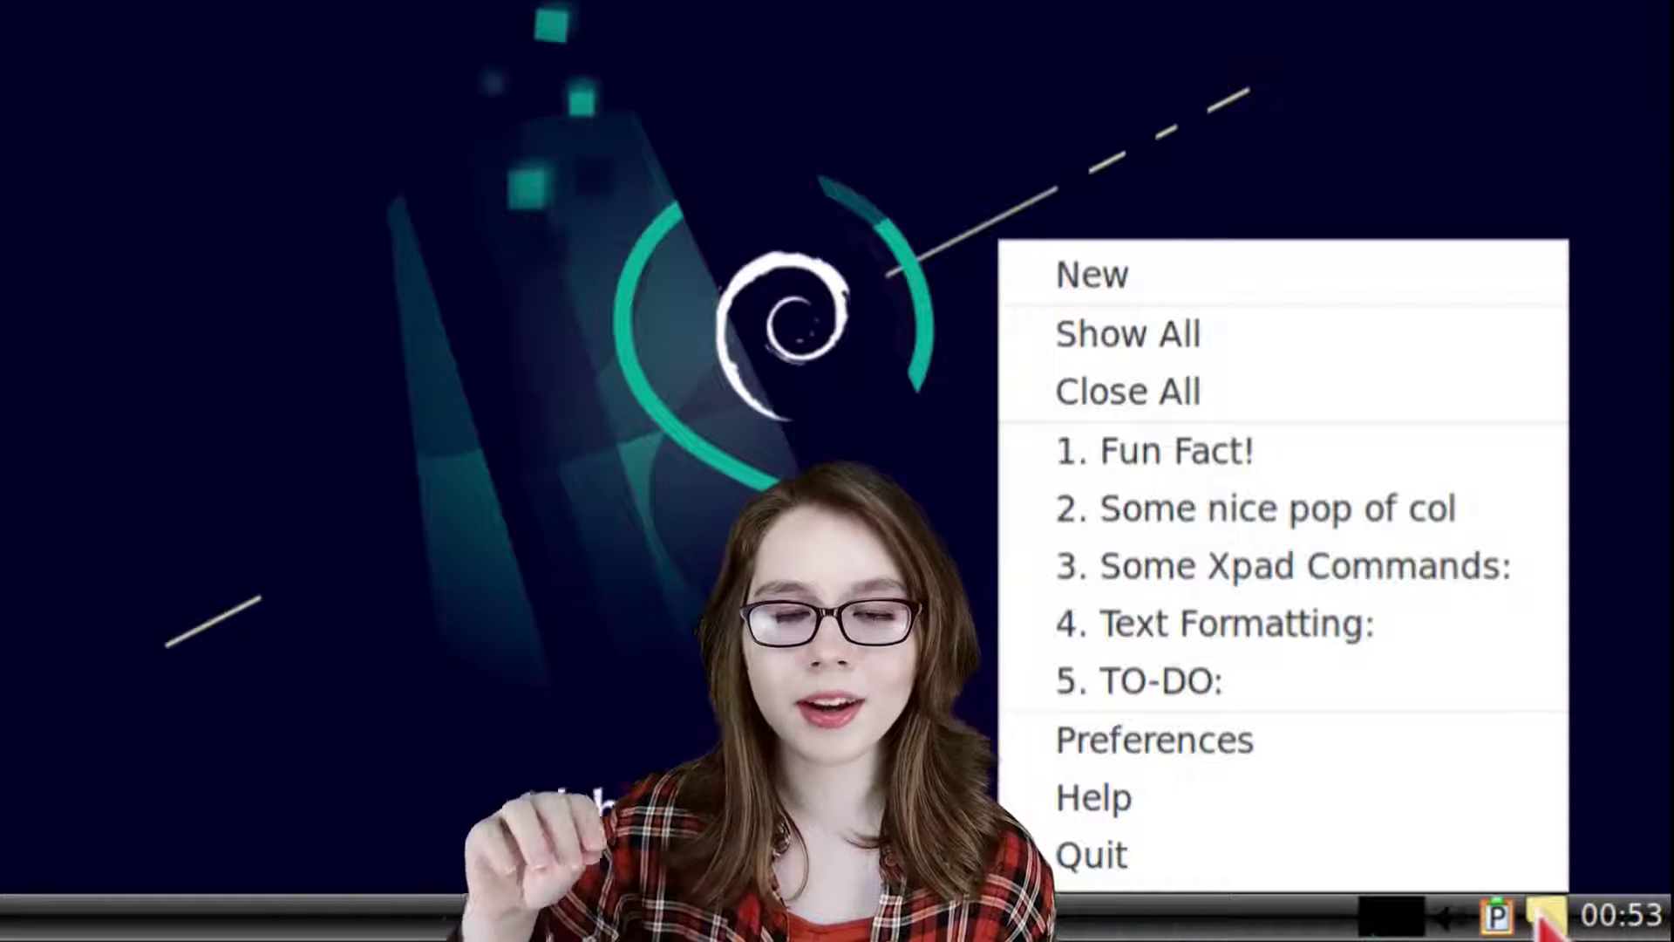
- Run xpad --help and then man xpad in LXTerminal
click(1480, 806)
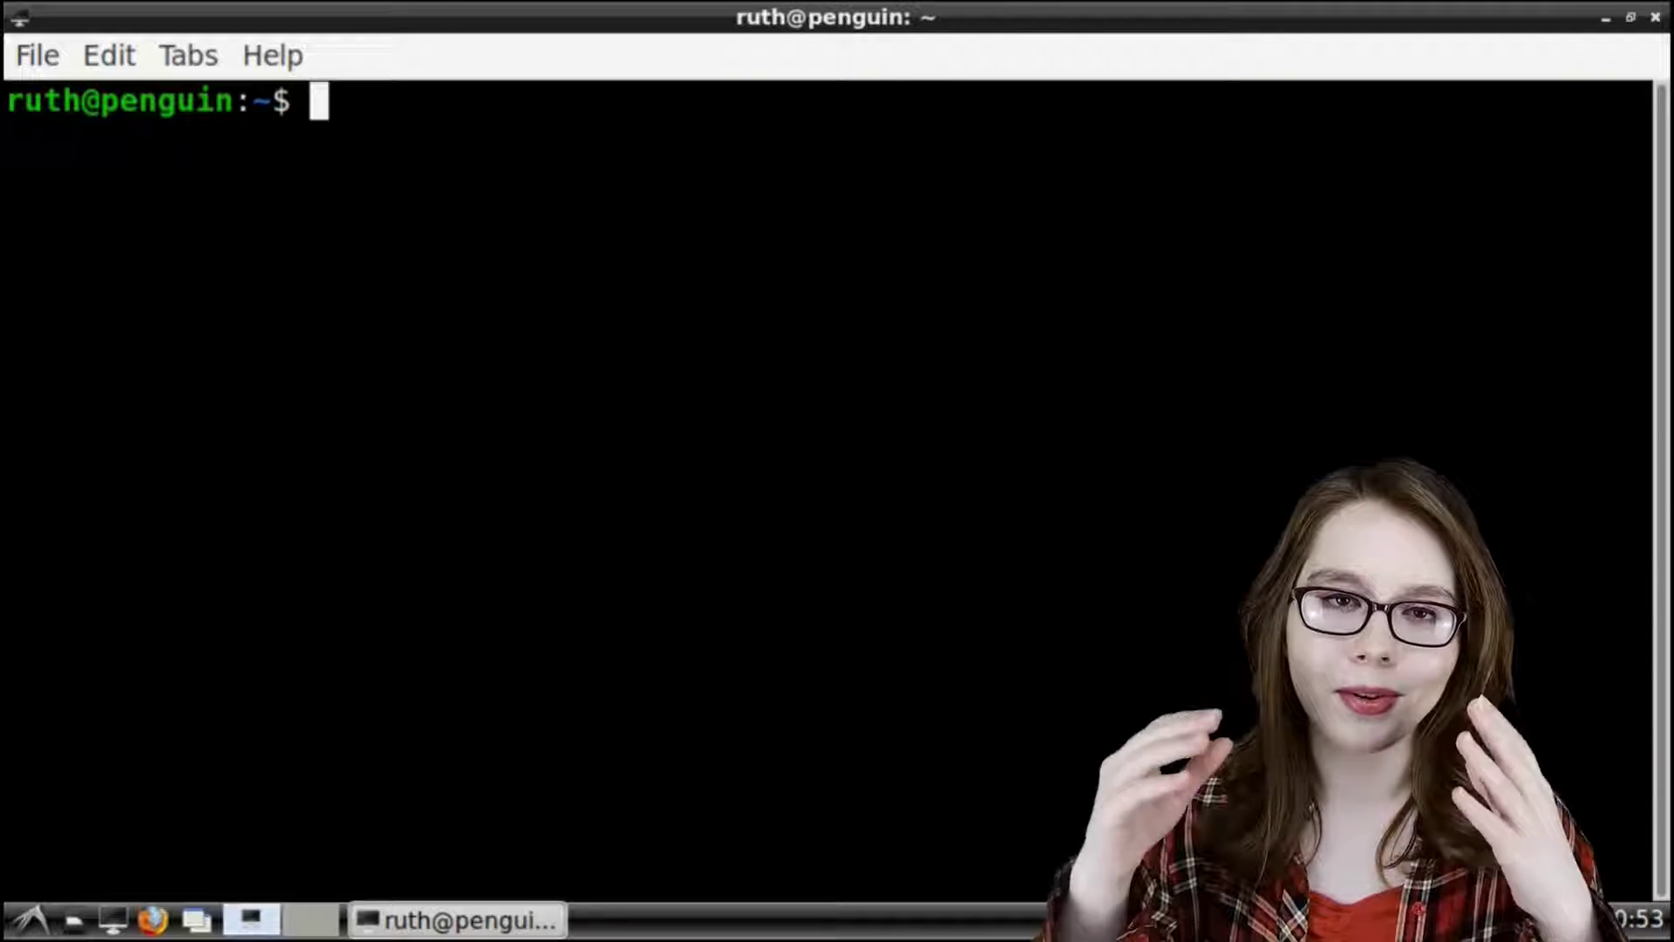
text(xpad )
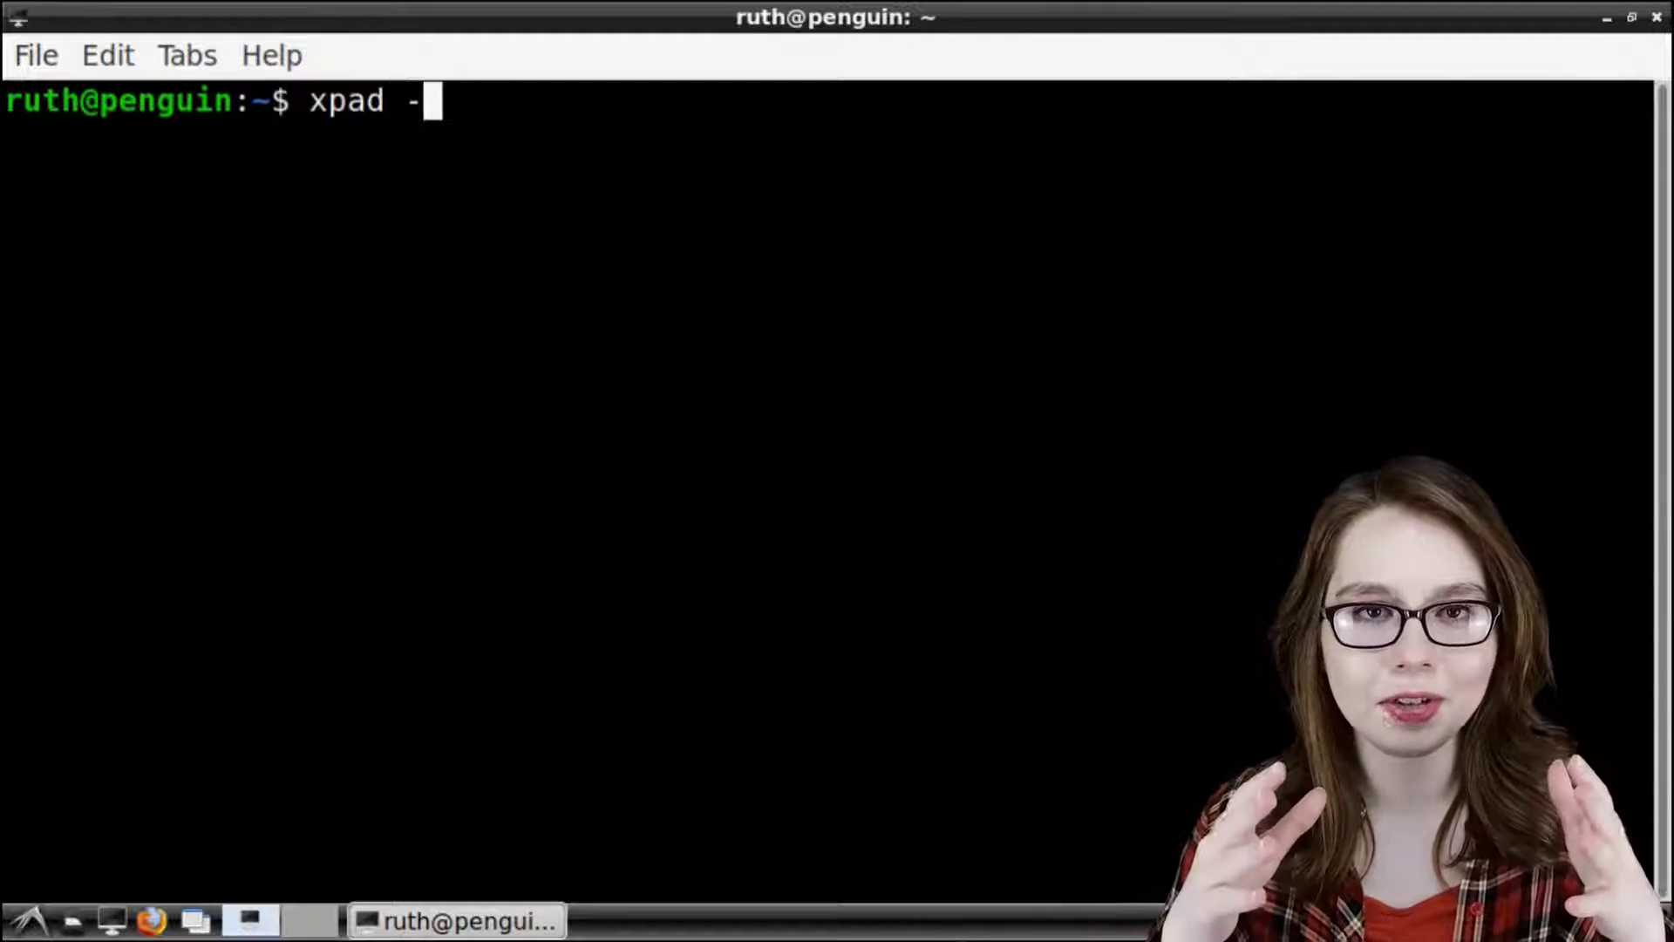
text(--help)
key(Return)
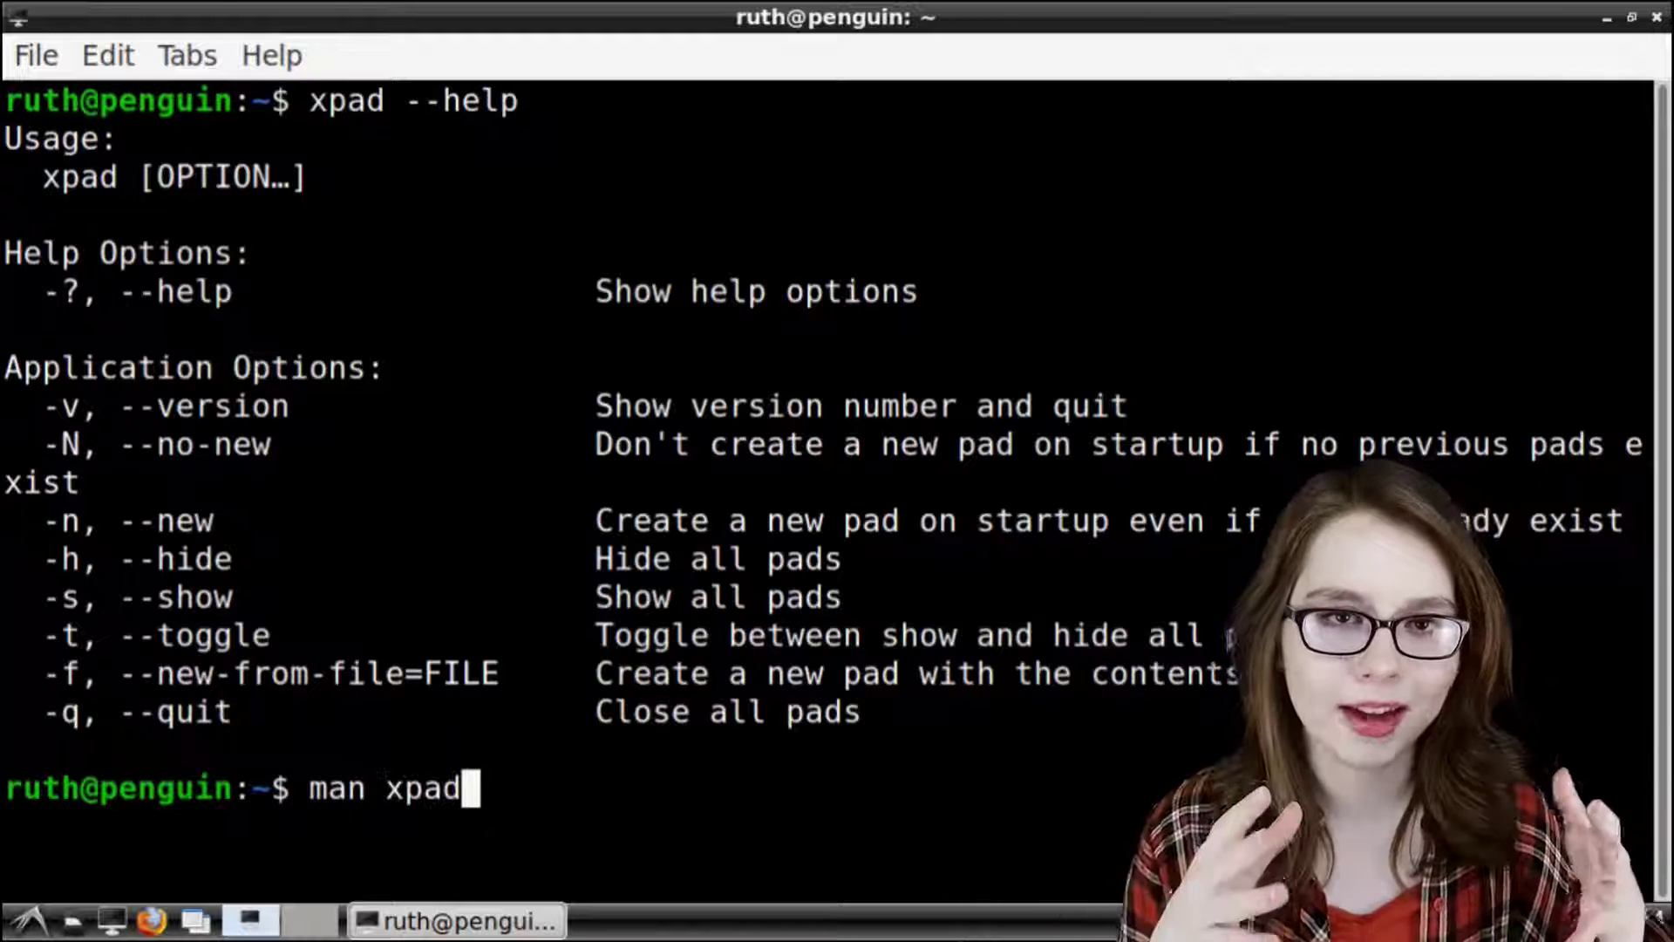
text(man xpad)
key(Return)
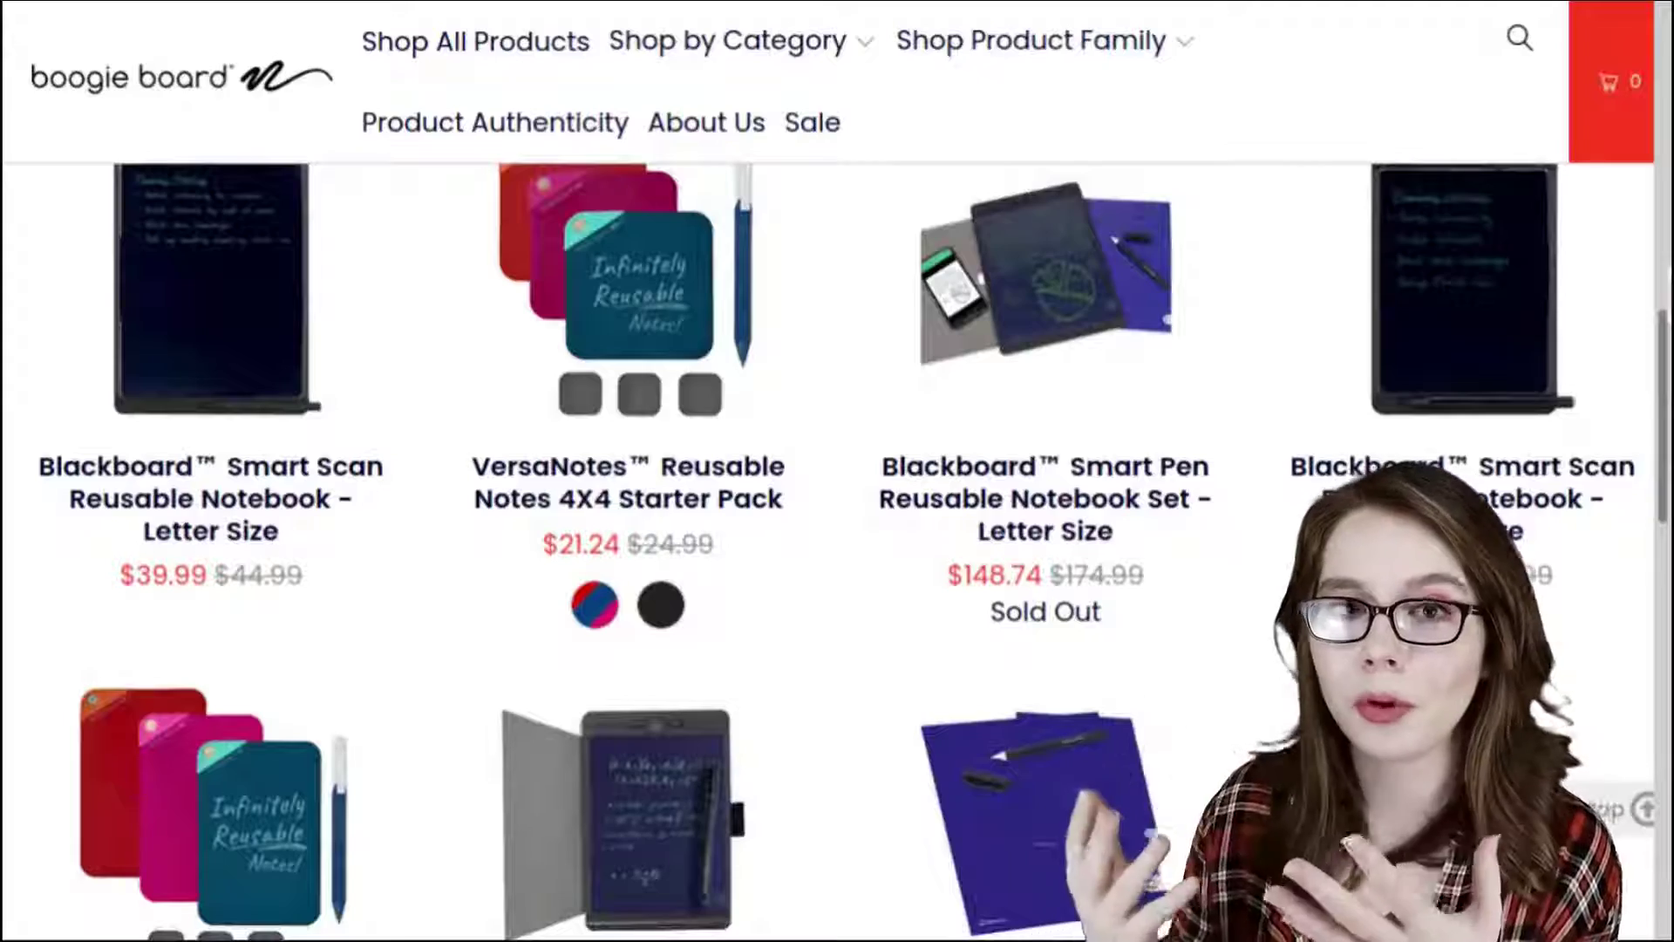
- Page through the Google Play screenshots and scroll to the Post-it Kanban board diagram
scroll(837, 523, down, 7)
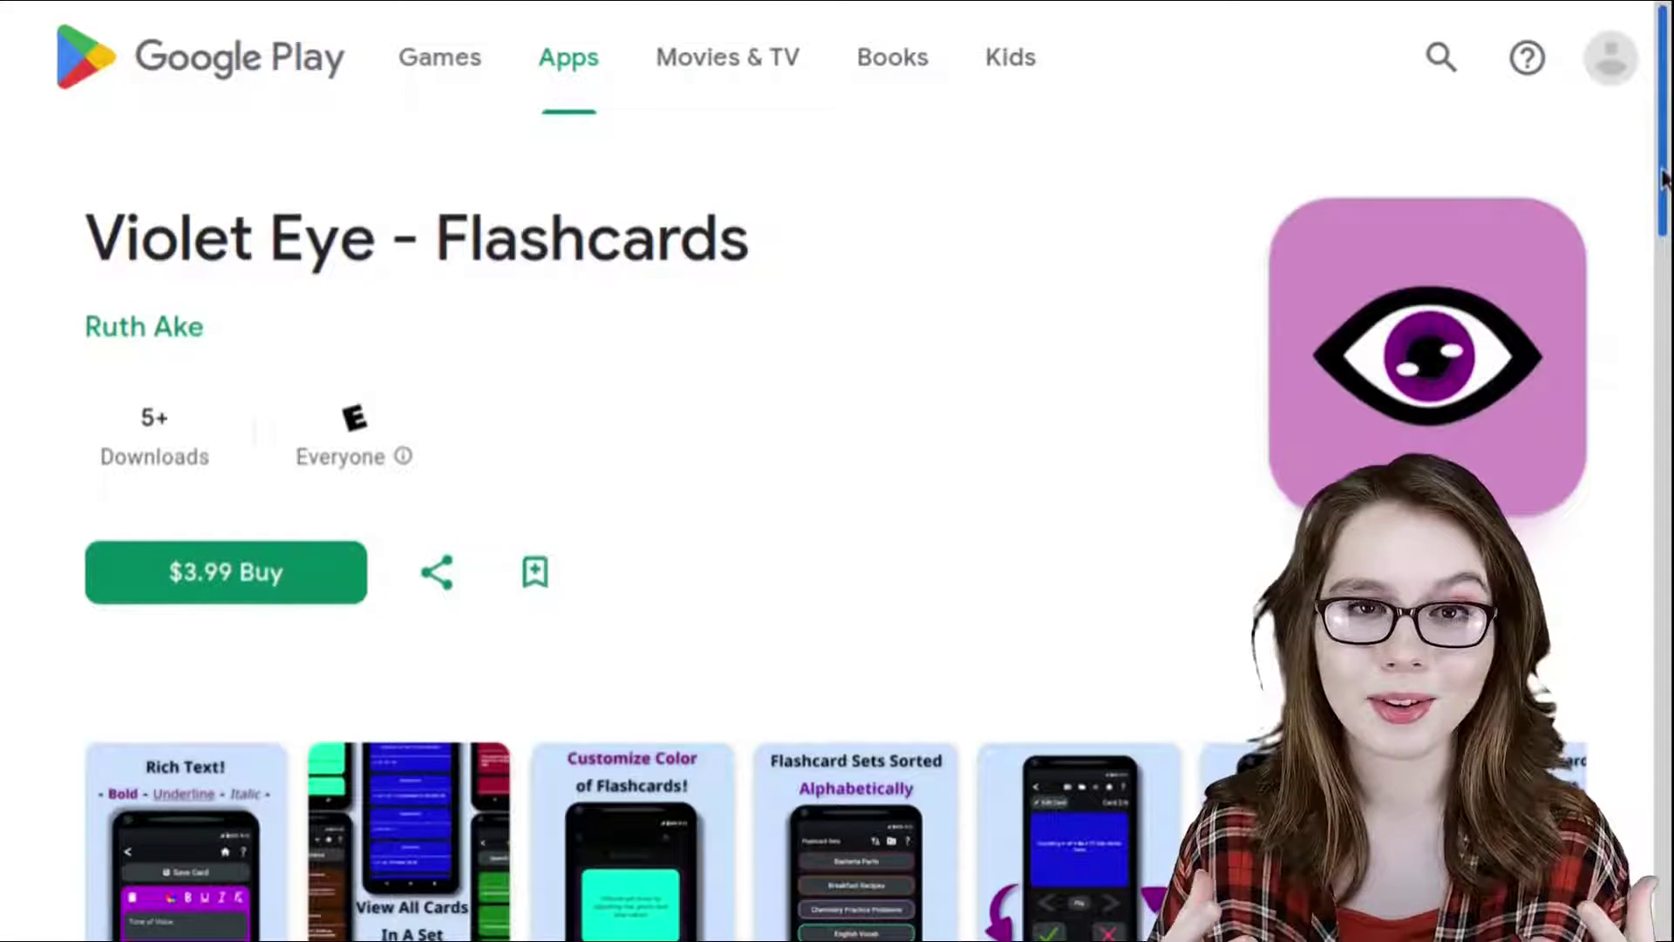
scroll(872, 523, down, 6)
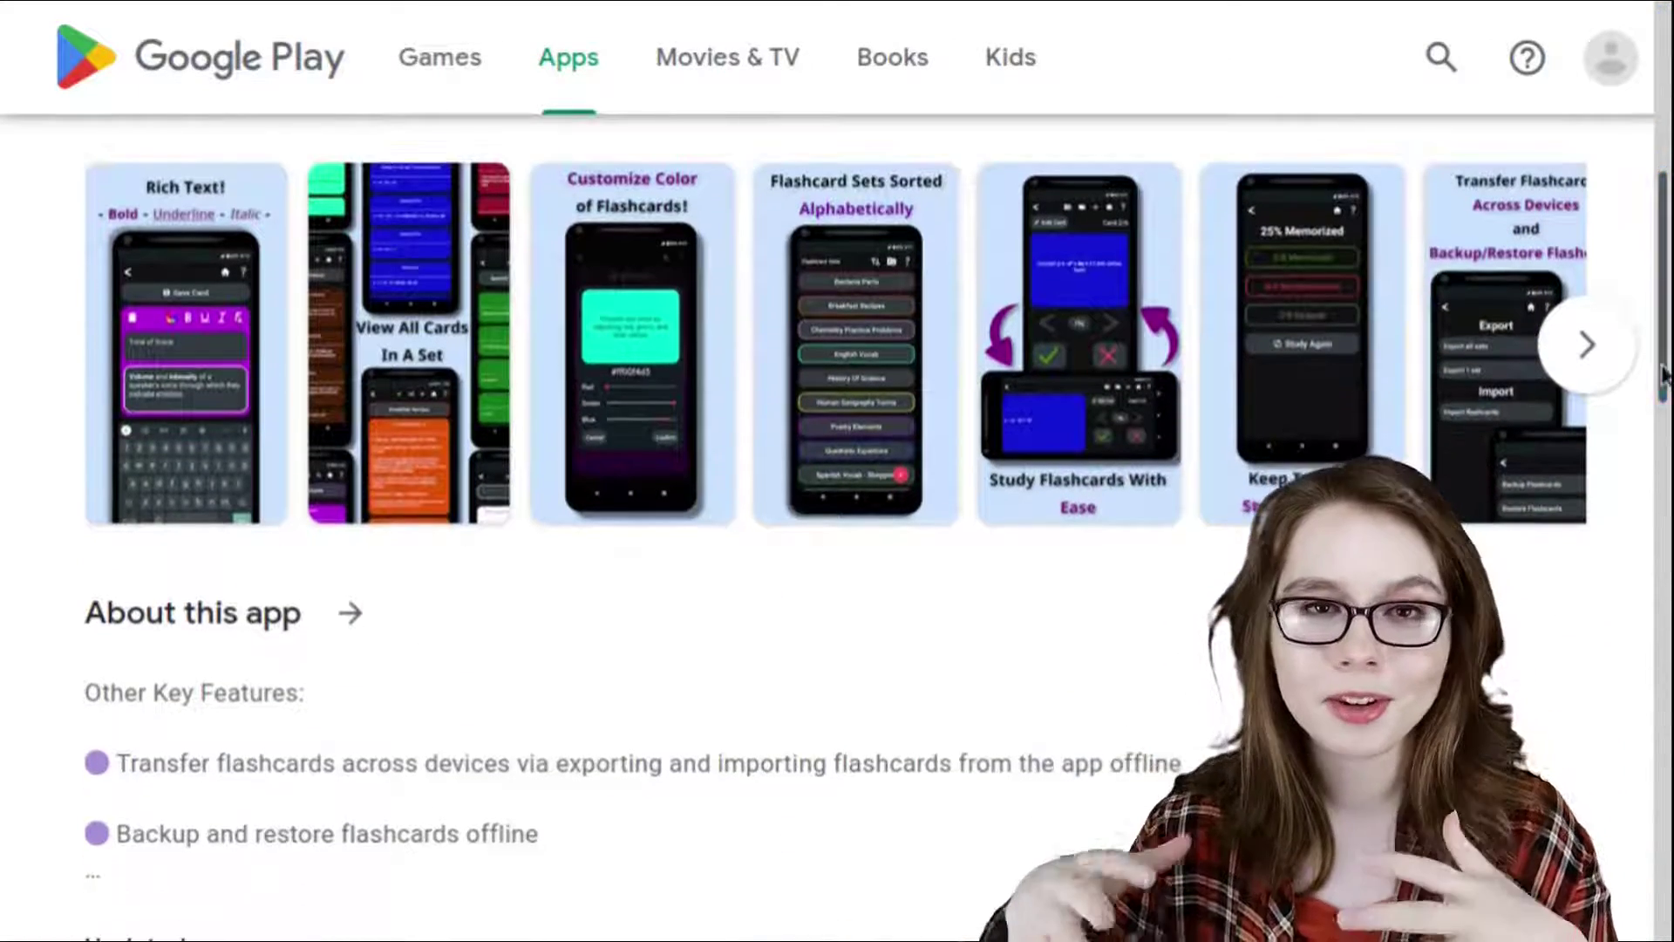
click(1589, 347)
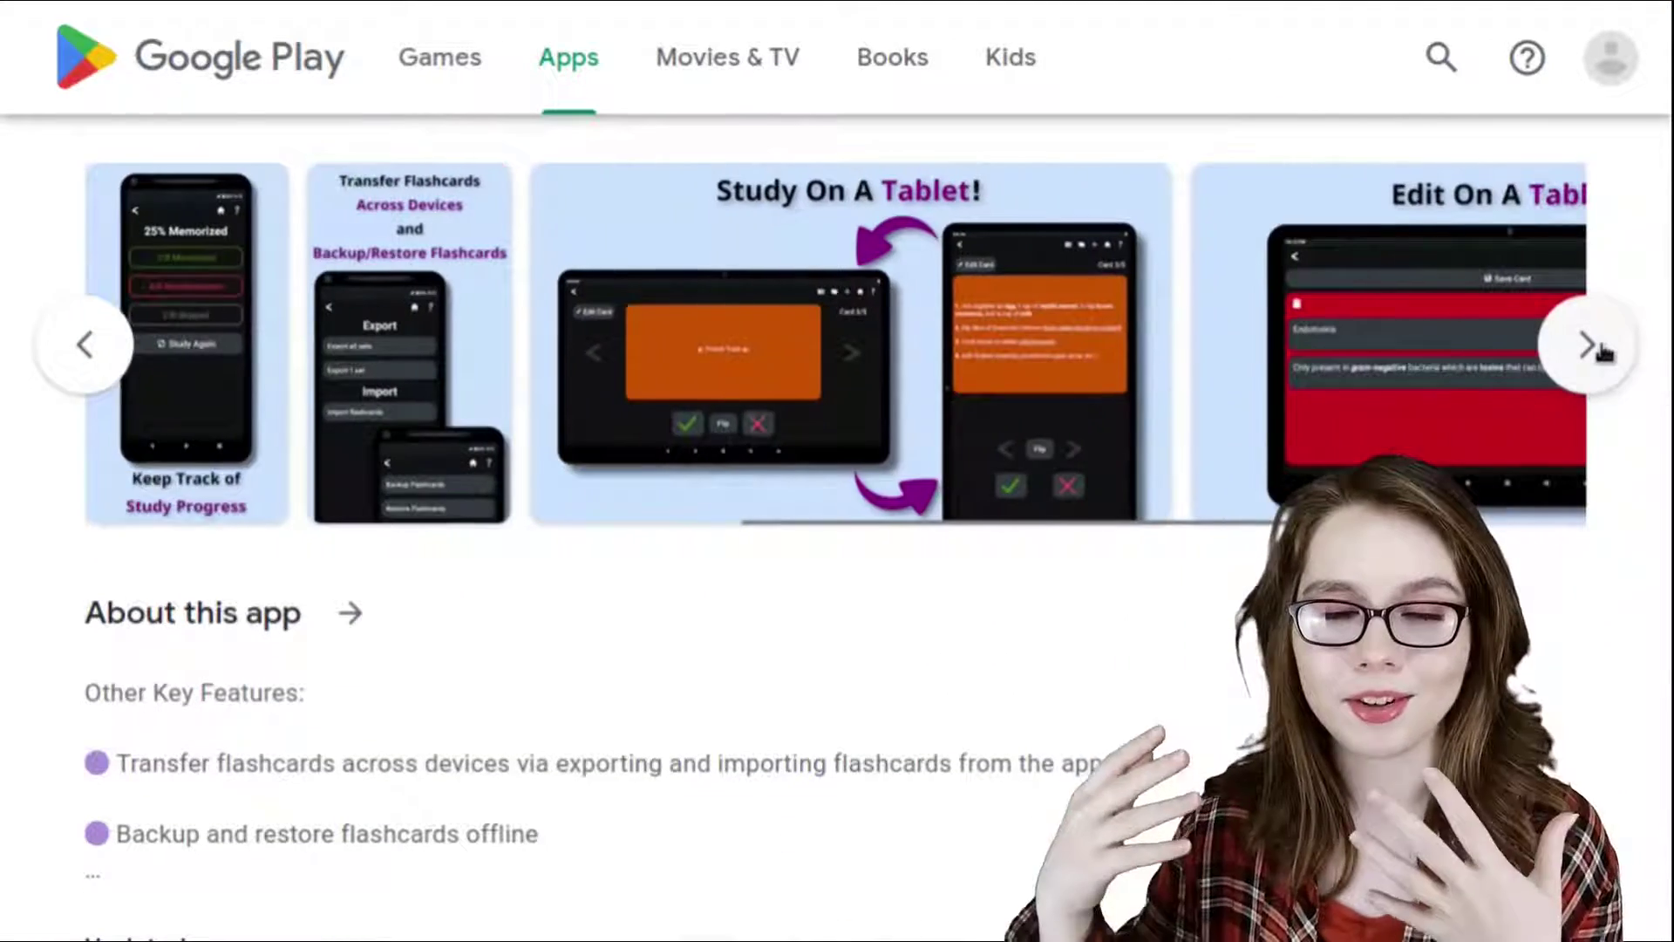
click(1600, 349)
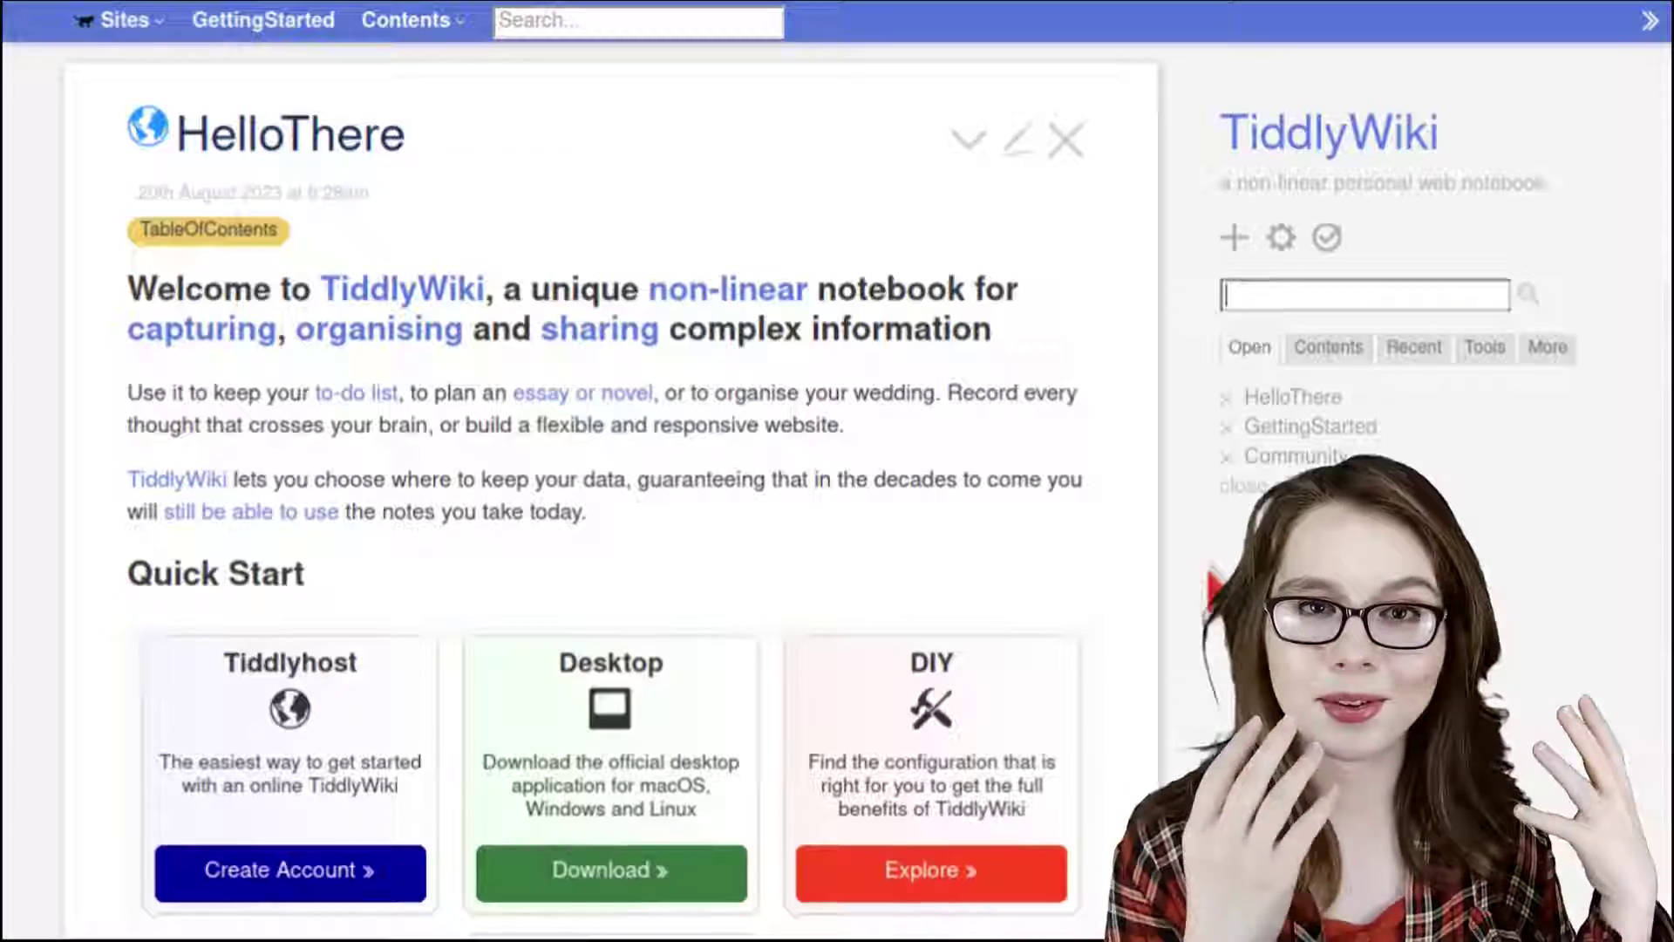
scroll(1217, 598, down, 15)
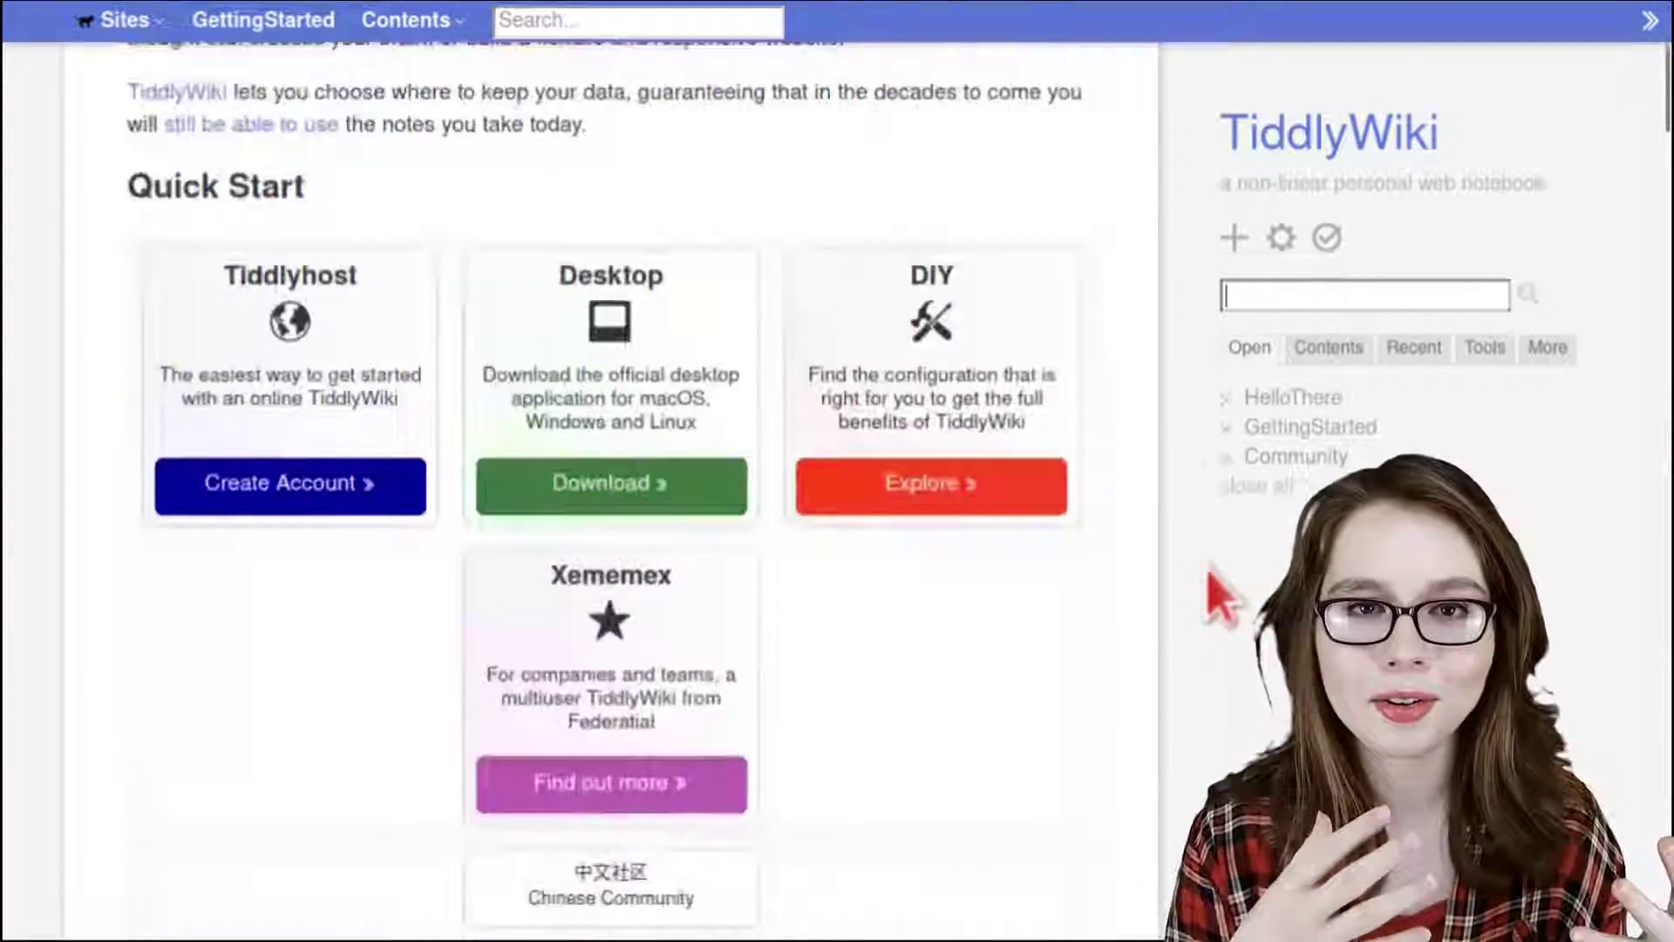
scroll(1212, 593, down, 10)
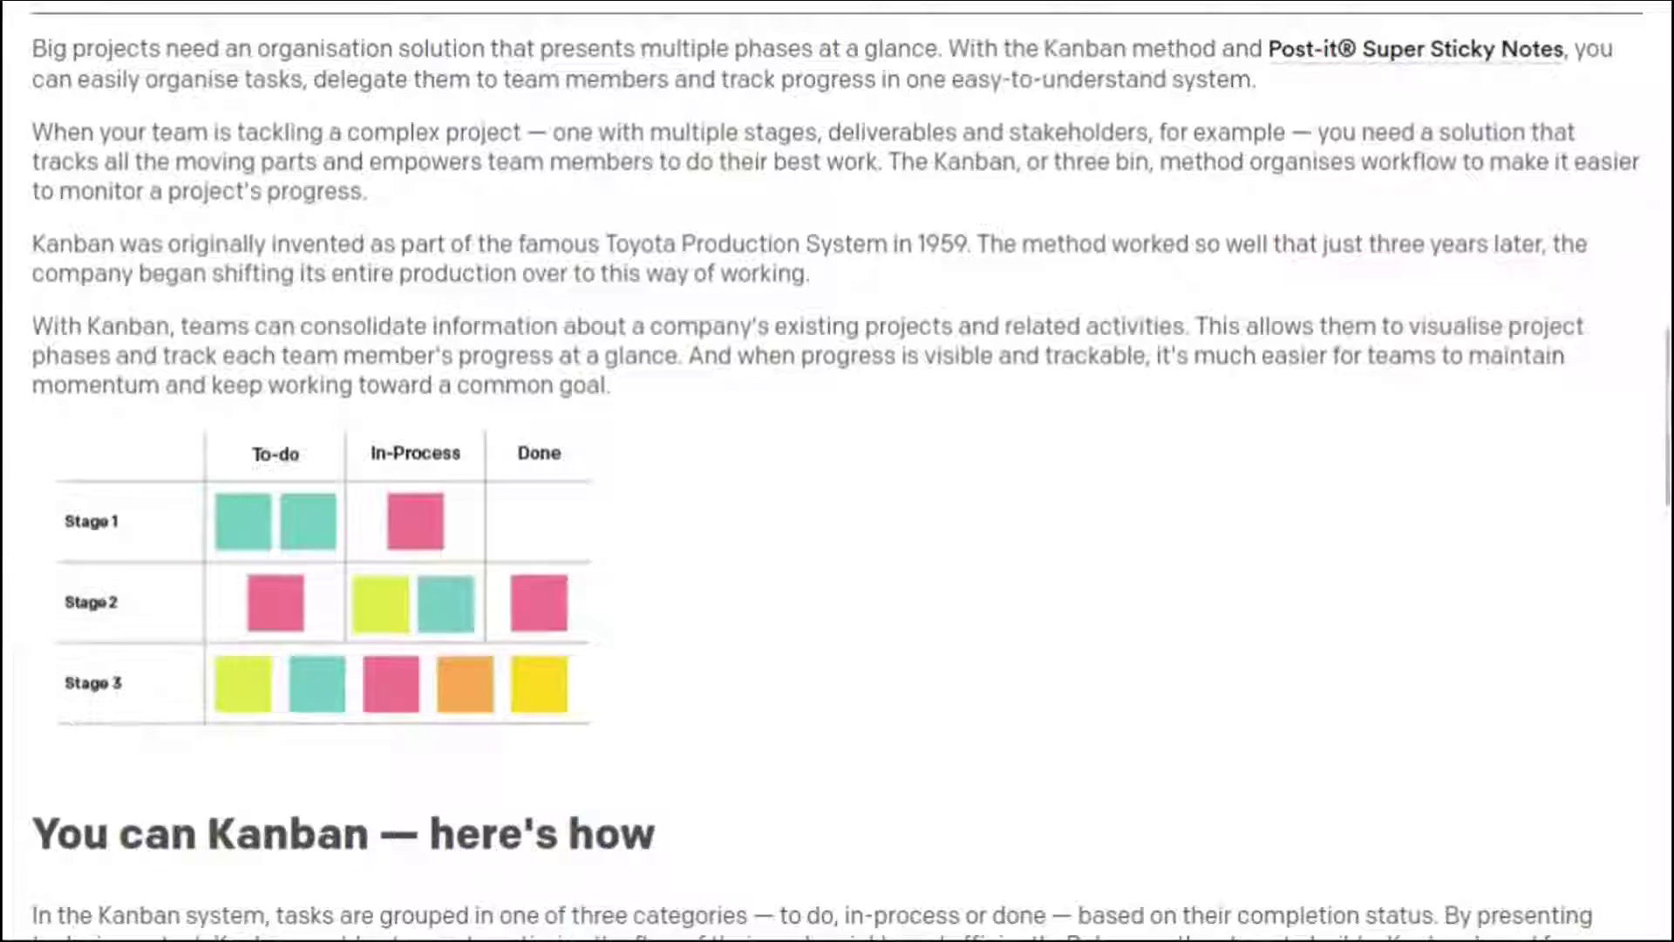
scroll(837, 471, down, 4)
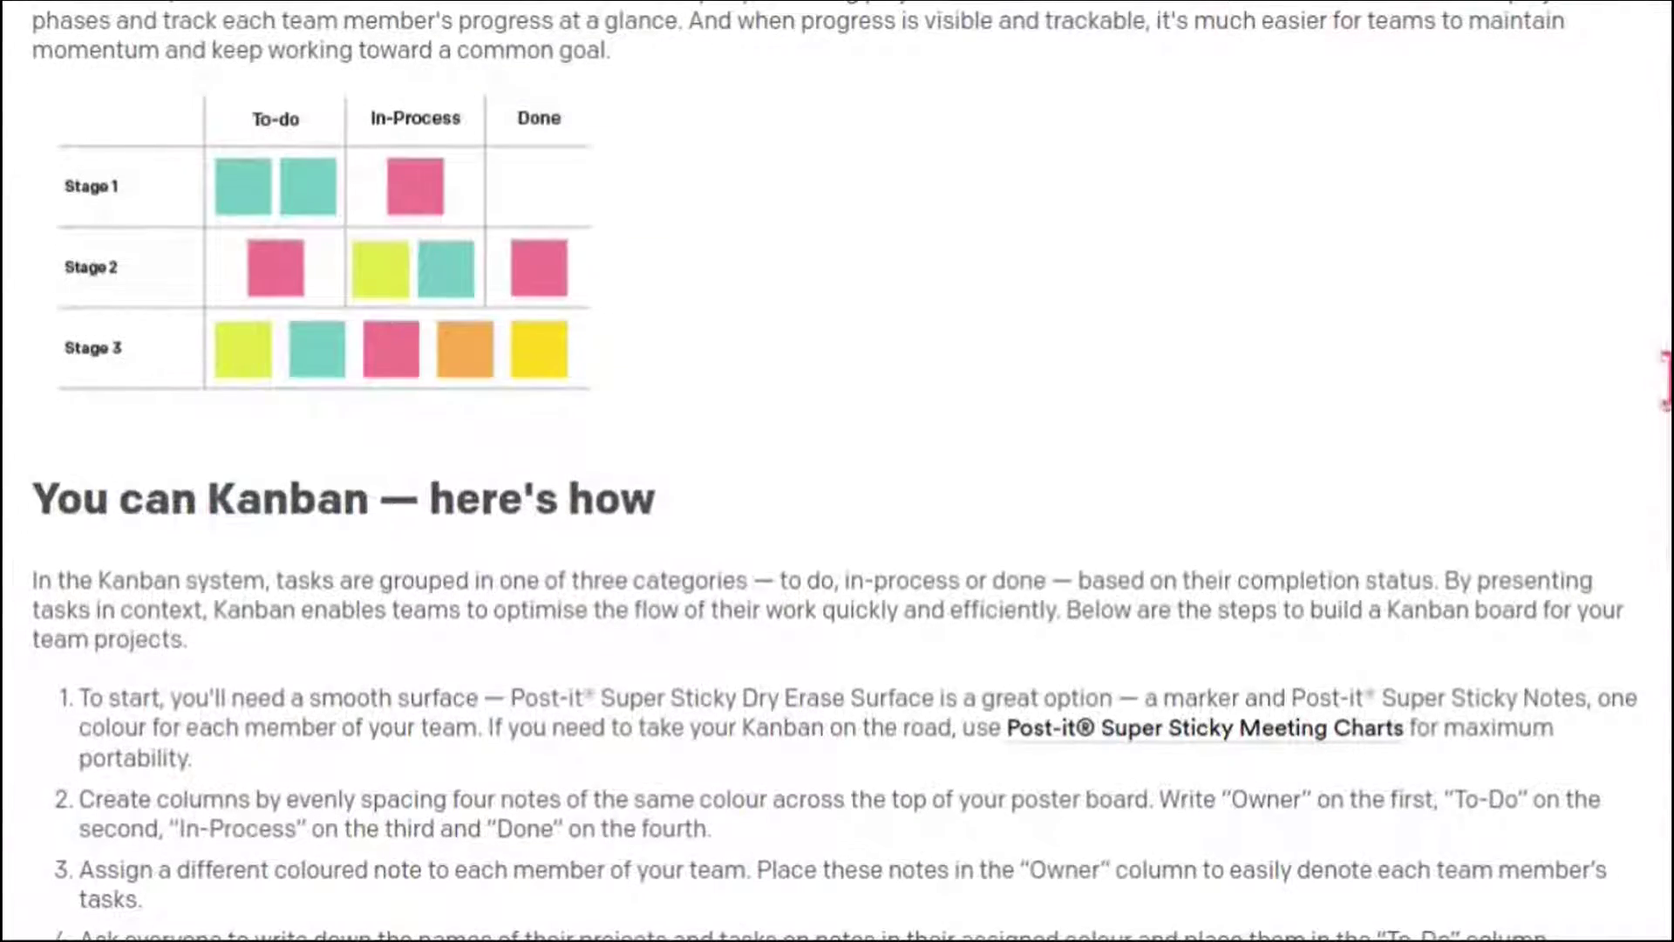